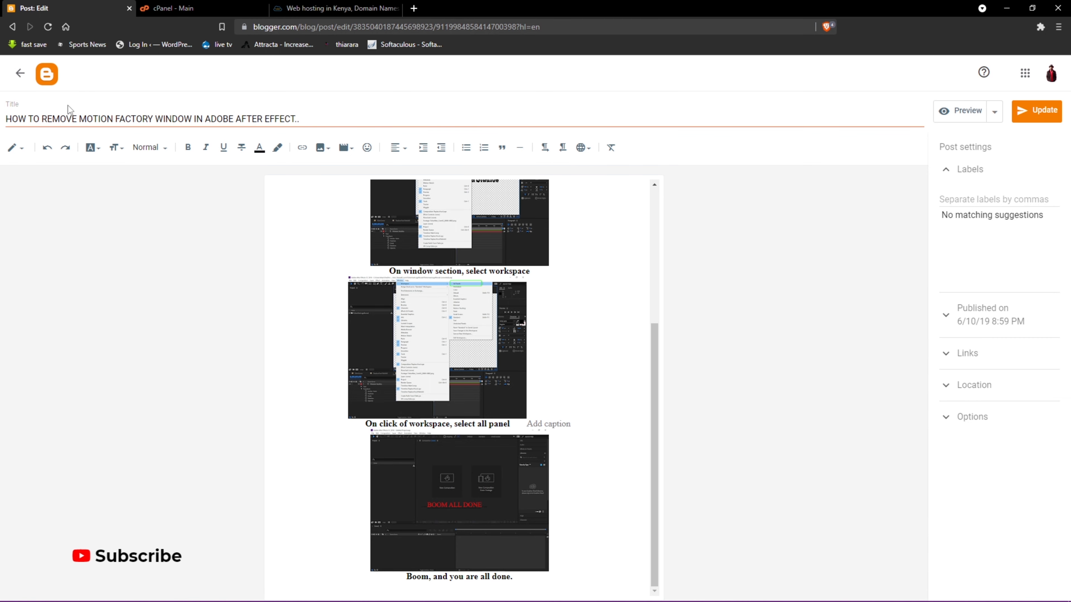
- Leave the Blogger post editor for the Posts list, then bring the truehost.co.ke tab forward
left_click(20, 73)
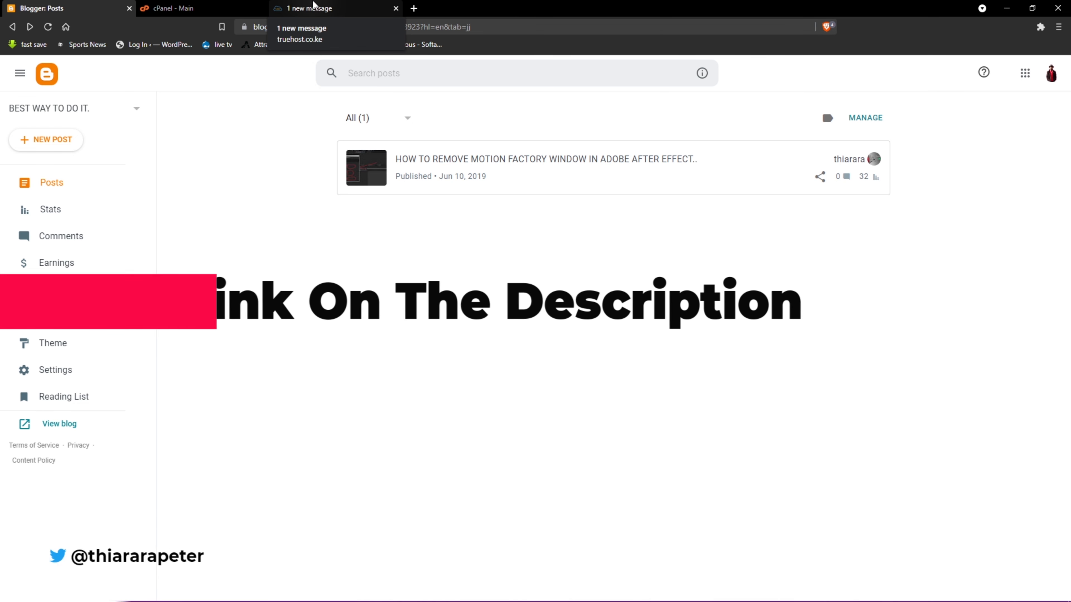
left_click(324, 6)
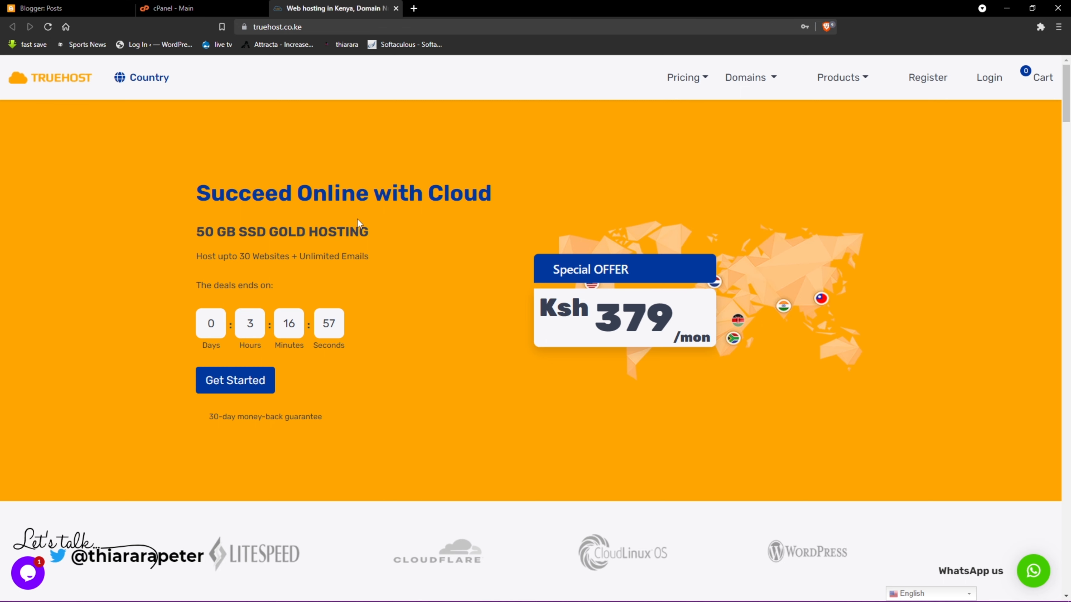
scroll(358, 222, "down", 3)
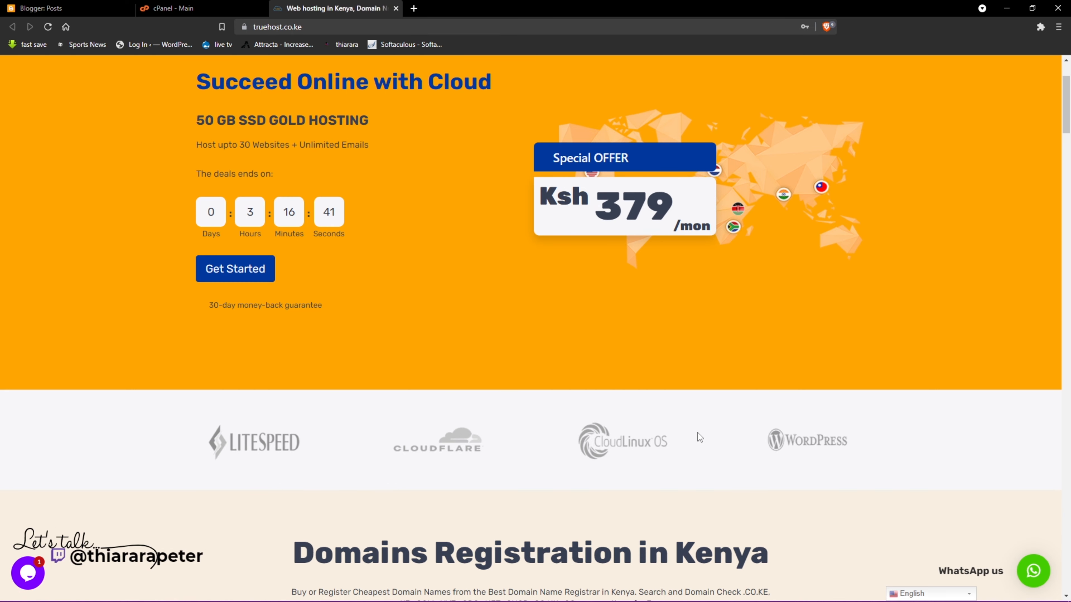
scroll(700, 439, "down", 4)
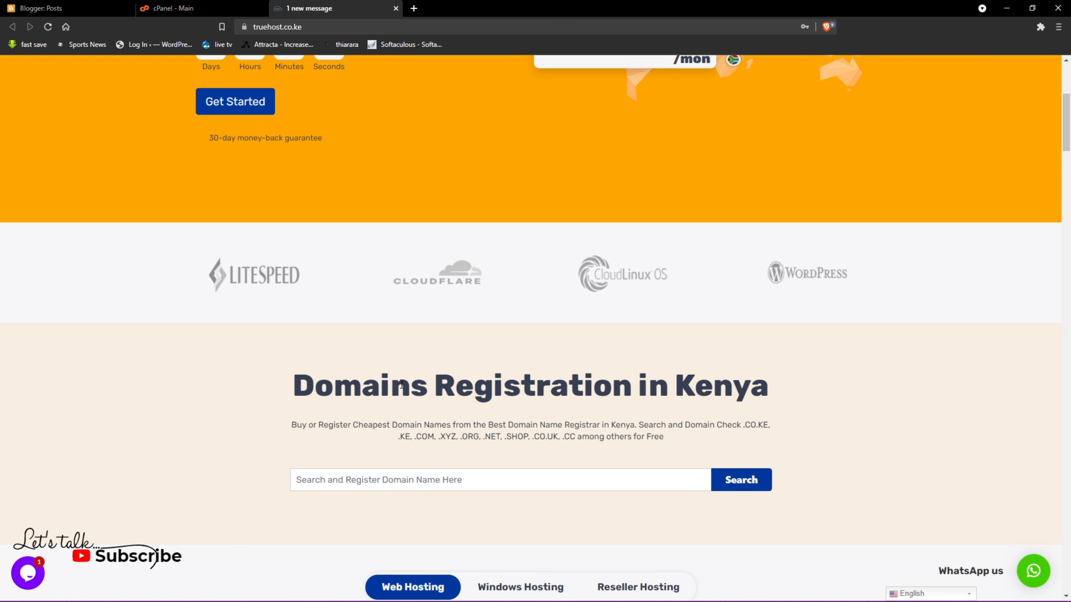
scroll(440, 402, "up", 5)
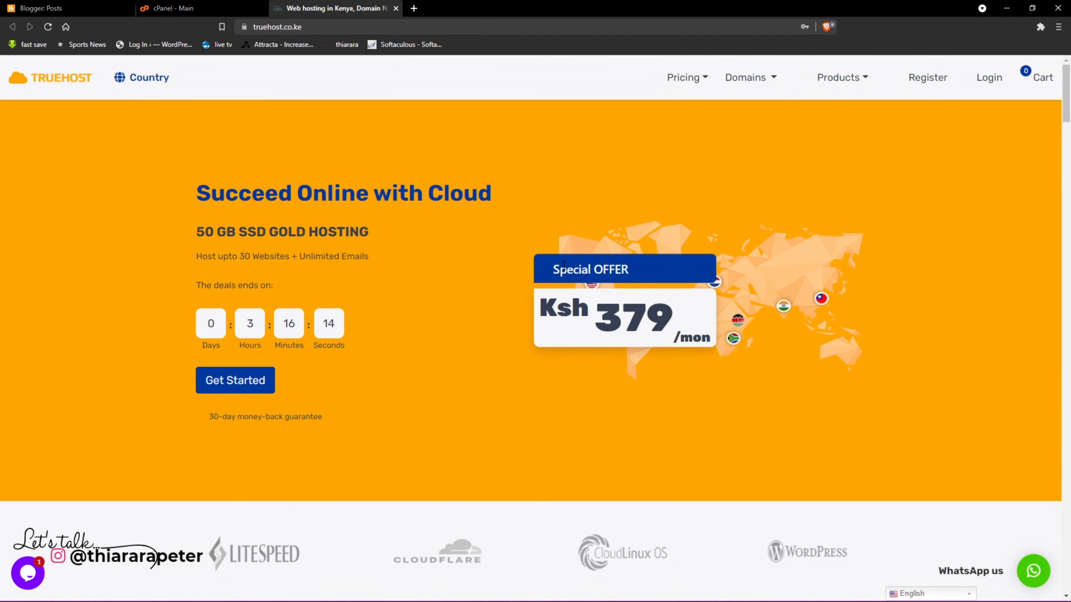
scroll(453, 429, "down", 11)
scroll(395, 432, "down", 2)
scroll(332, 144, "up", 9)
scroll(616, 261, "up", 3)
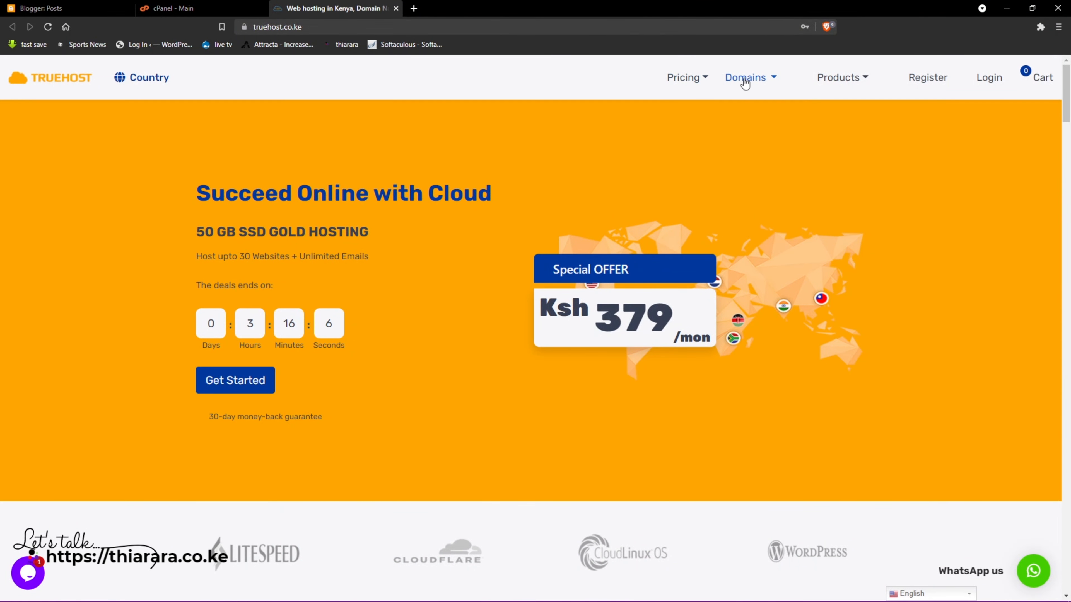
- Browse Truehost's web hosting plans (Silver $14.99/yr, Gold $3.79/mo), then go to Domain Search
left_click(690, 82)
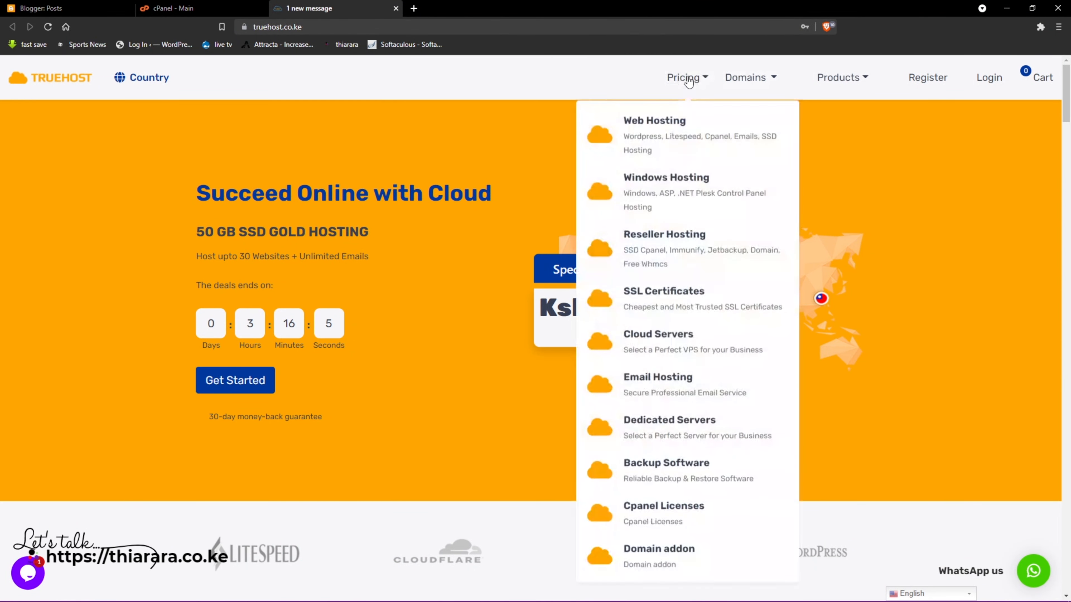
left_click(654, 134)
scroll(297, 337, "down", 5)
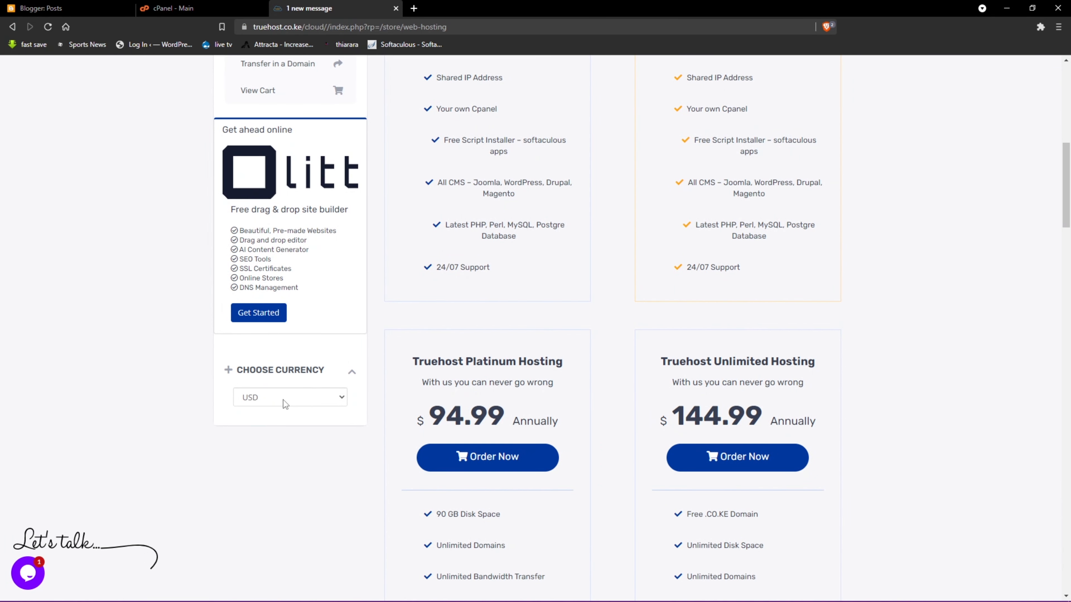
scroll(499, 286, "up", 8)
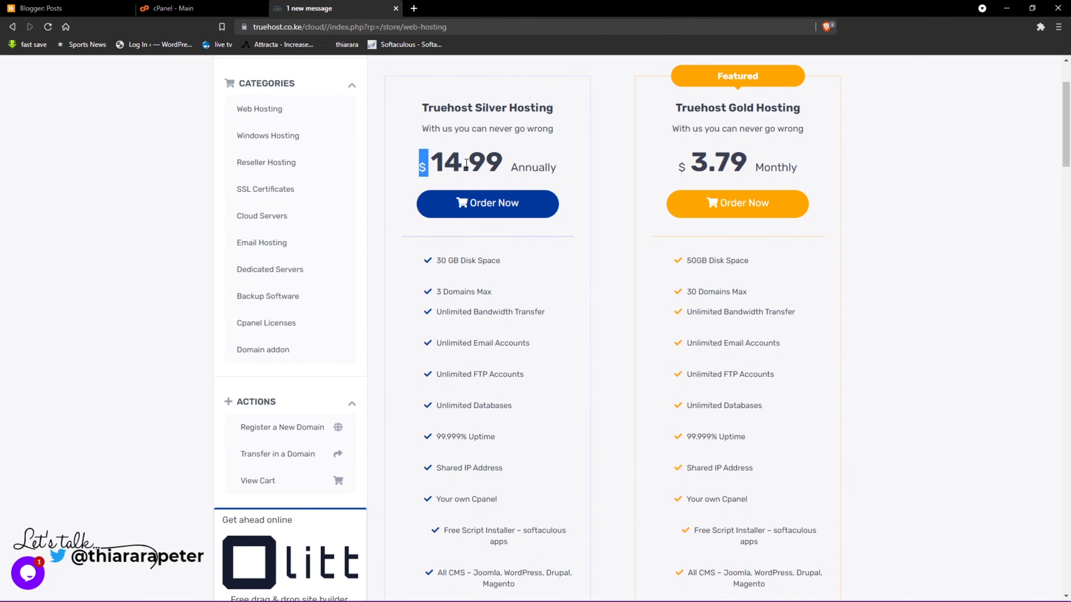
scroll(483, 256, "up", 3)
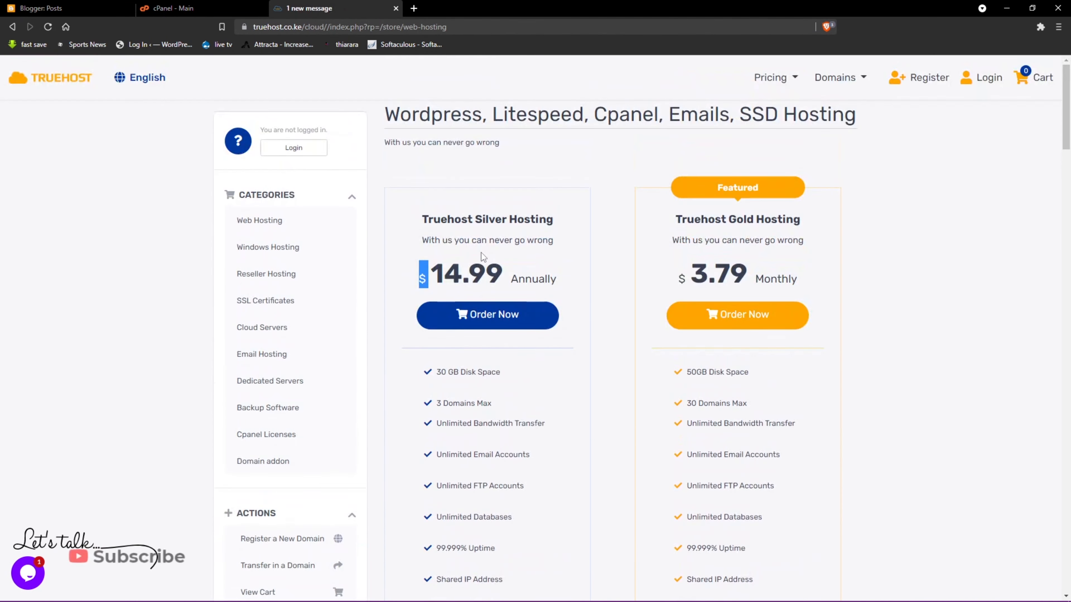
left_click(833, 81)
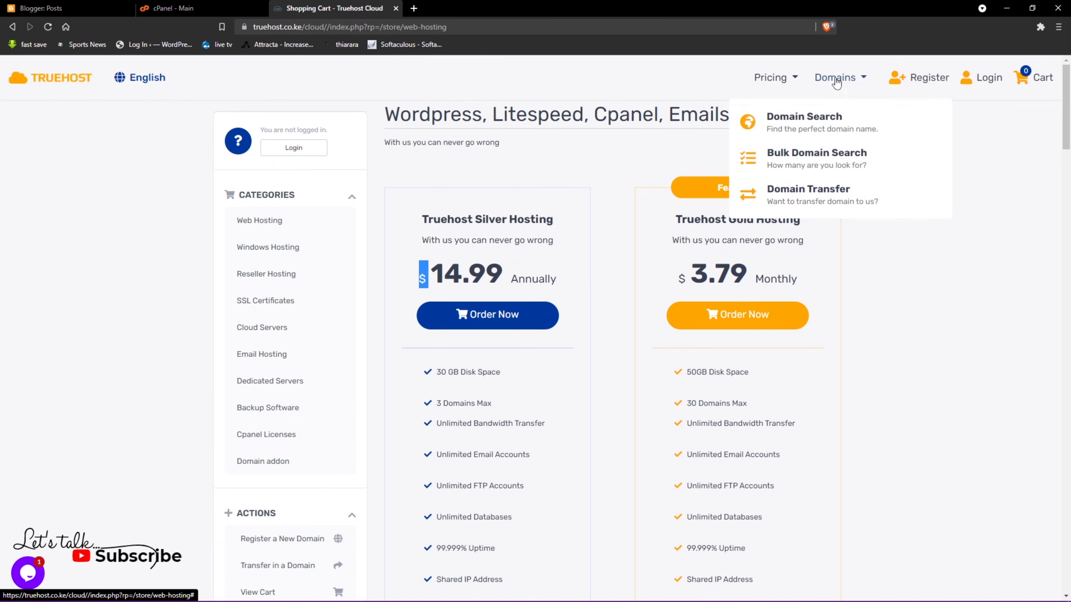
left_click(796, 122)
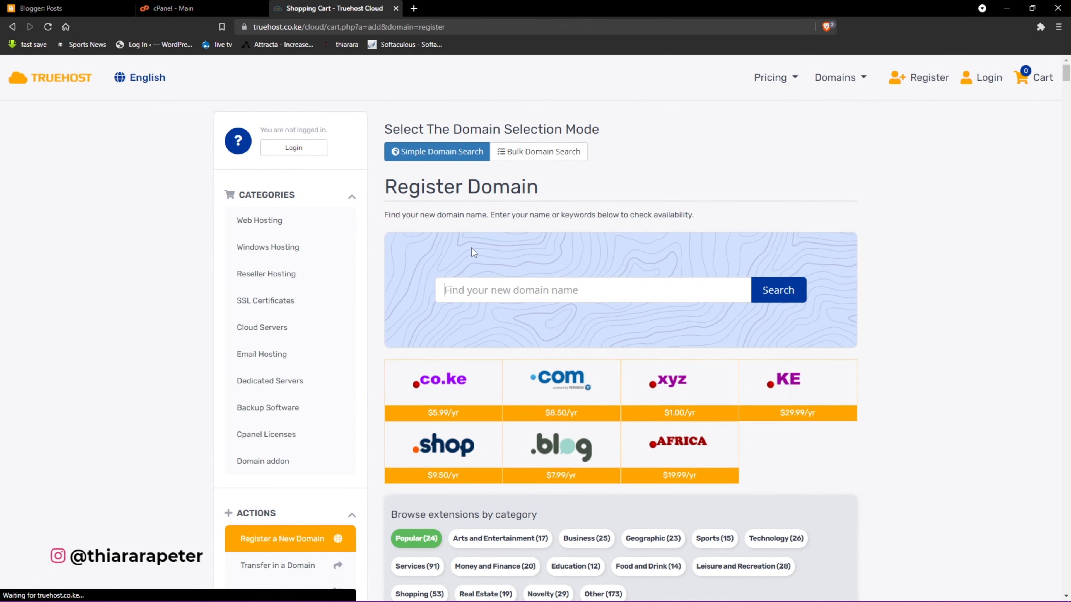
- Search the previously used domain name in the Register Domain box
scroll(523, 311, "down", 4)
scroll(522, 324, "down", 2)
scroll(495, 251, "up", 5)
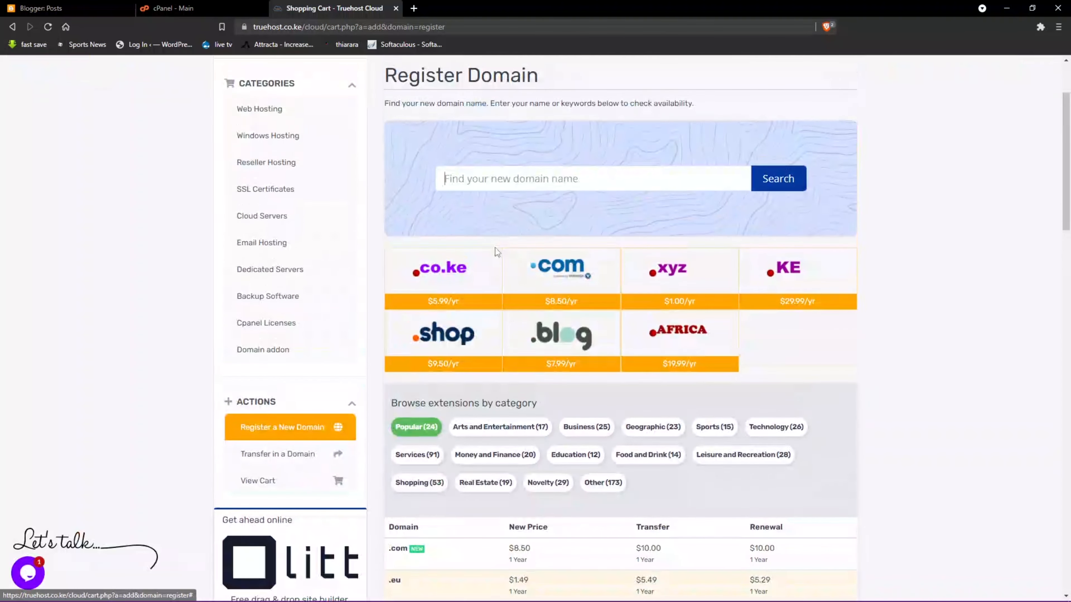
left_click(474, 176)
left_click(455, 226)
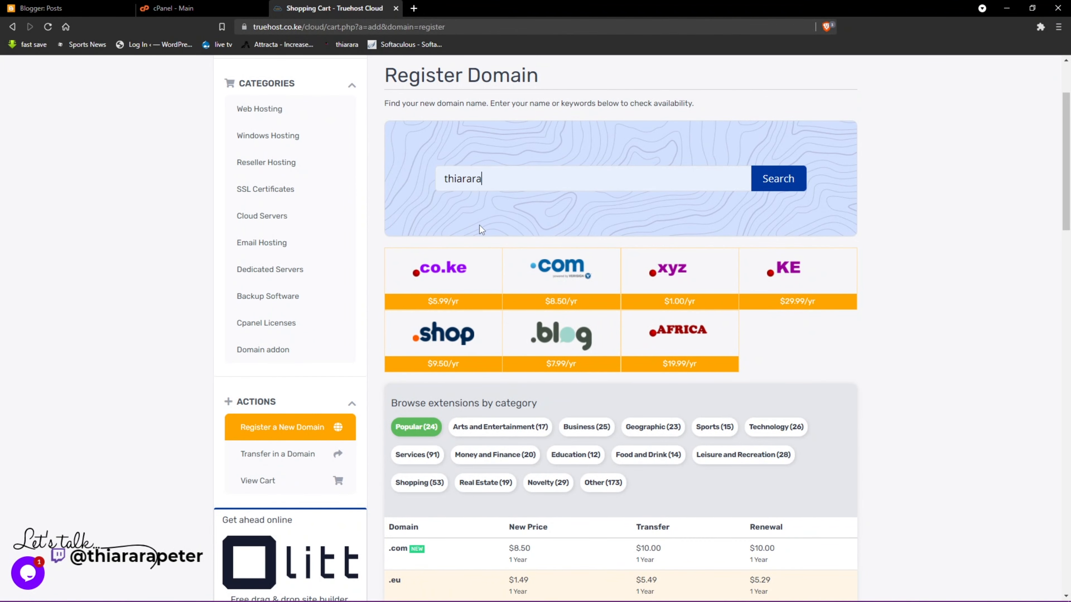
left_click(760, 186)
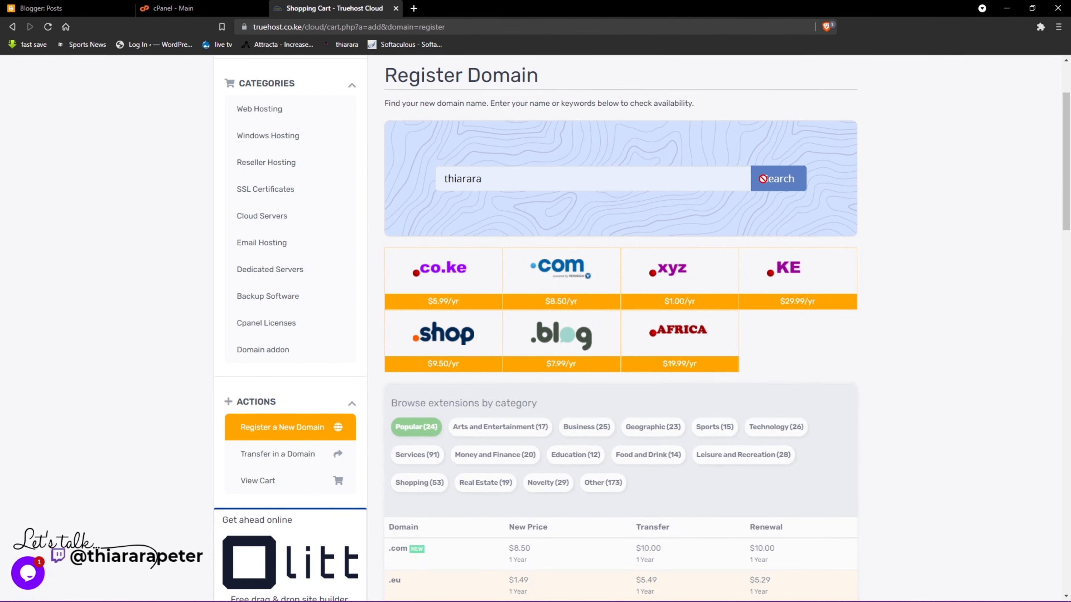
- Add thiarara.com to the cart and review its 1-year period with DNS Management
scroll(502, 377, "down", 2)
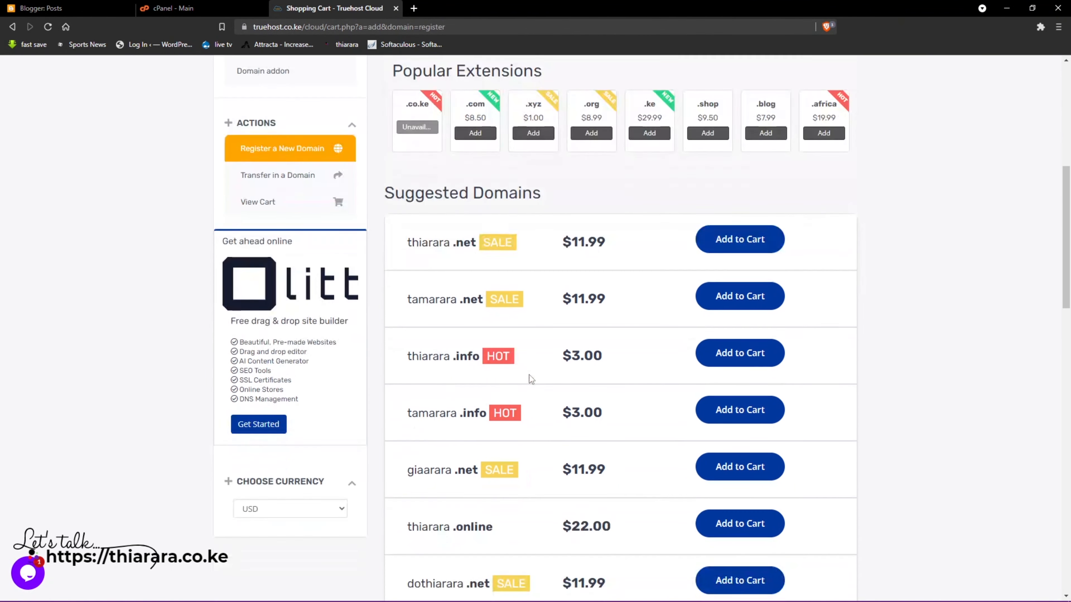
left_click(473, 134)
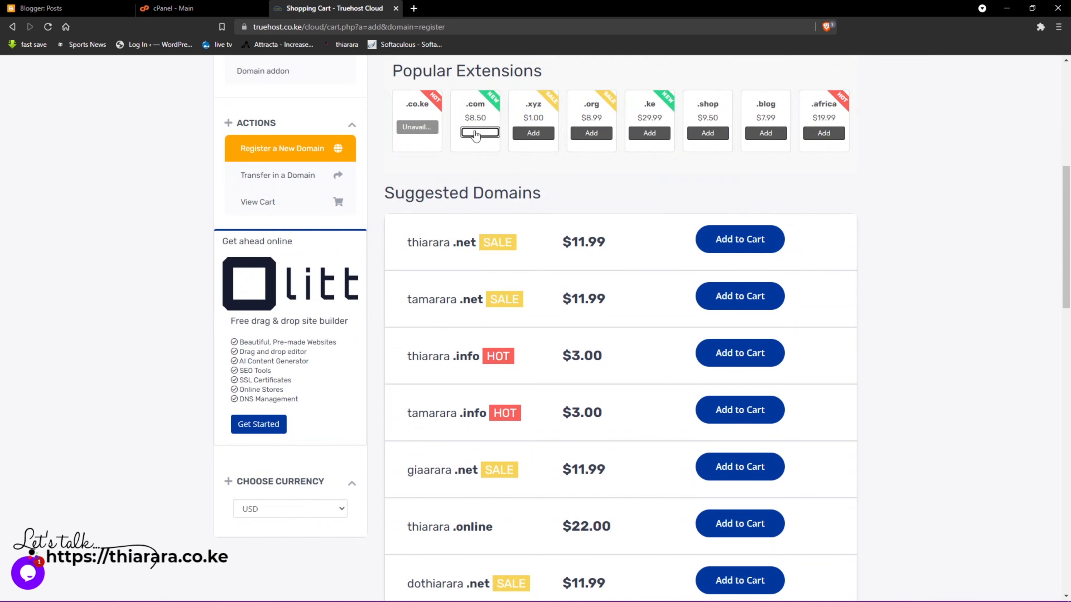
scroll(633, 207, "up", 7)
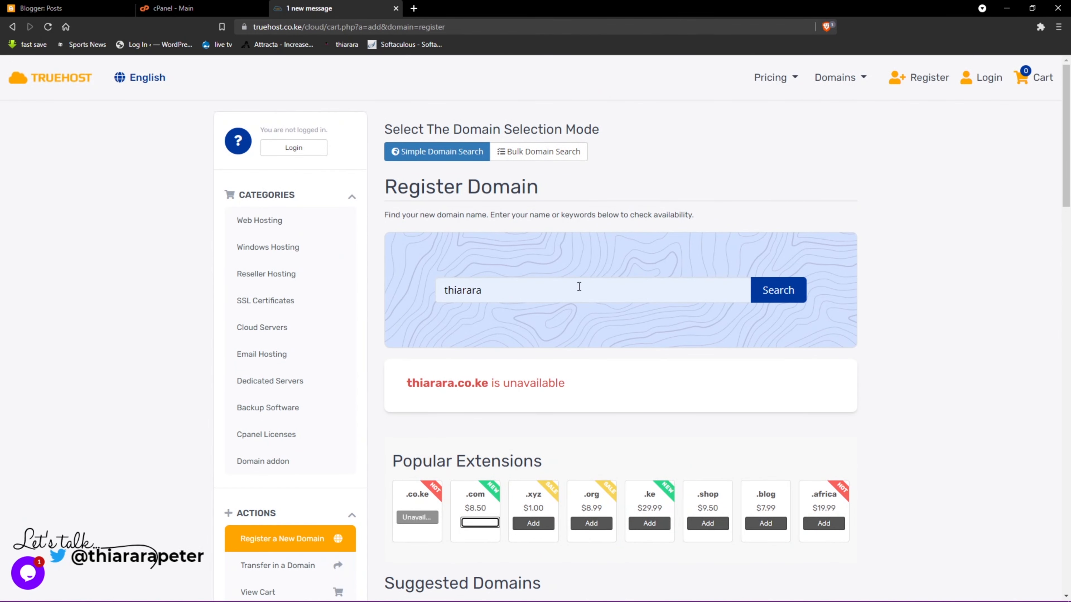
scroll(578, 287, "down", 4)
scroll(481, 287, "down", 9)
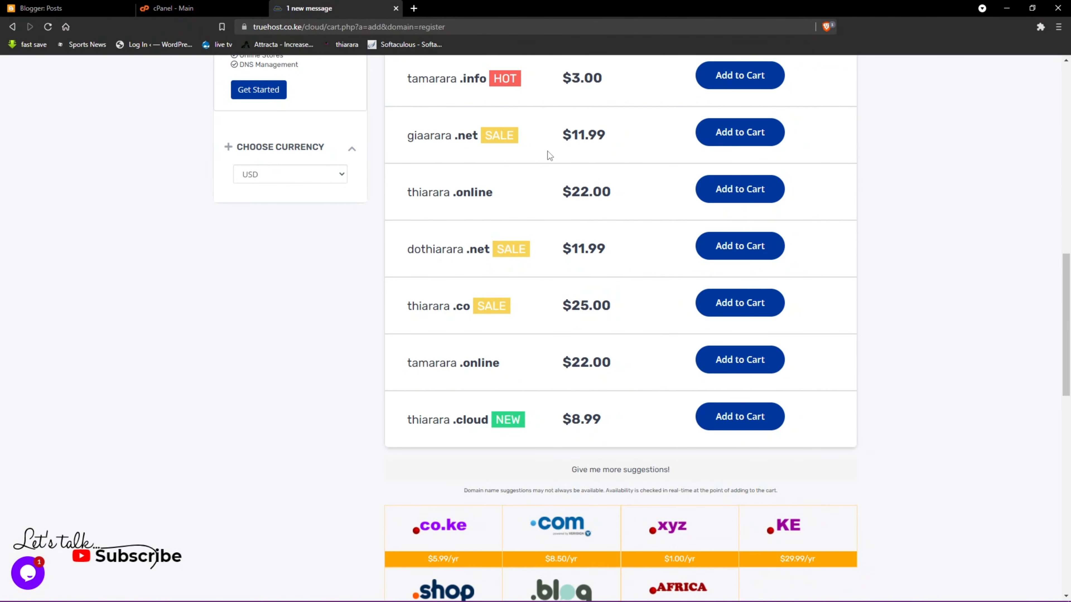
scroll(544, 340, "down", 3)
scroll(624, 311, "up", 11)
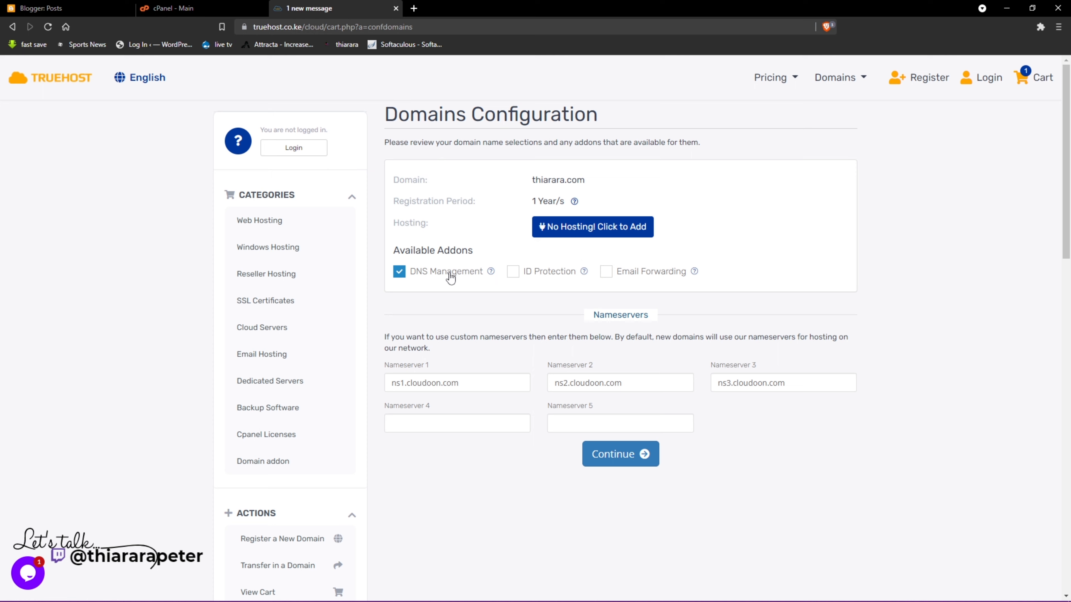
- Add ID Protection and Email Forwarding to thiarara.com and review the $12.49 cart total
left_click(513, 271)
left_click(607, 272)
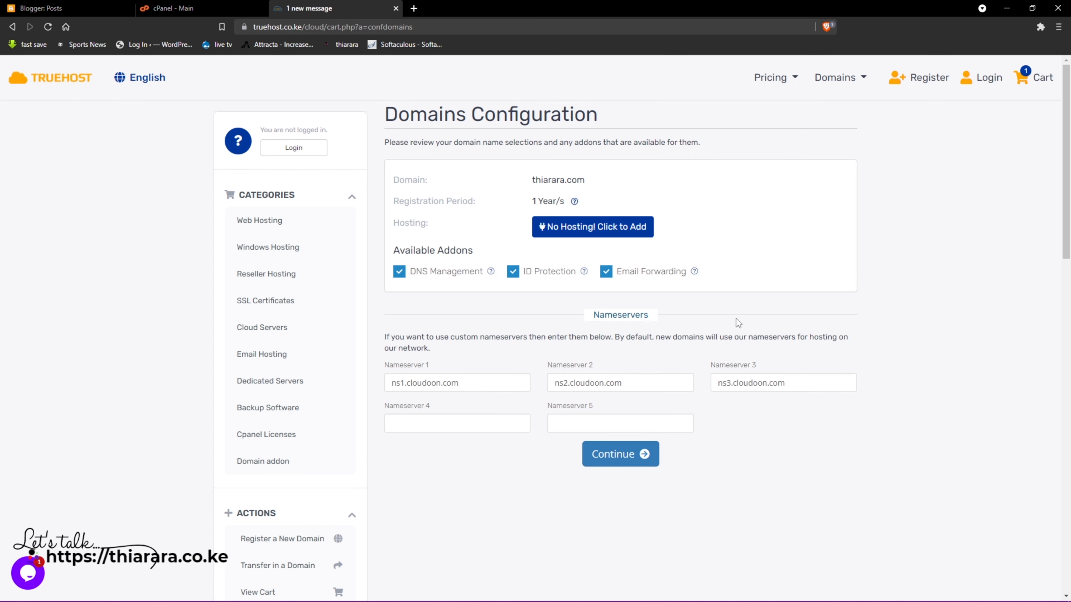
left_click(606, 460)
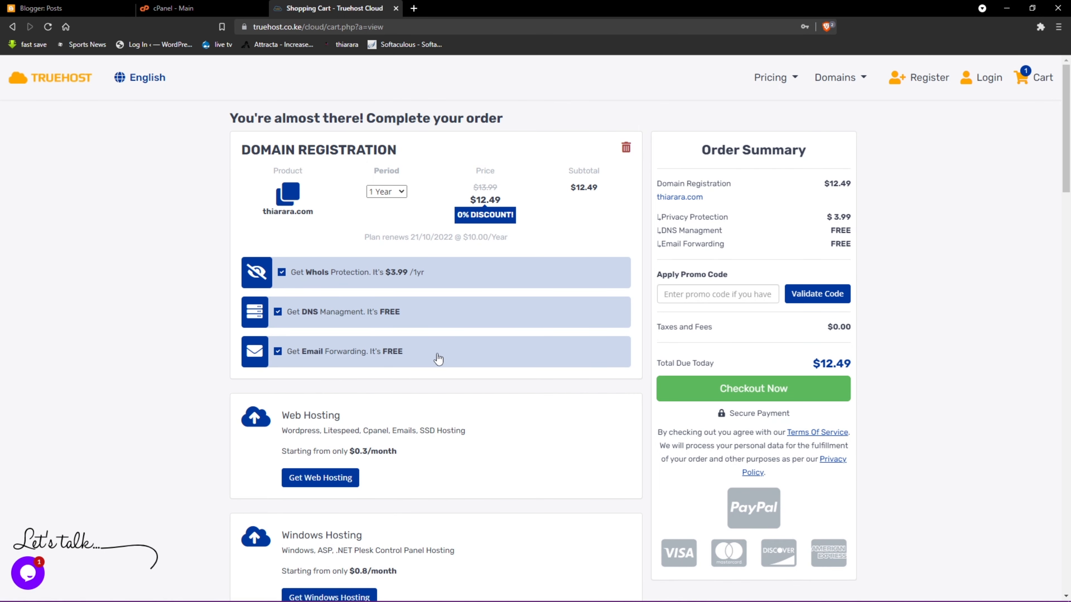
scroll(437, 357, "down", 3)
scroll(413, 356, "down", 3)
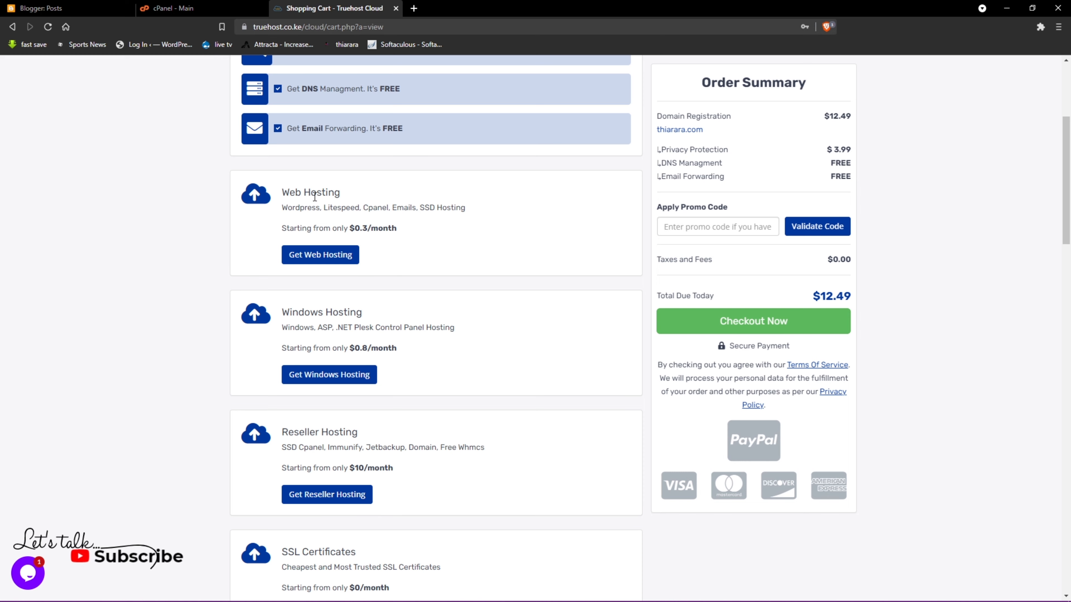
scroll(315, 197, "up", 6)
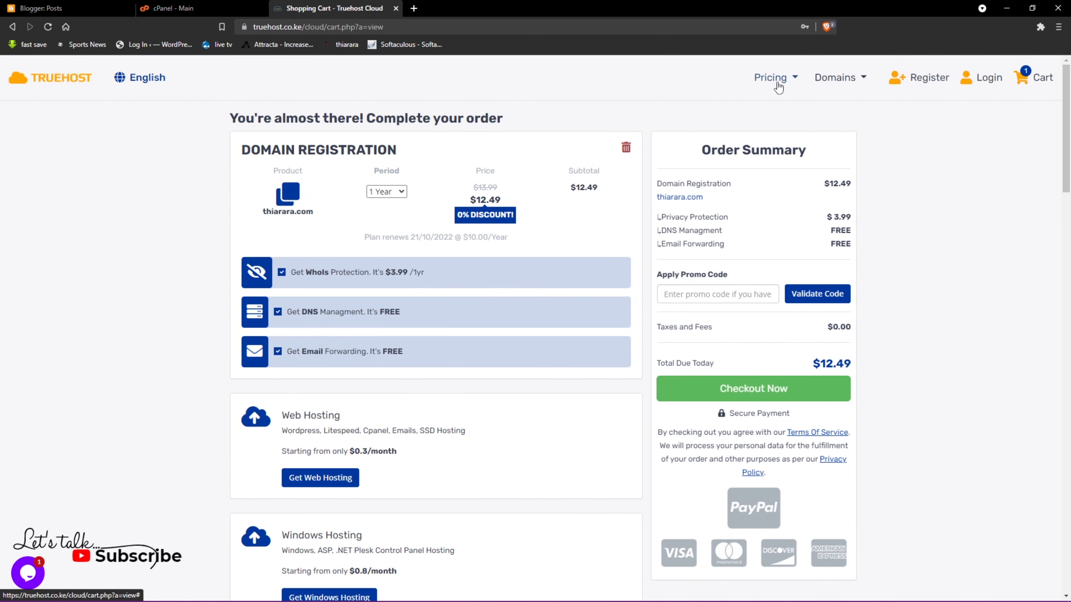
- Compare Web Hosting plans, noting Silver's $14.99 price and free Softaculous, and order Silver Hosting
left_click(798, 78)
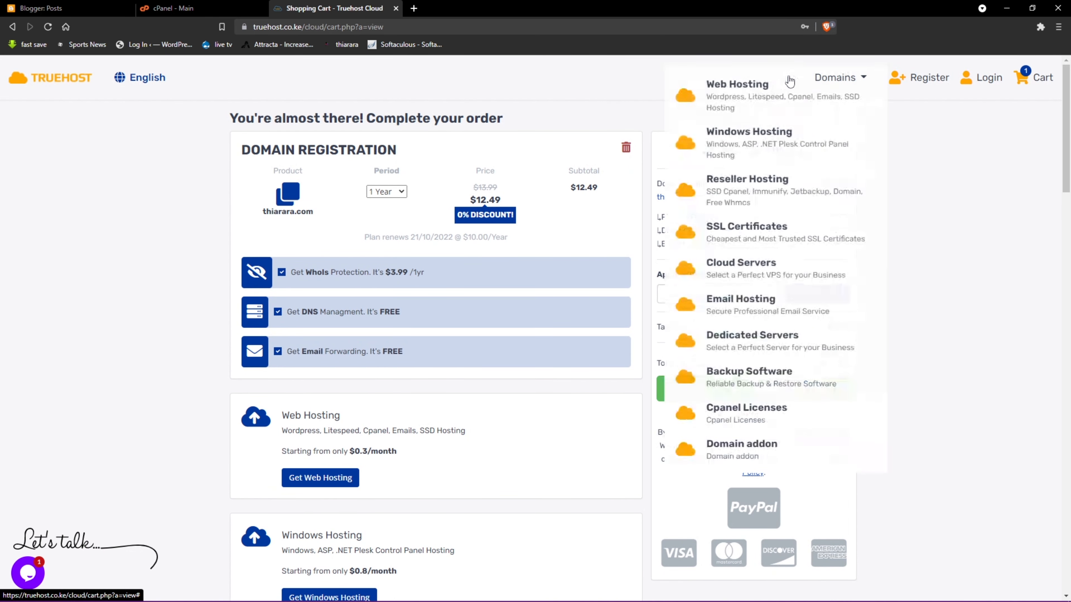
left_click(750, 126)
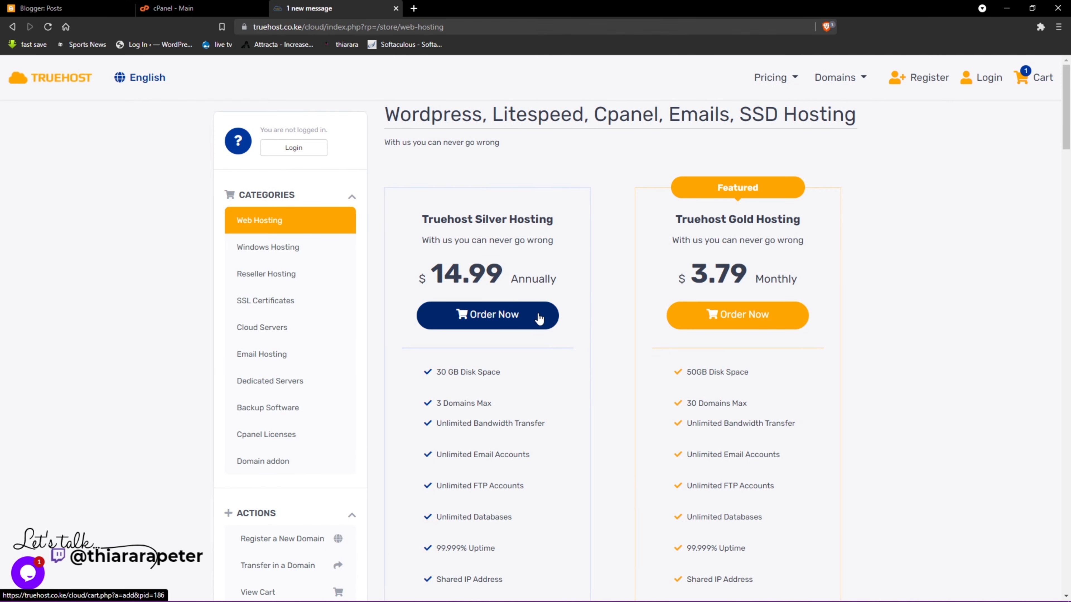
scroll(503, 364, "down", 3)
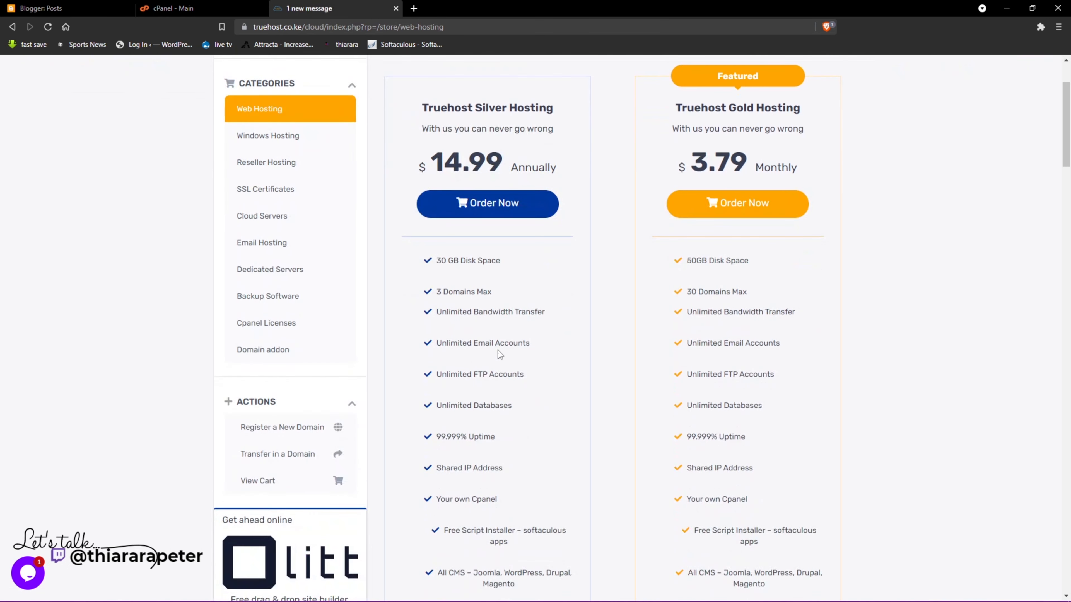
left_click_drag(431, 157, 503, 157)
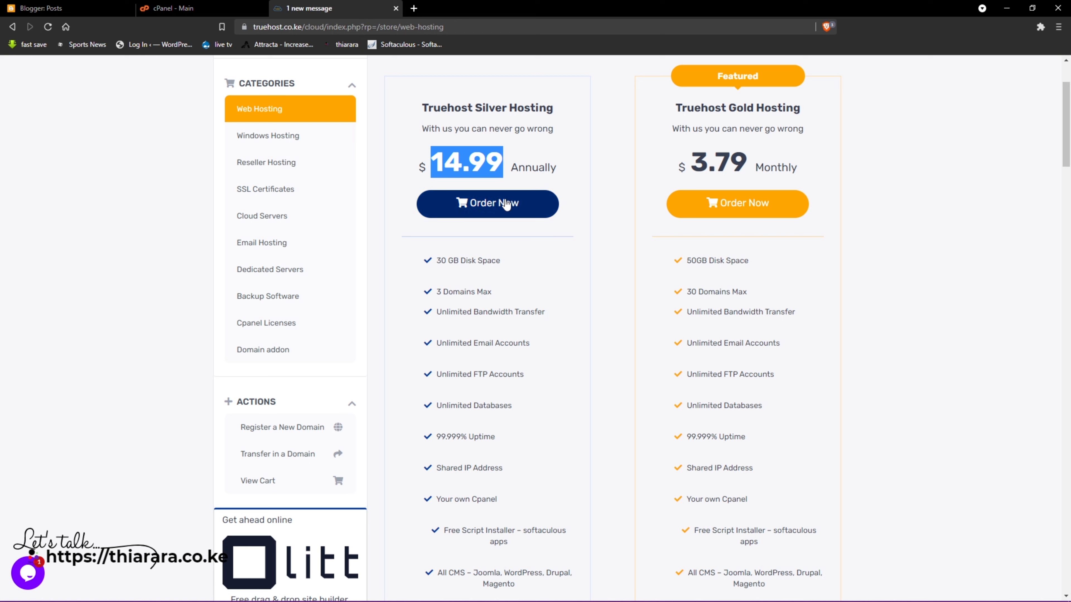
left_click_drag(500, 262, 460, 275)
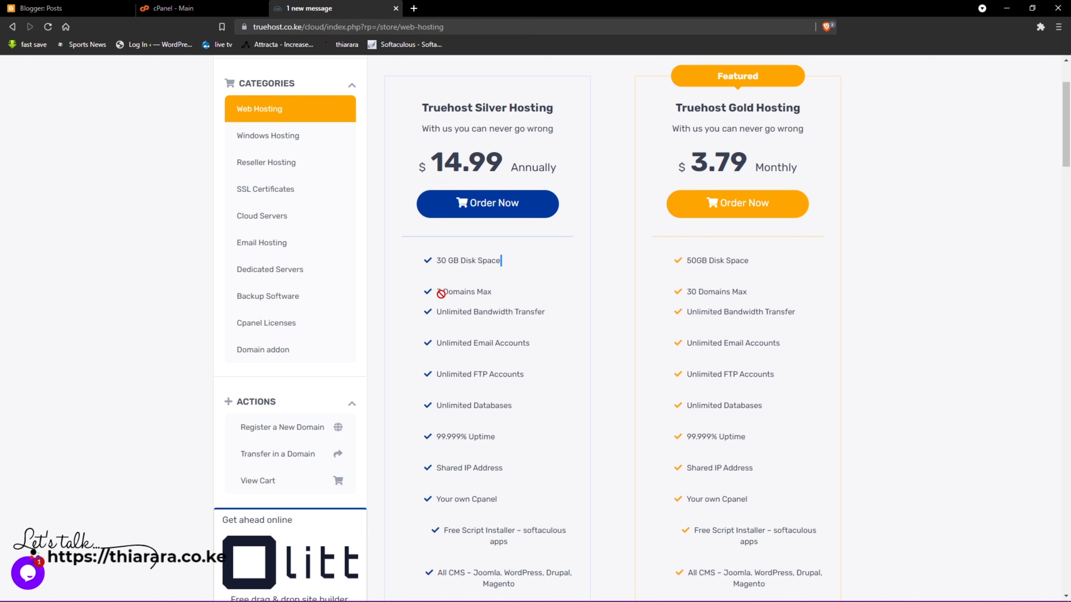
scroll(456, 479, "down", 4)
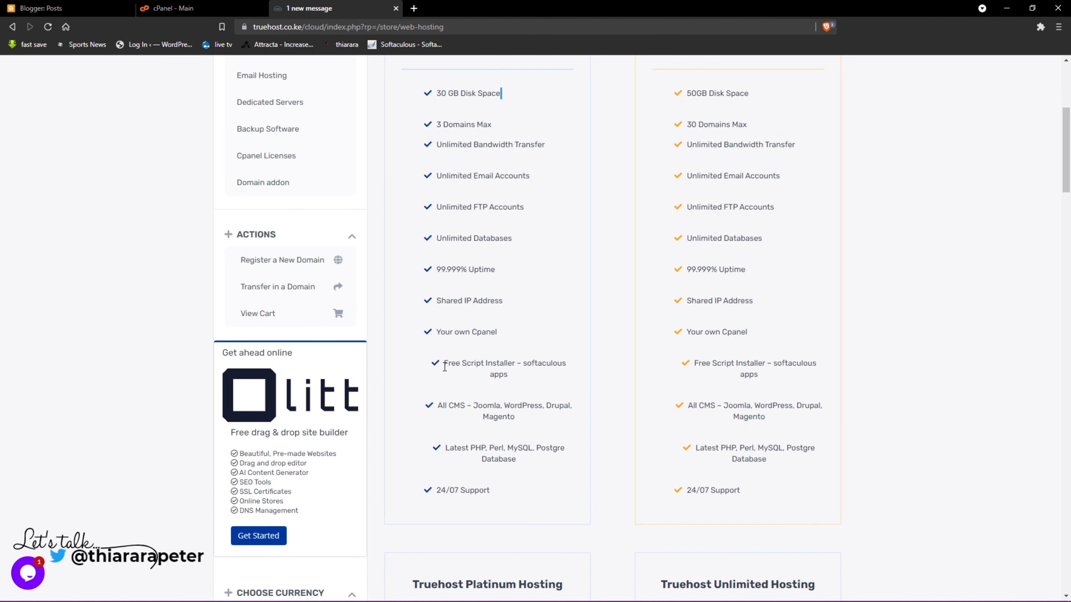
left_click_drag(470, 367, 513, 379)
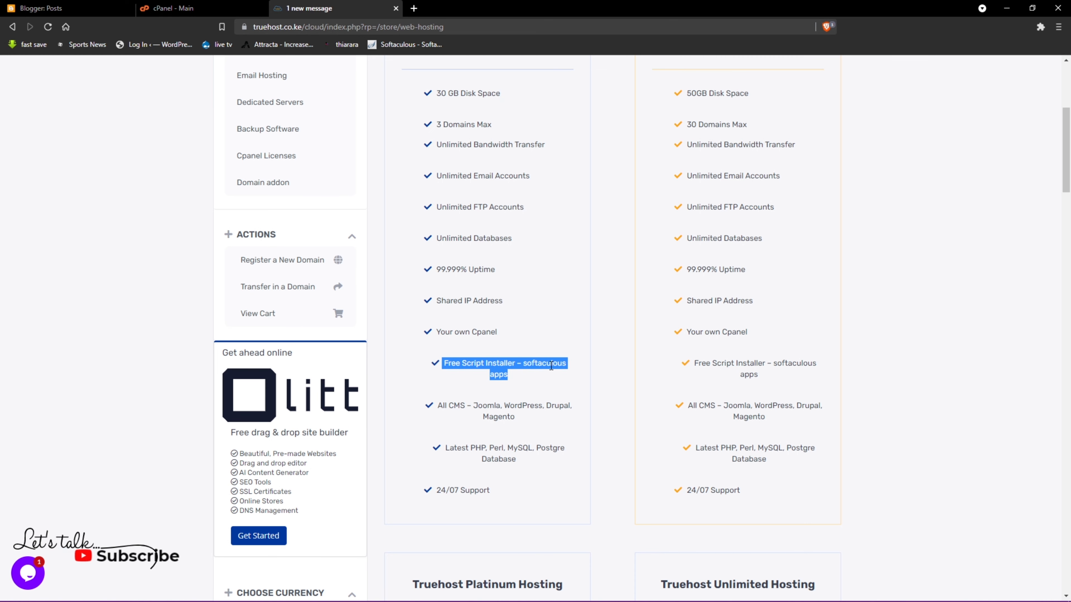
scroll(516, 463, "up", 5)
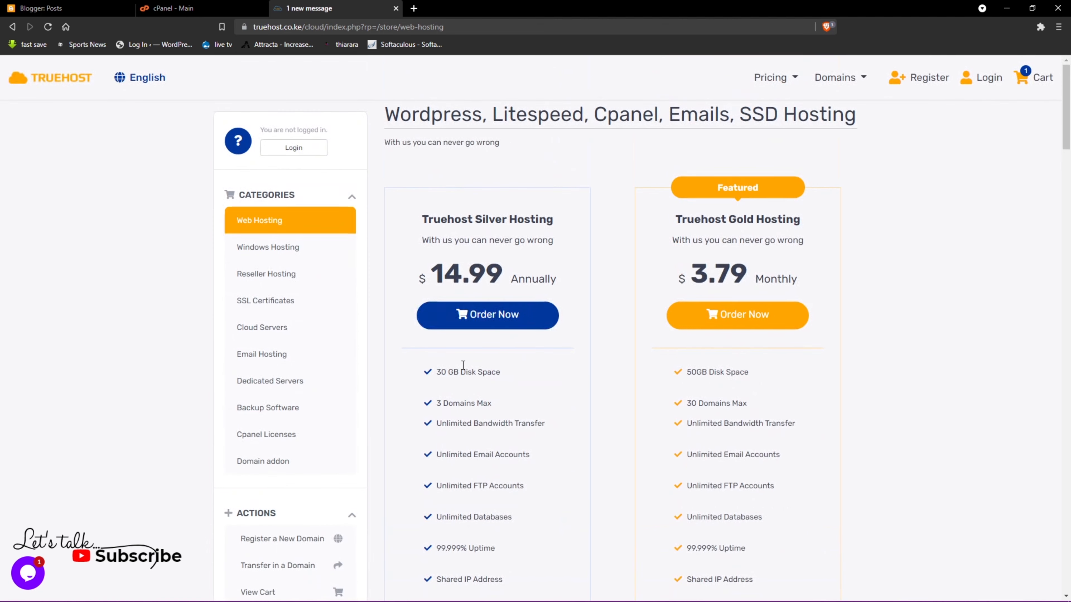
left_click(472, 322)
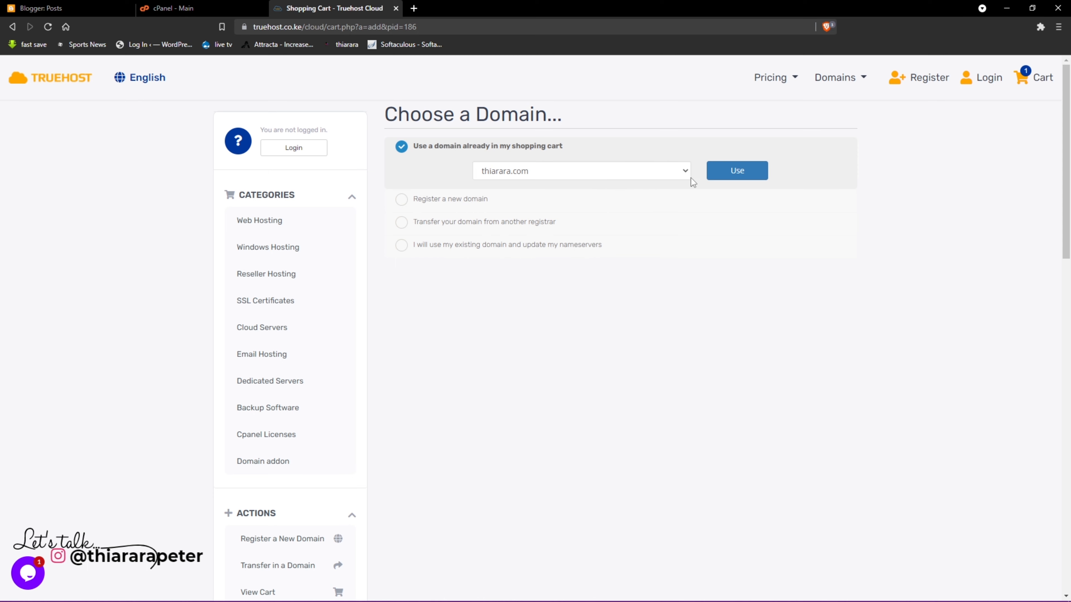
- Attach thiarara.com from the cart to Silver Hosting and keep the 12-month billing cycle
left_click(717, 174)
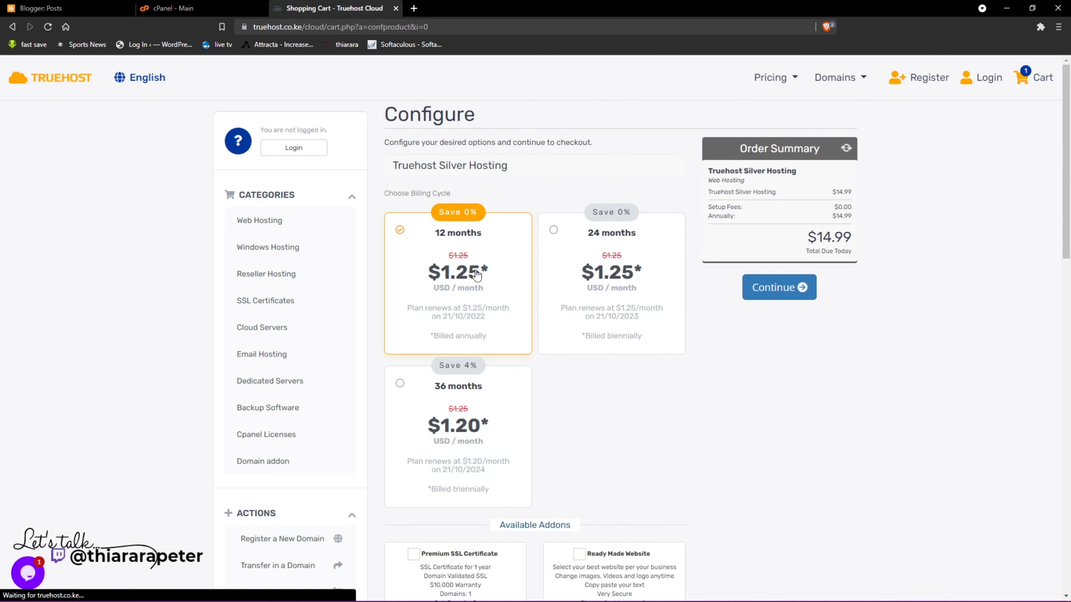
scroll(436, 400, "down", 5)
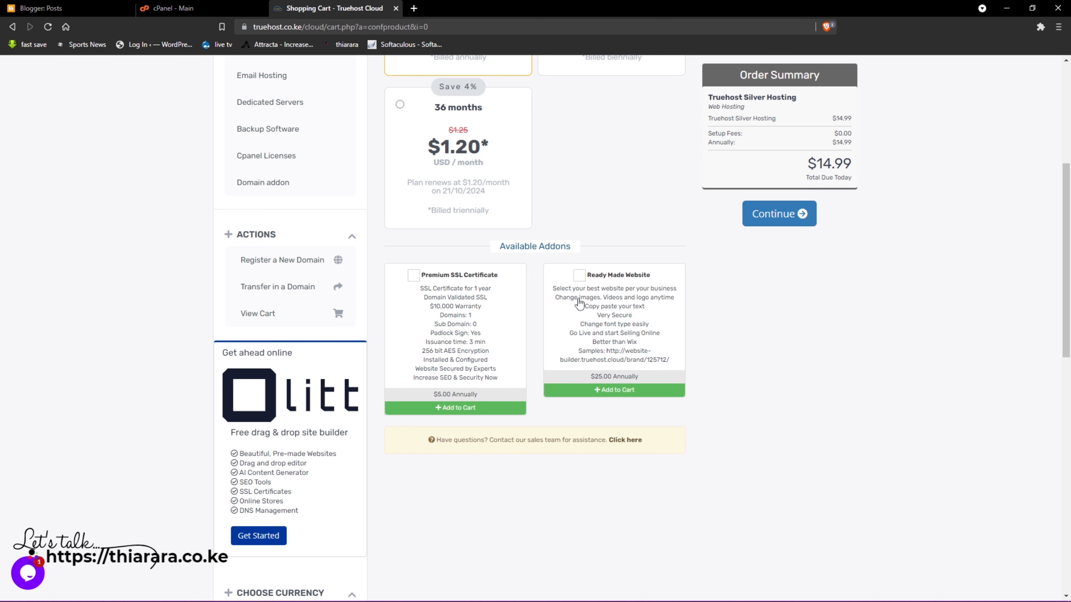
scroll(611, 379, "up", 4)
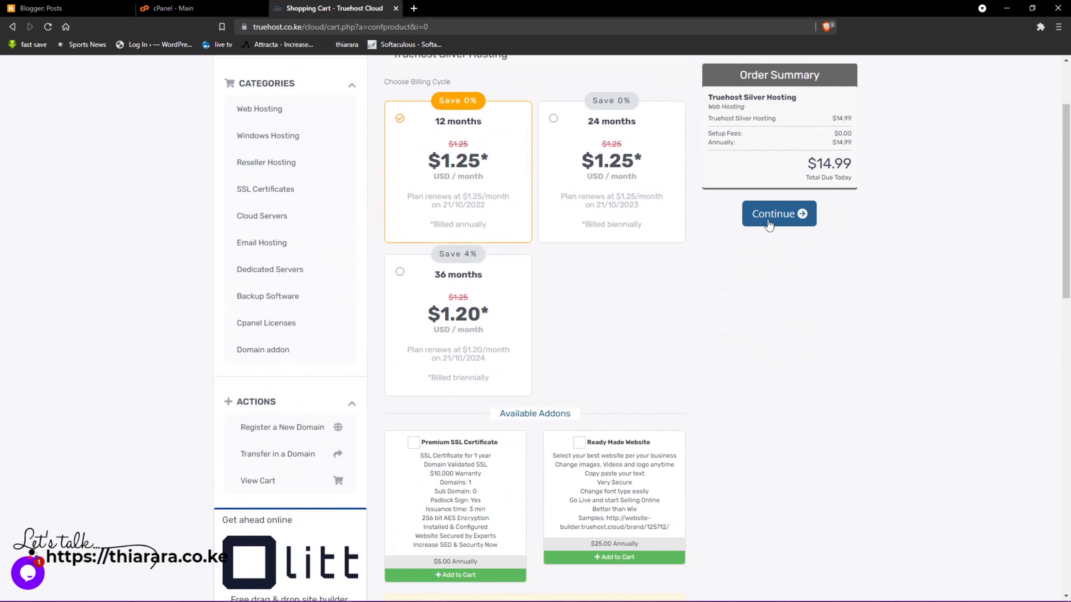
left_click(768, 223)
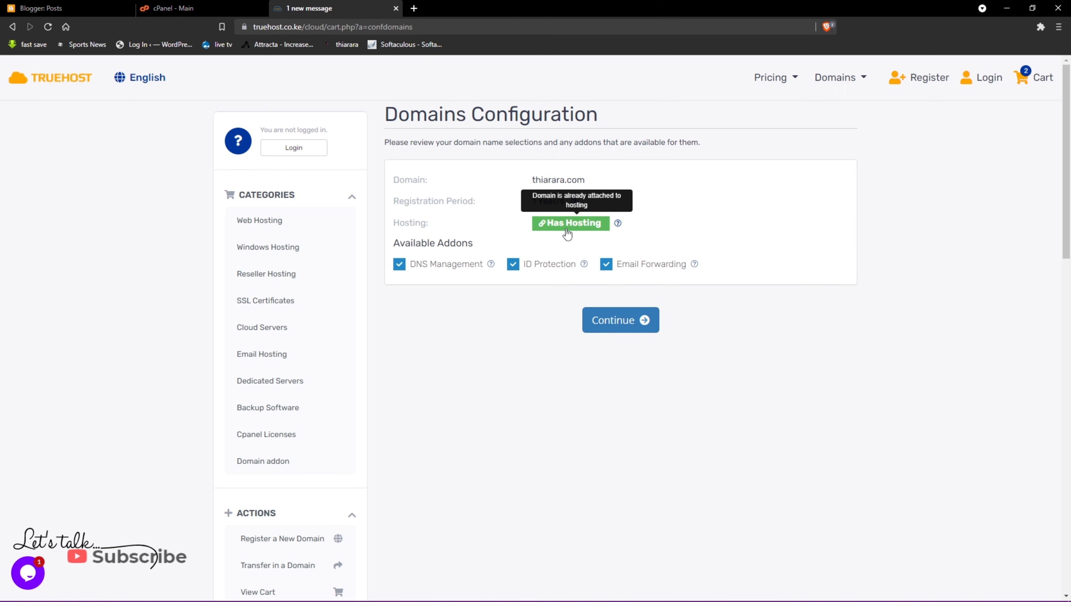
- Proceed to the checkout form with $27.48 due, then switch to the cPanel dashboard
left_click(617, 320)
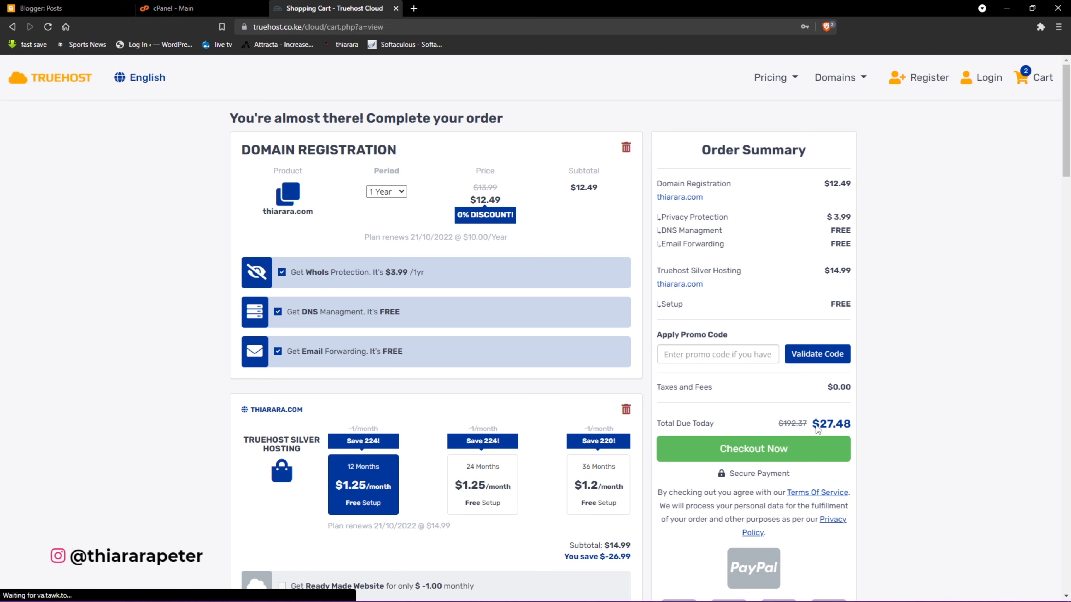
left_click_drag(843, 419, 853, 424)
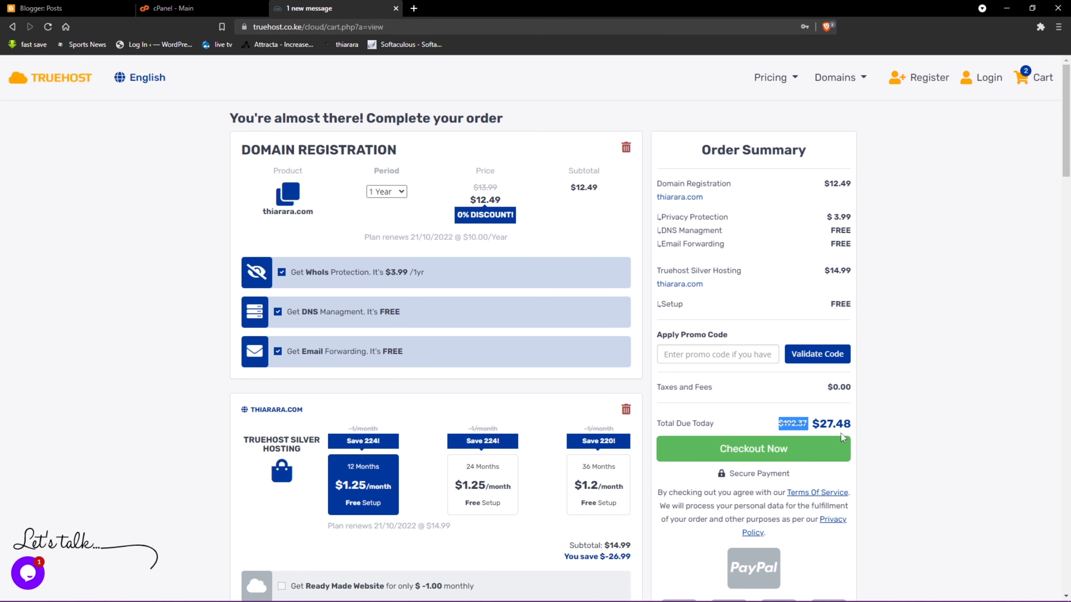
left_click(755, 455)
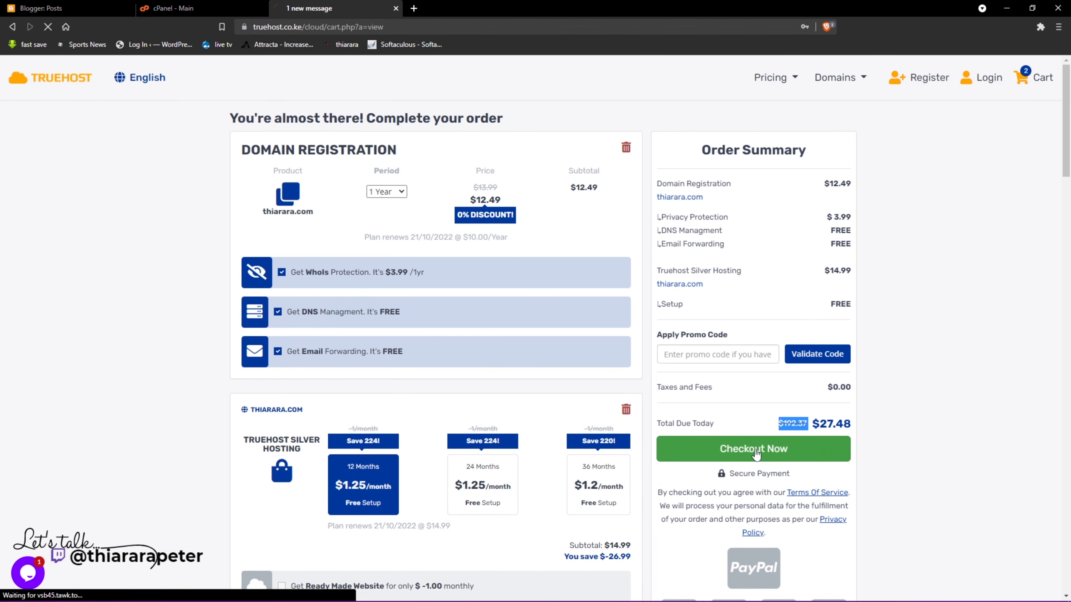
scroll(467, 189, "down", 3)
scroll(505, 365, "down", 10)
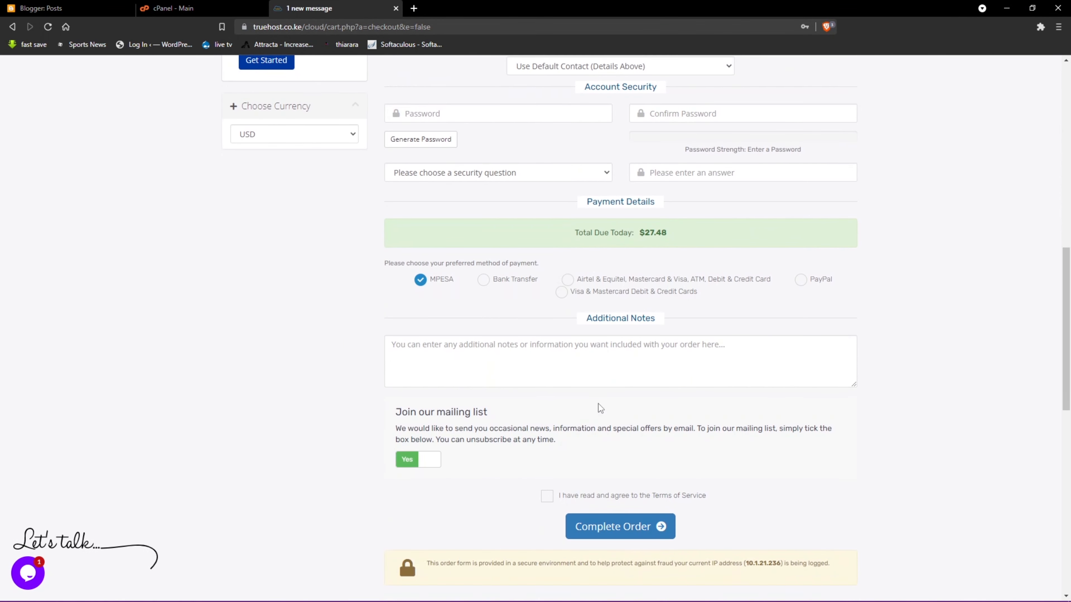
scroll(598, 404, "up", 9)
scroll(471, 387, "up", 3)
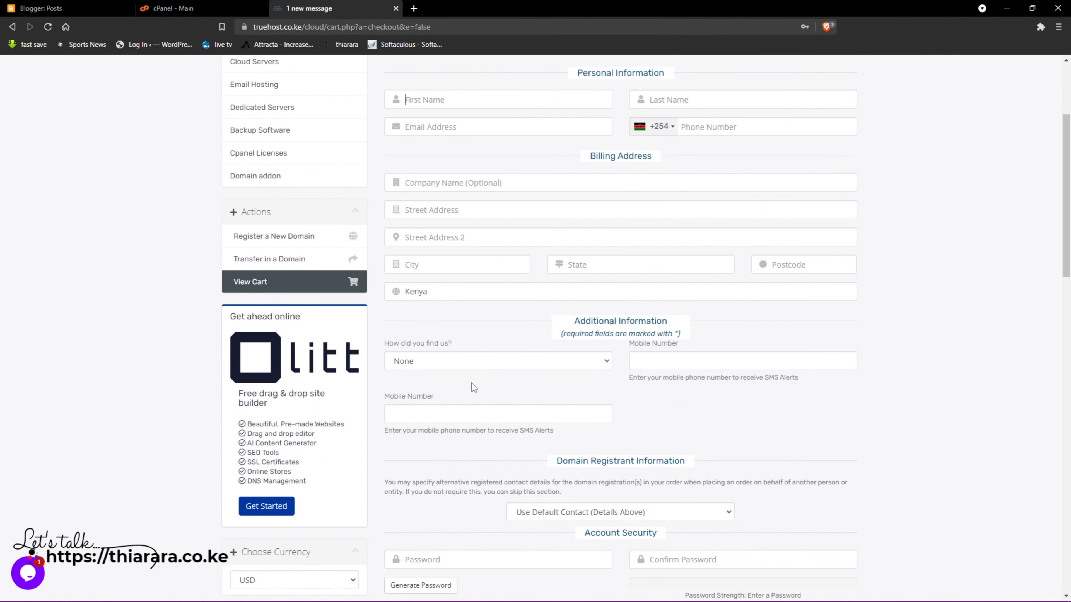
left_click(205, 6)
scroll(478, 279, "up", 2)
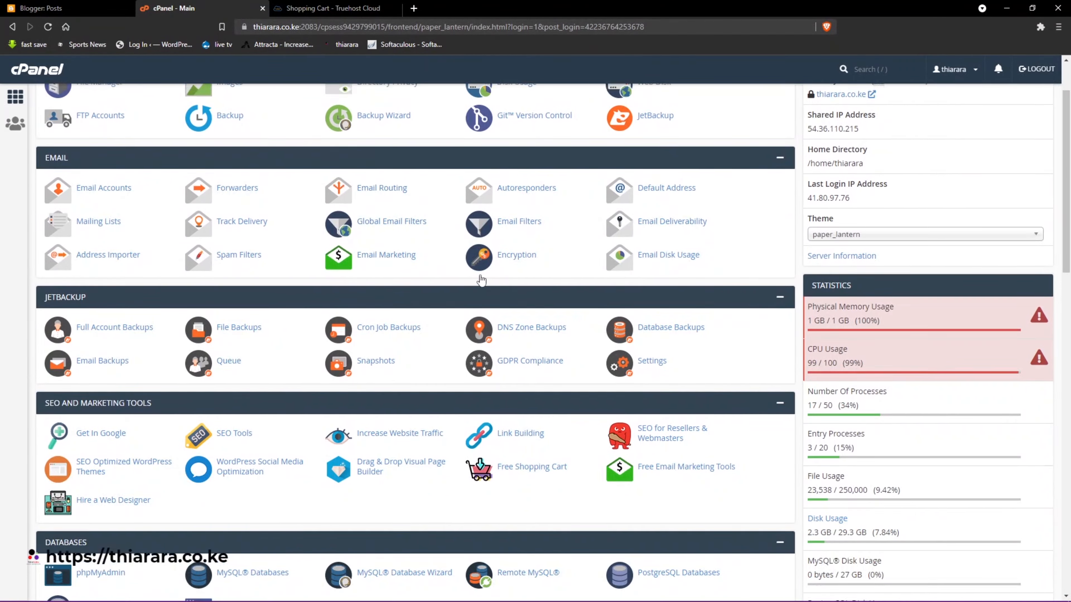
- Log out of cPanel, log back in, and scroll to the Softaculous Apps Installer scripts
left_click(1037, 69)
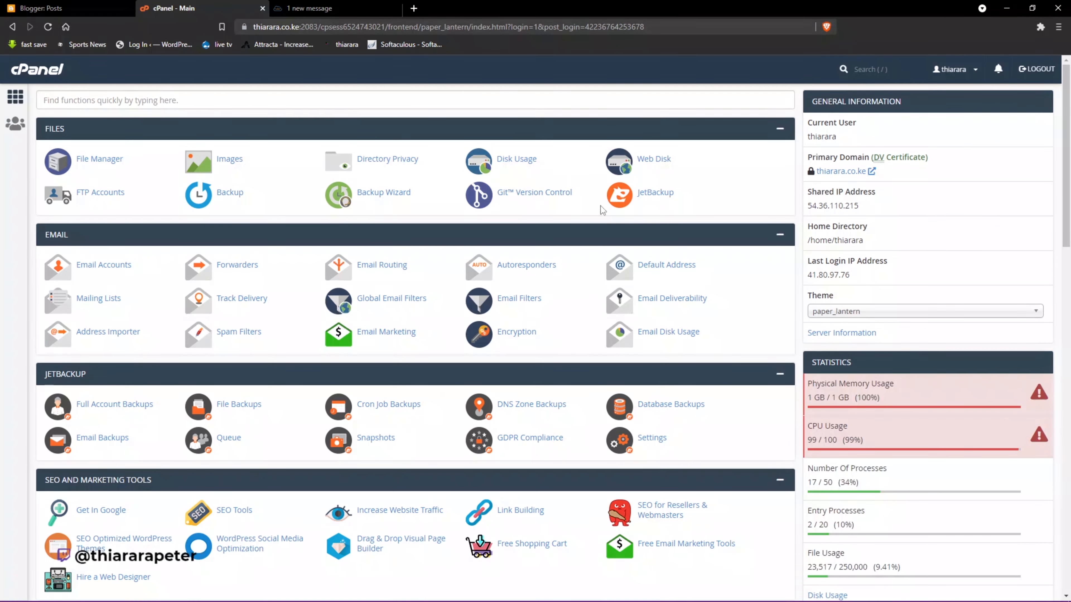
scroll(360, 267, "down", 1)
scroll(360, 267, "down", 15)
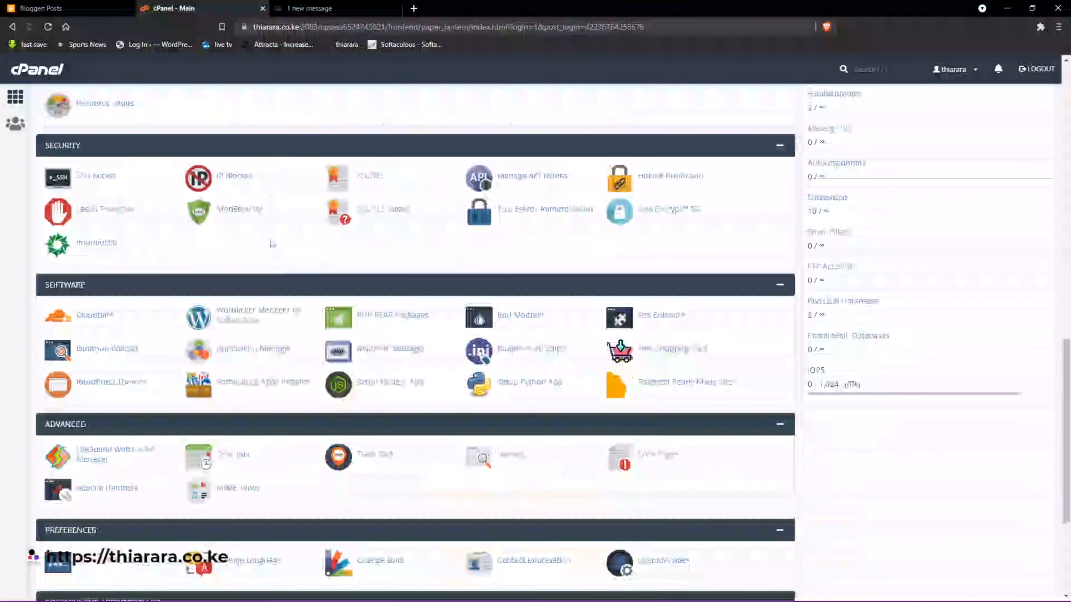
scroll(344, 251, "down", 1)
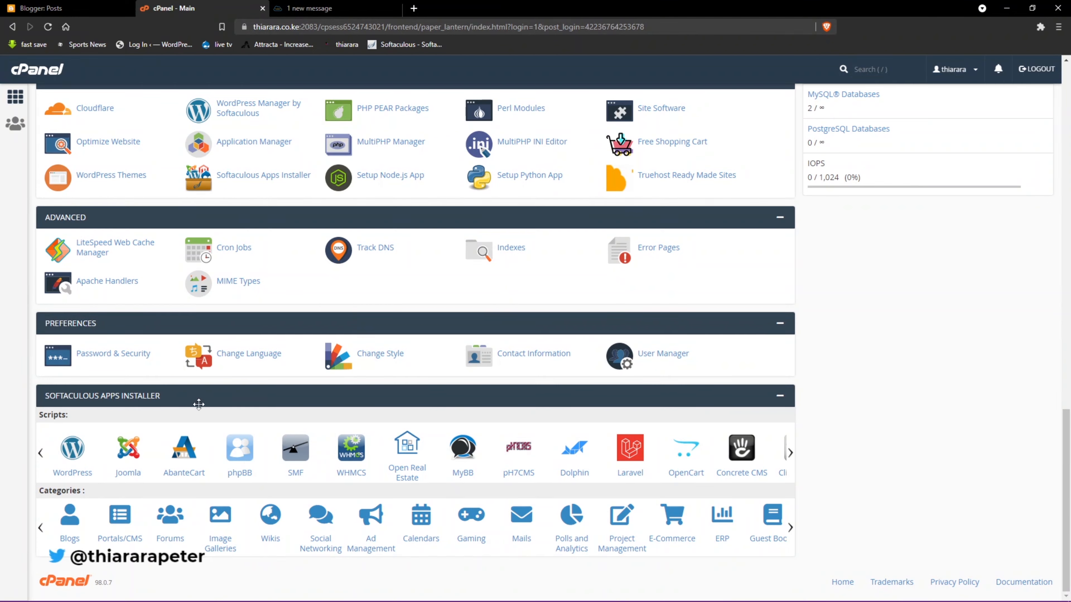
- In Blogger Settings, start Back up content under Manage Blog
left_click(57, 6)
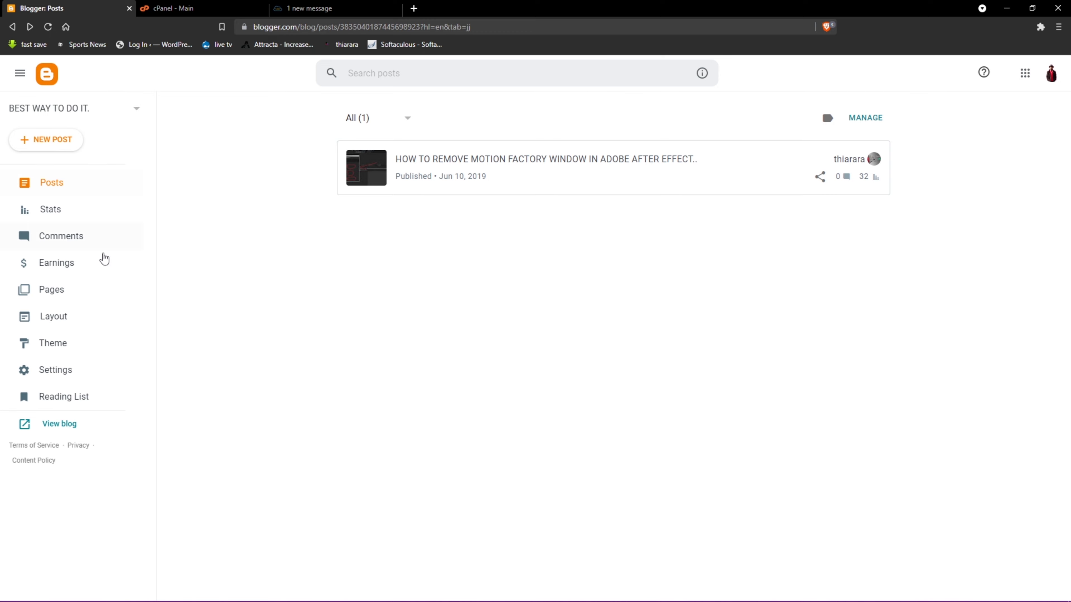
left_click(47, 373)
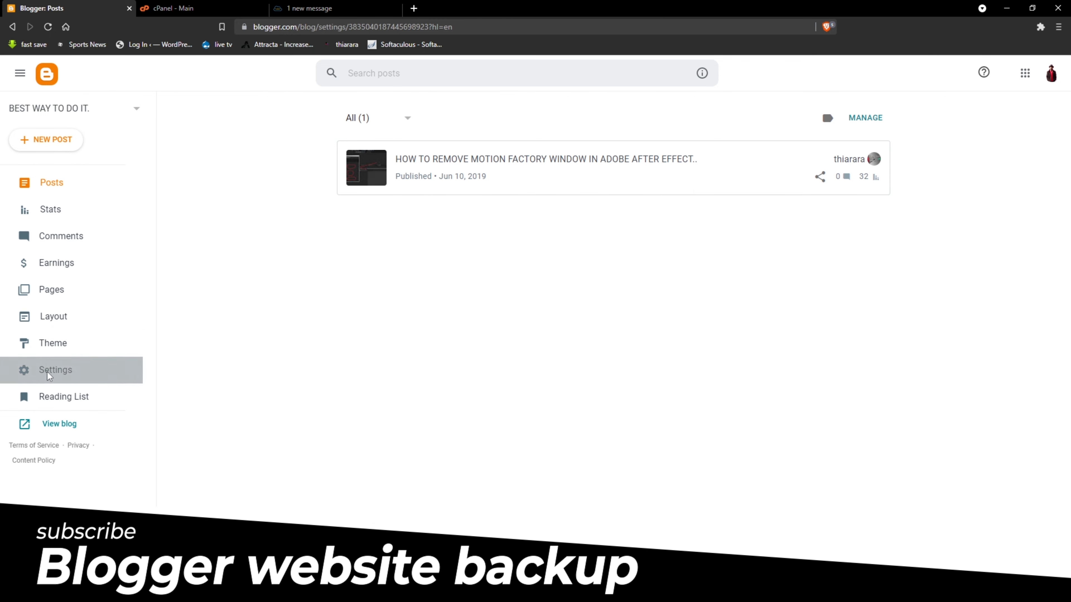
scroll(299, 324, "down", 15)
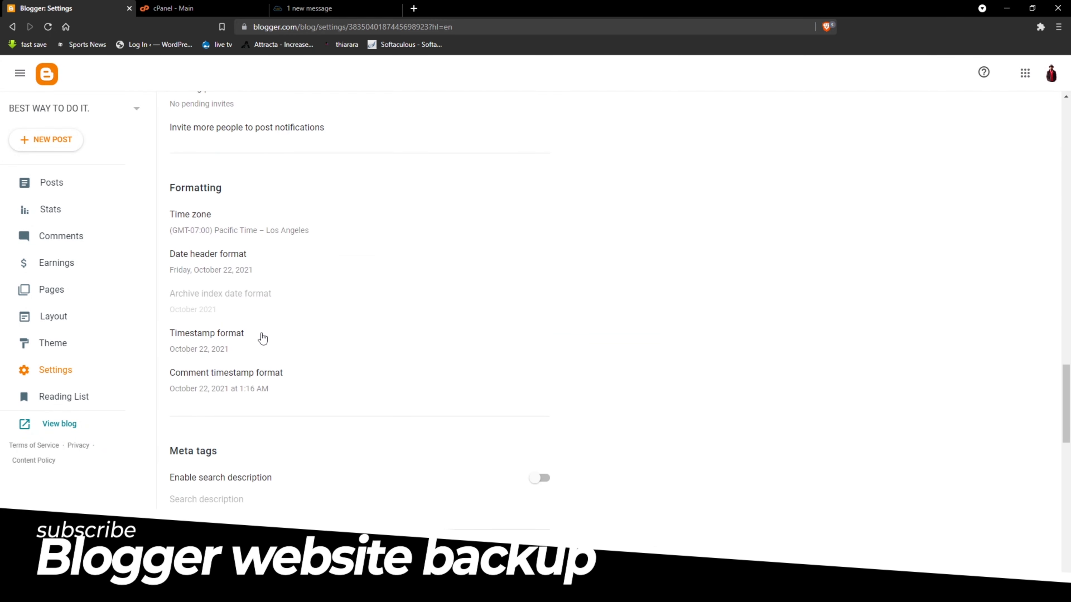
scroll(262, 337, "down", 15)
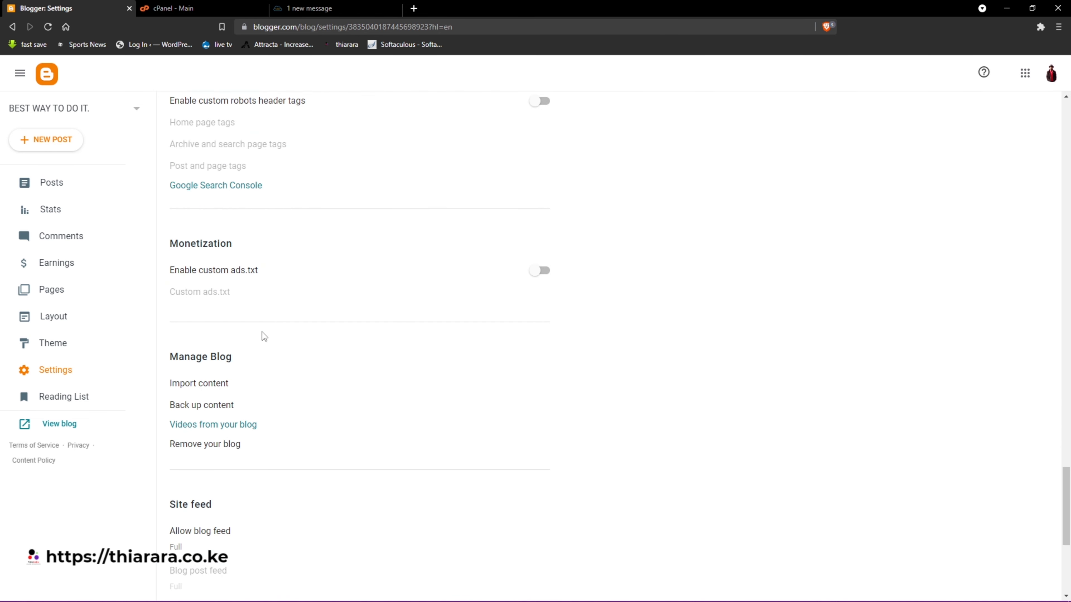
scroll(261, 332, "down", 5)
left_click_drag(240, 167, 167, 166)
scroll(246, 255, "up", 3)
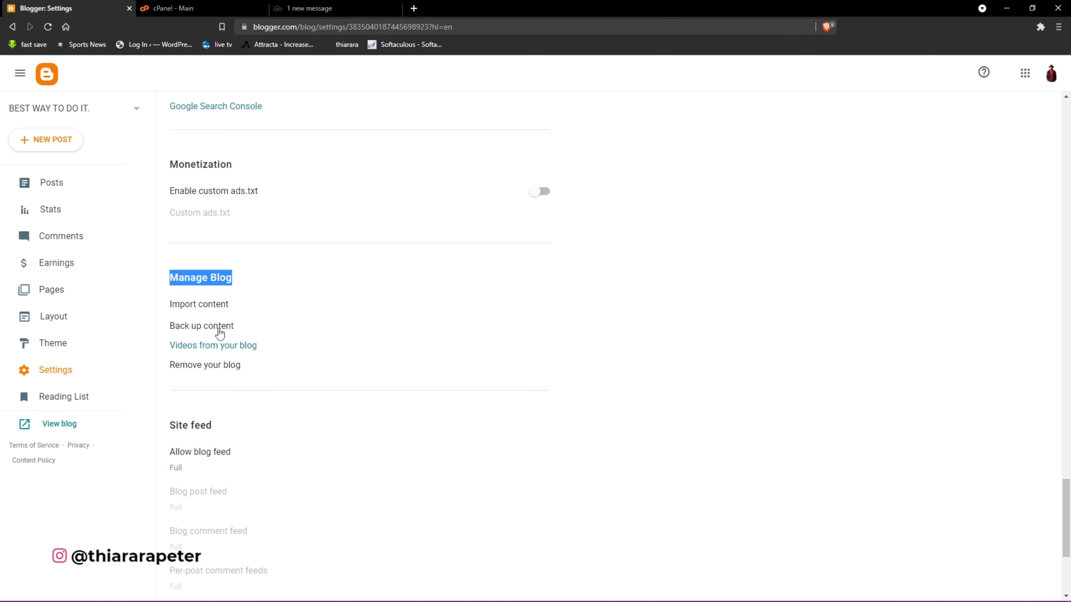
left_click(207, 329)
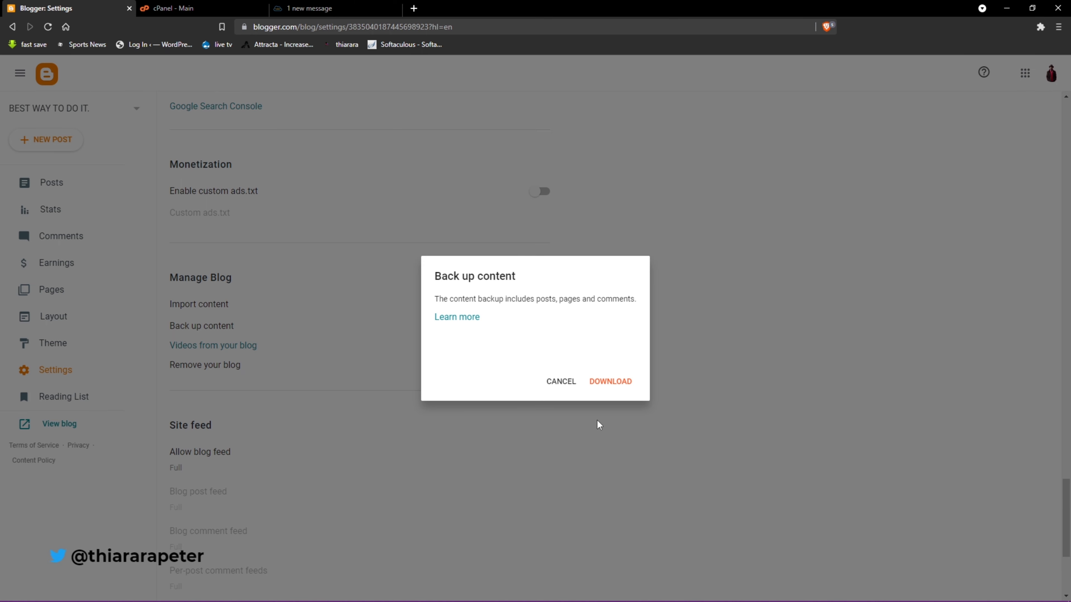
- Download the backup and save it as blog-10-21-2021.xml in the kamic folder
left_click(614, 382)
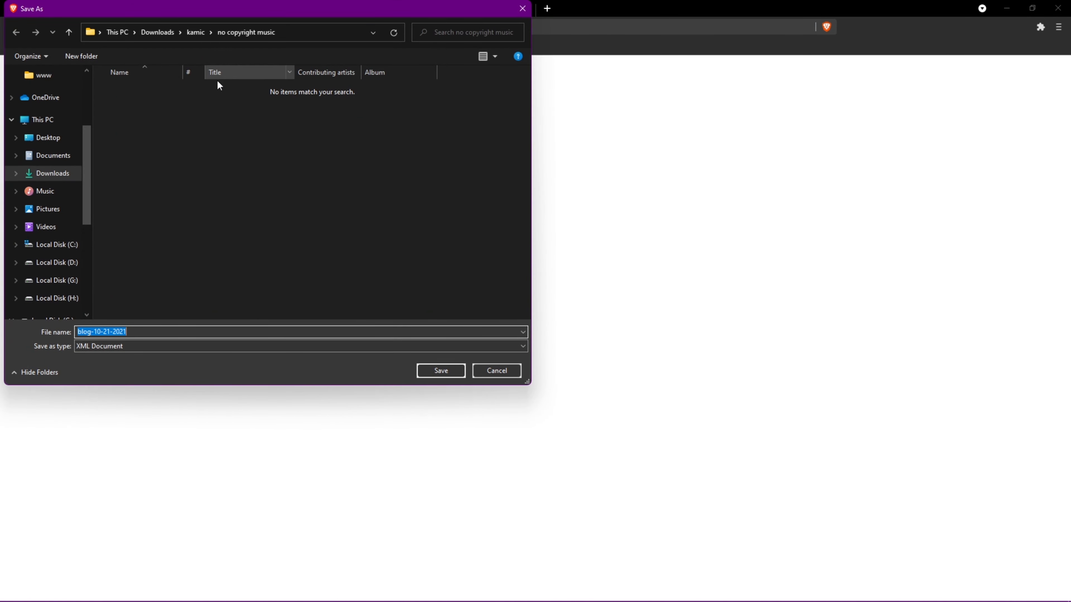
left_click(187, 32)
left_click(440, 371)
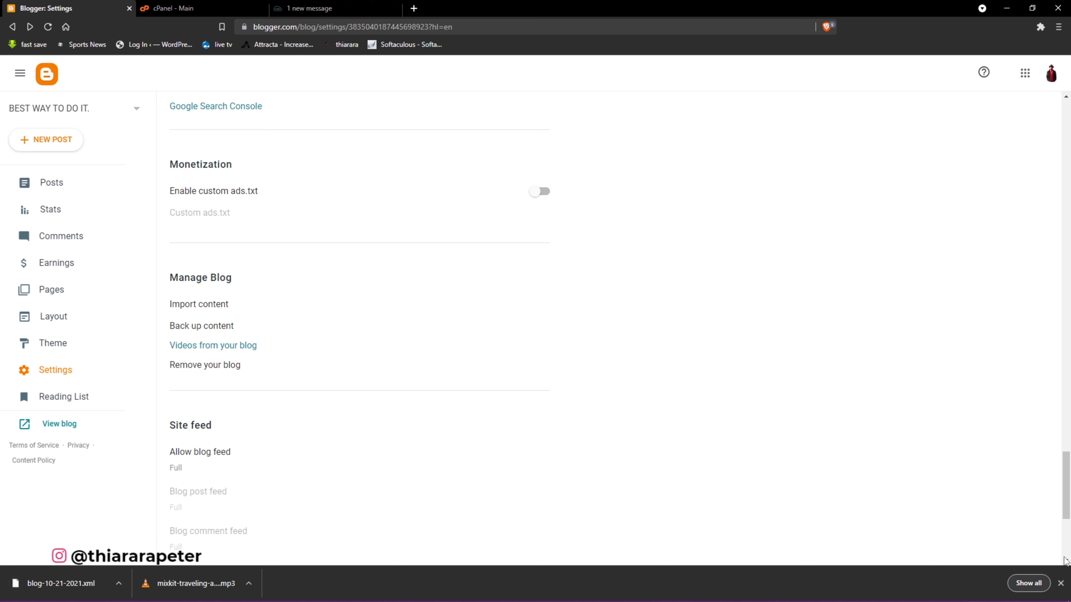
left_click(1061, 584)
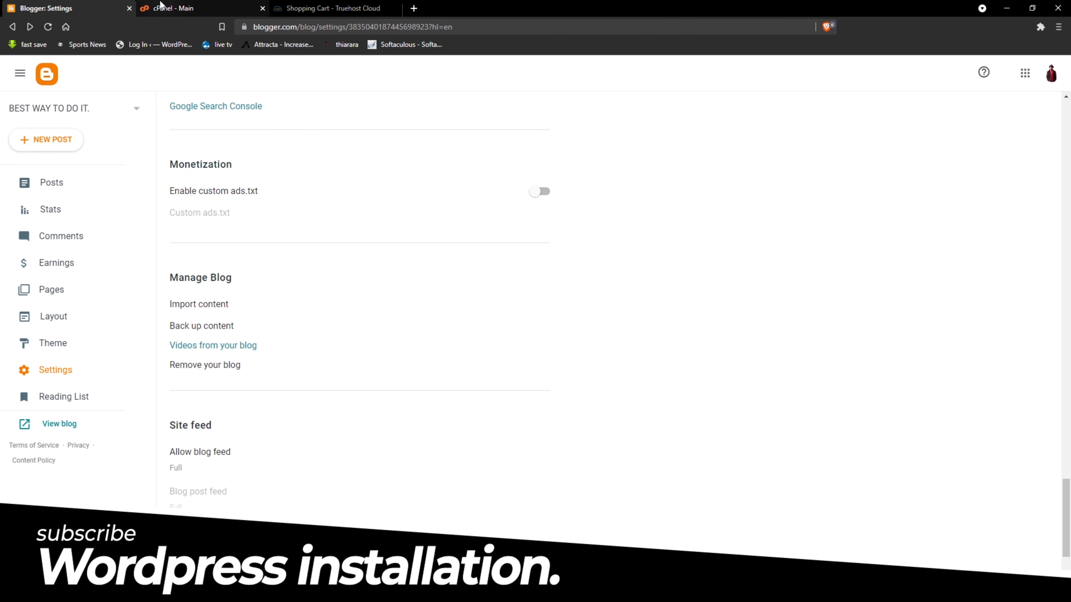
- Open Softaculous's WordPress page from cPanel and view its two WordPress 5.8.1 installations
left_click(169, 6)
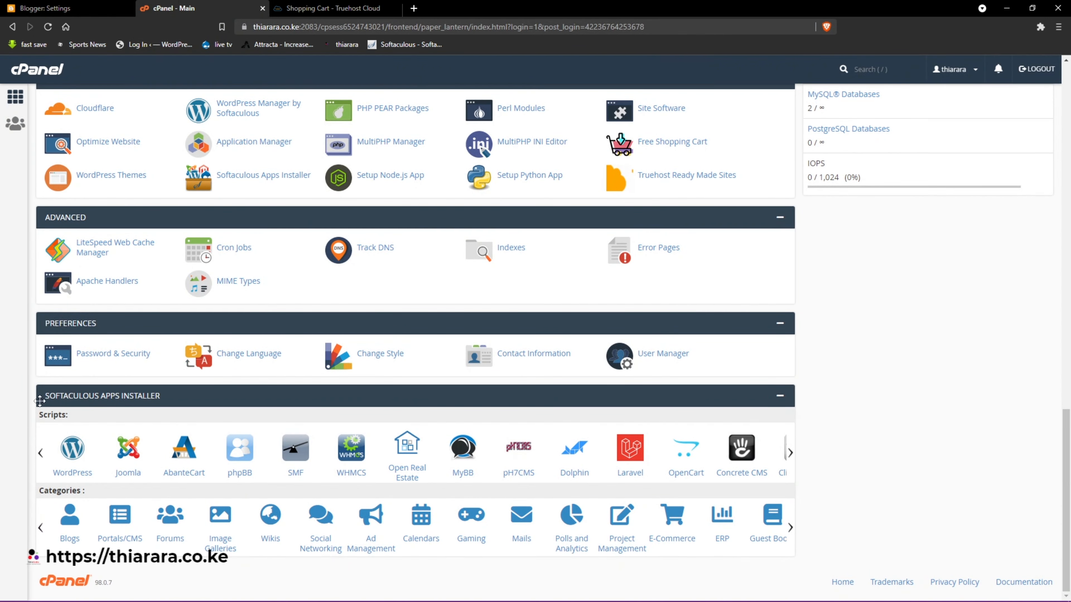
left_click(73, 453)
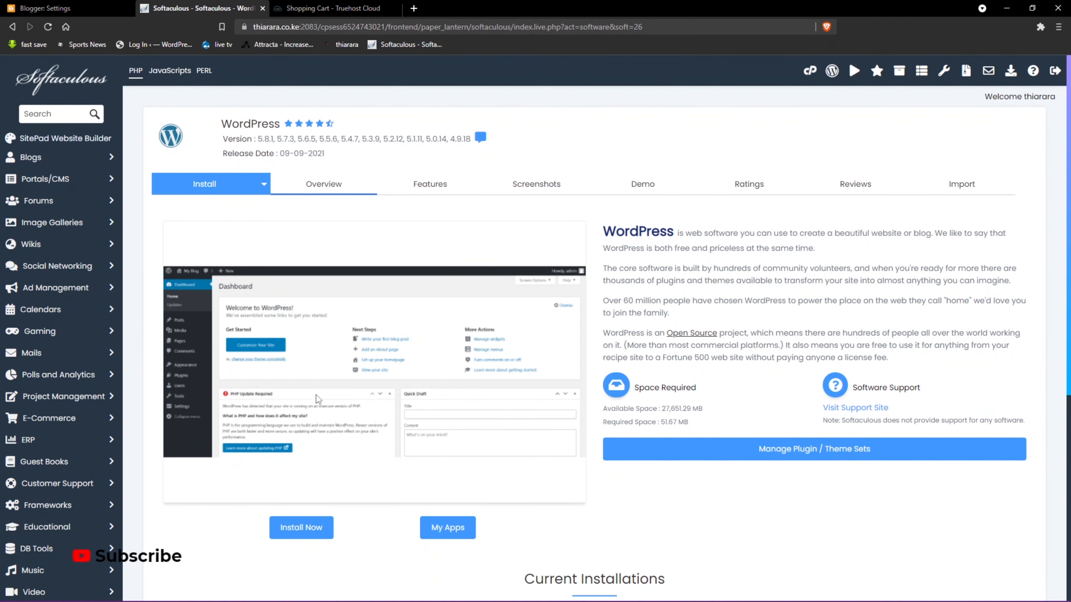
scroll(304, 499, "down", 5)
scroll(288, 328, "up", 4)
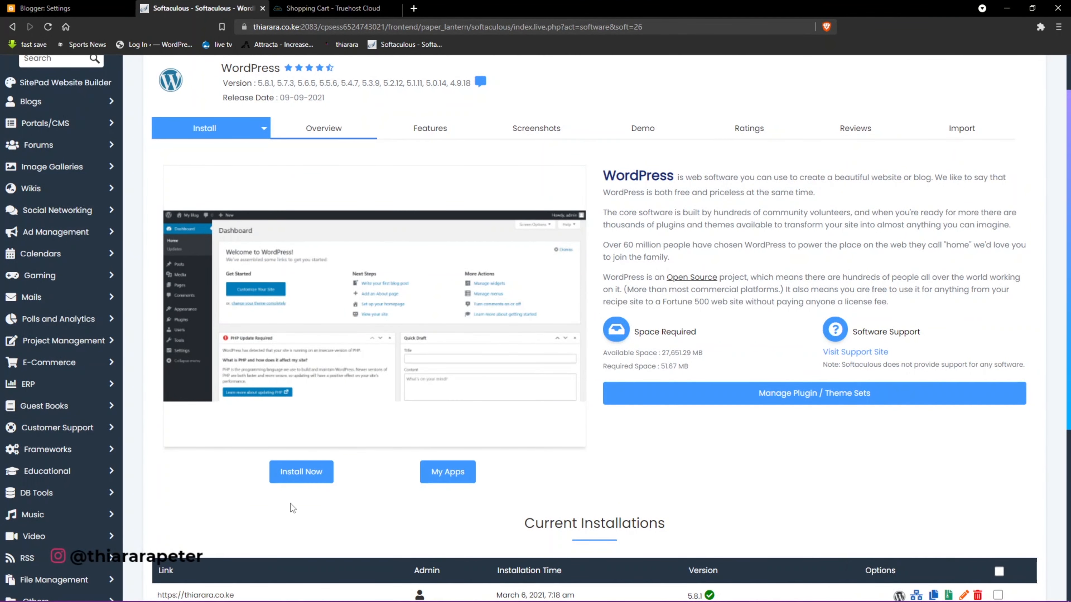
scroll(265, 504, "down", 3)
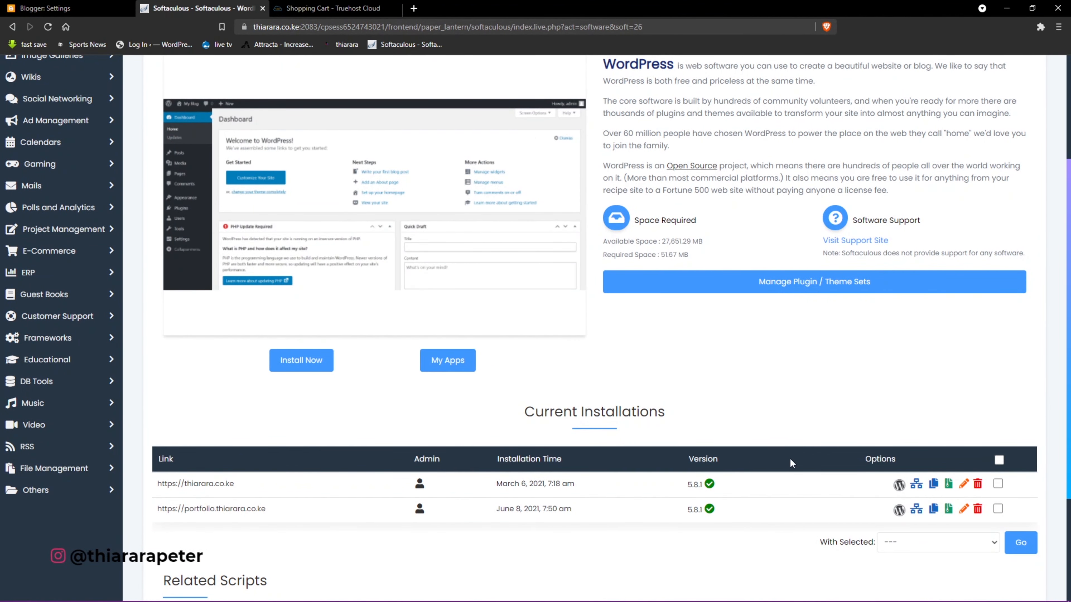
left_click(303, 365)
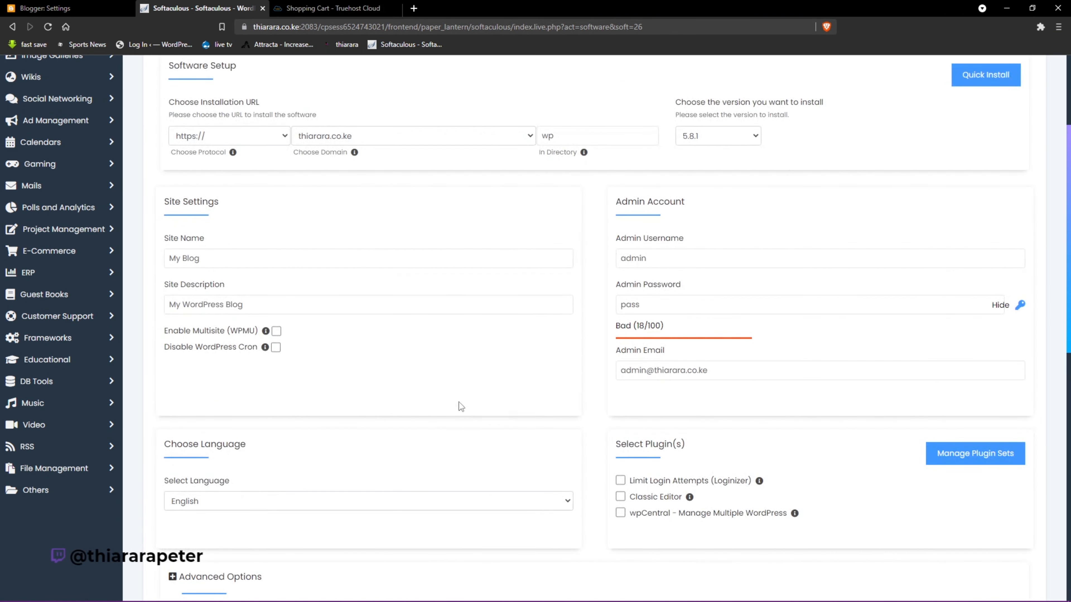
left_click(239, 132)
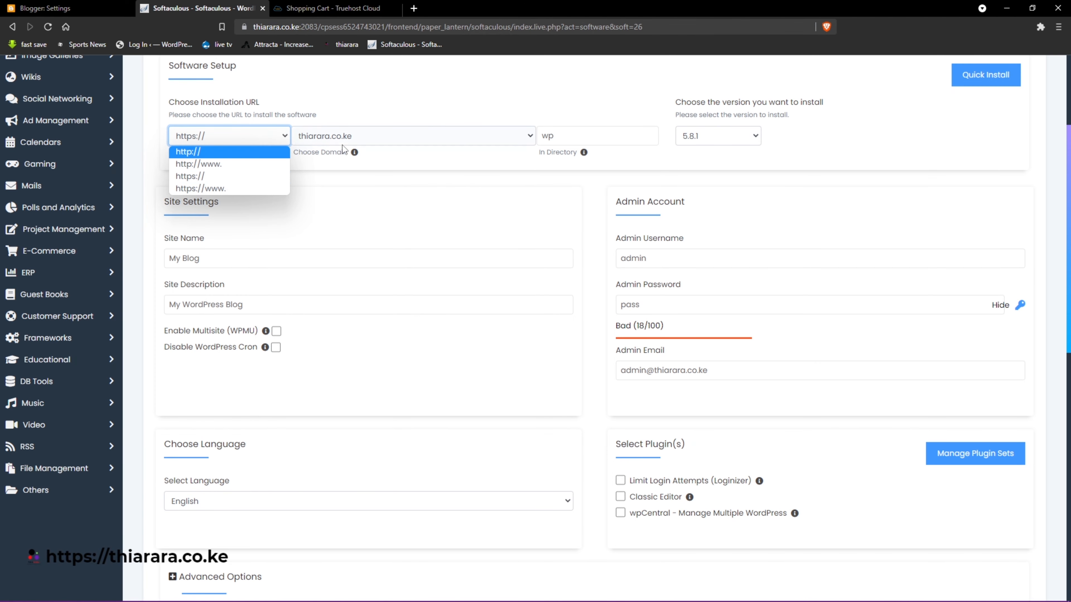
left_click(188, 181)
left_click(359, 139)
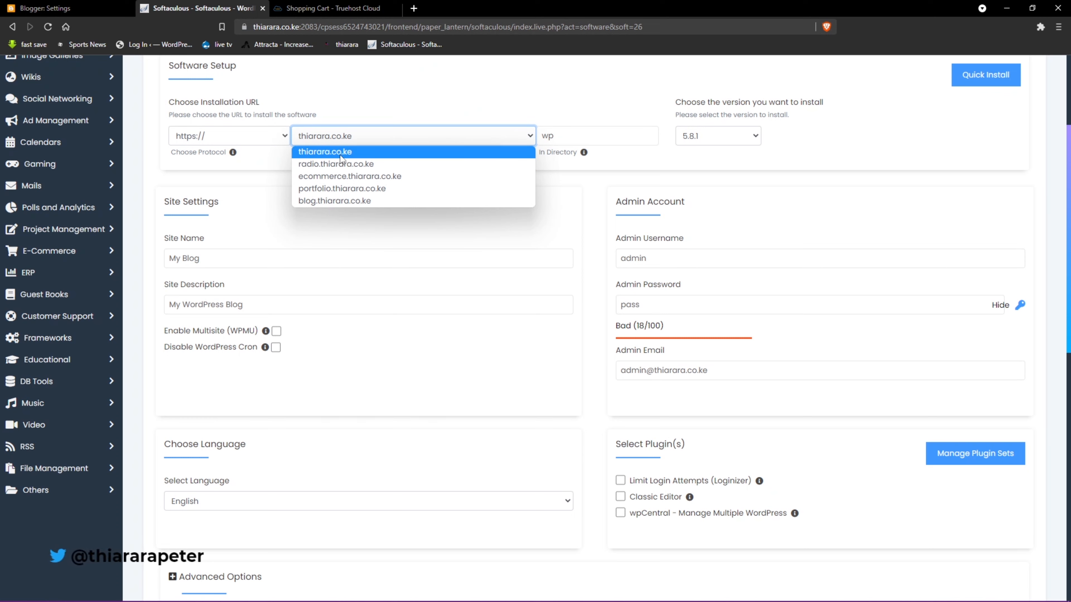
left_click(329, 201)
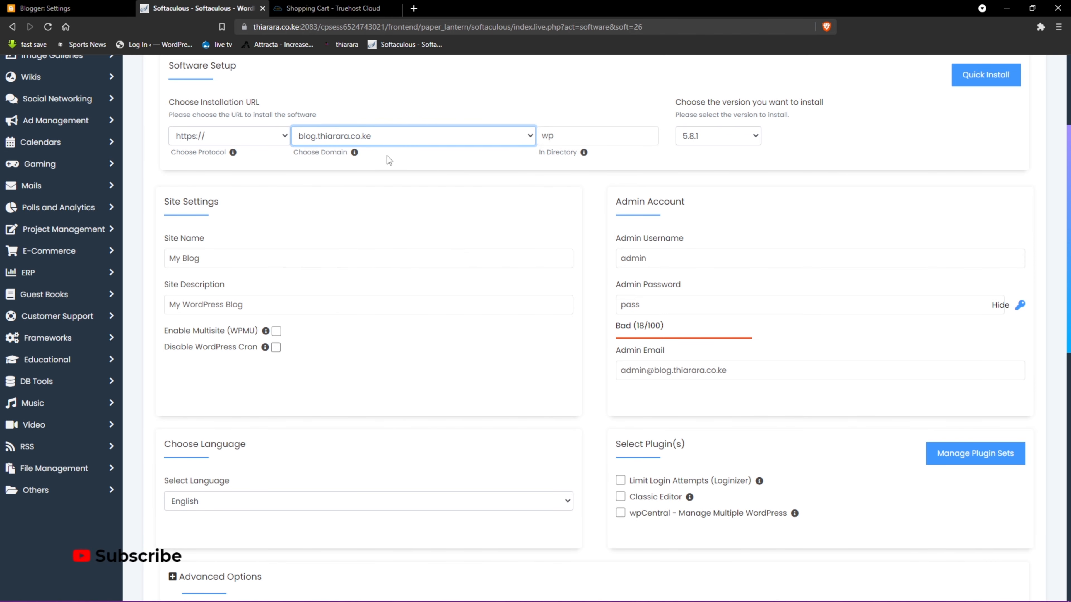
key("Tab")
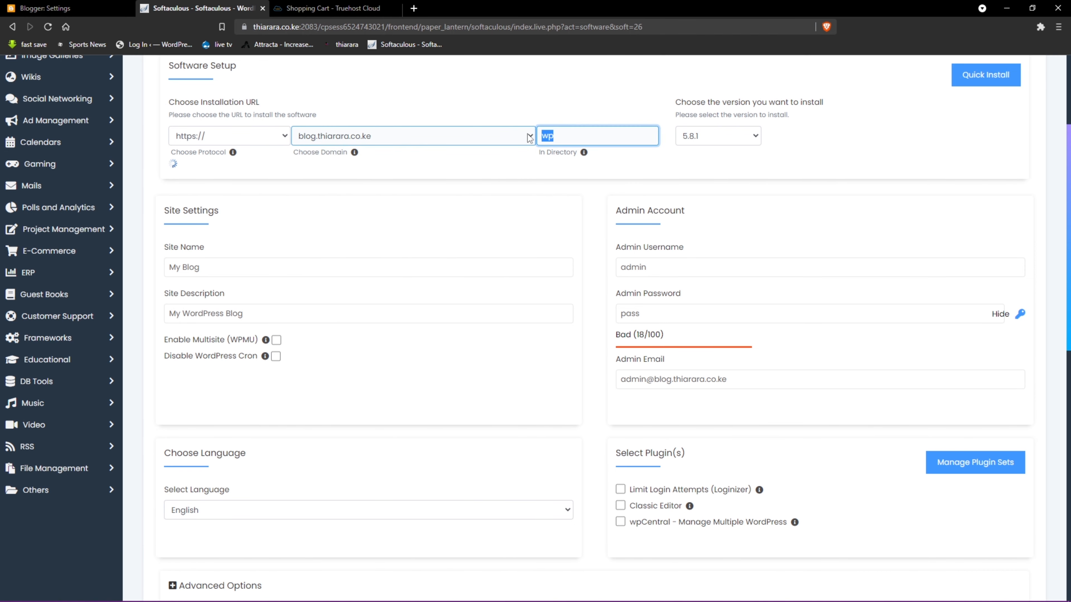
key("BackSpace")
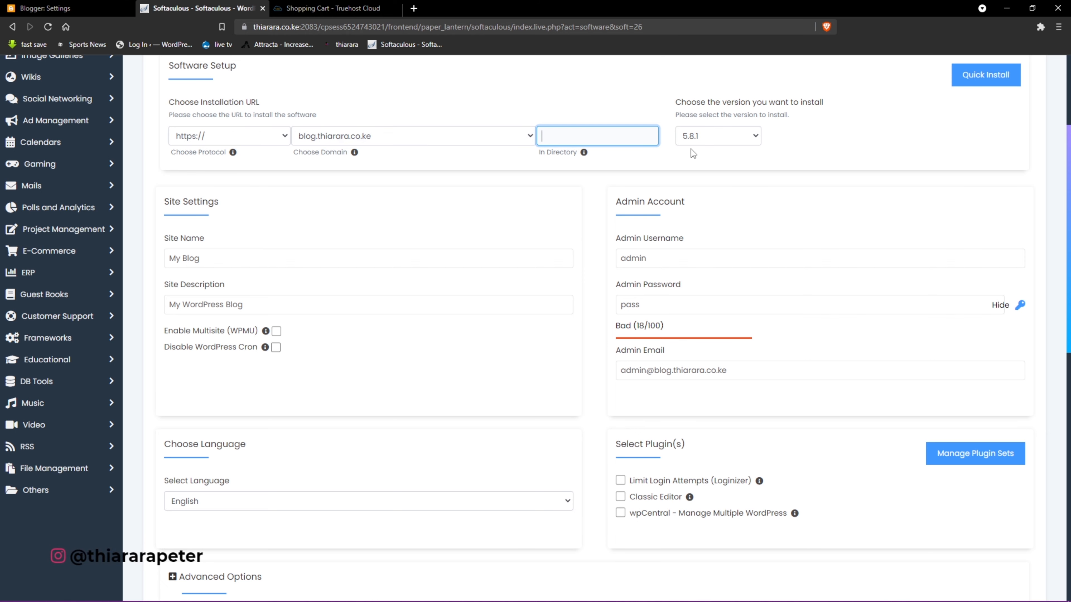
left_click(700, 140)
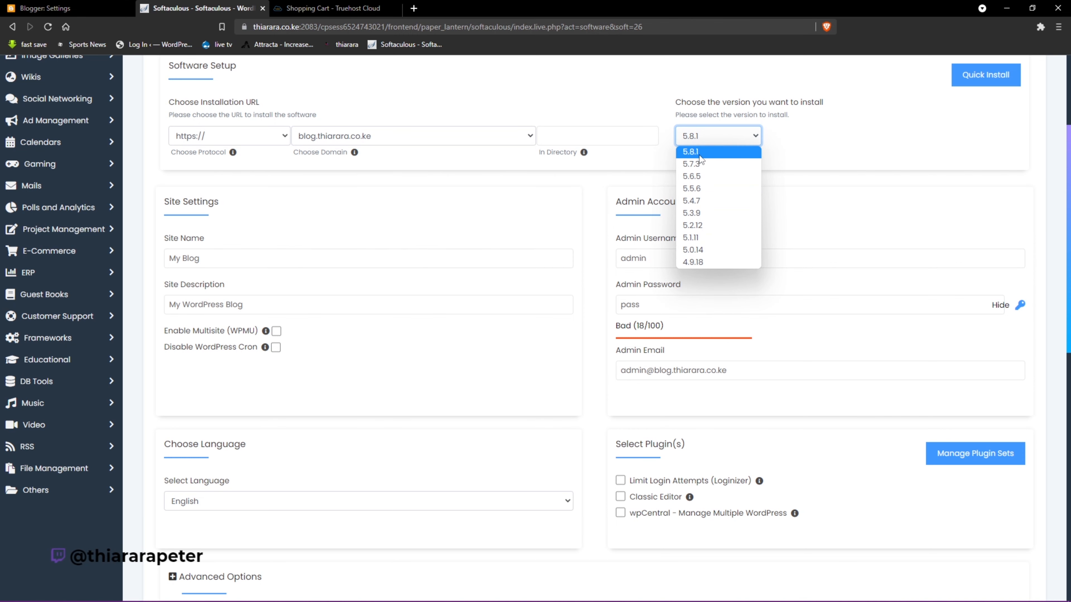
left_click(454, 180)
- Replace the default admin password with a new one and start the installation
left_click_drag(218, 266, 142, 255)
left_click_drag(203, 304, 238, 313)
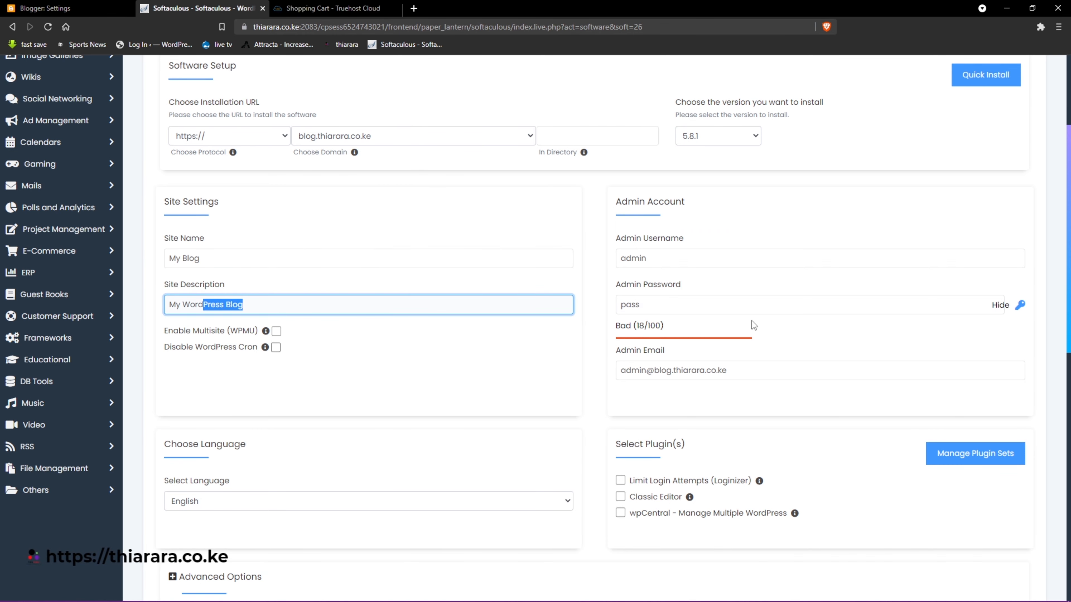
double_click(633, 258)
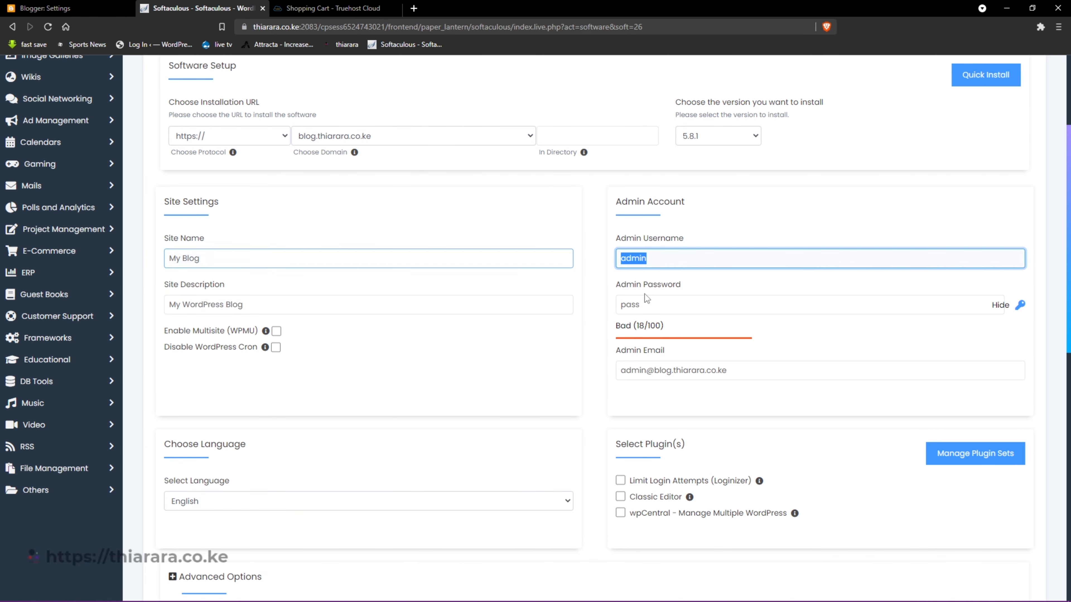
double_click(644, 305)
left_click(1000, 306)
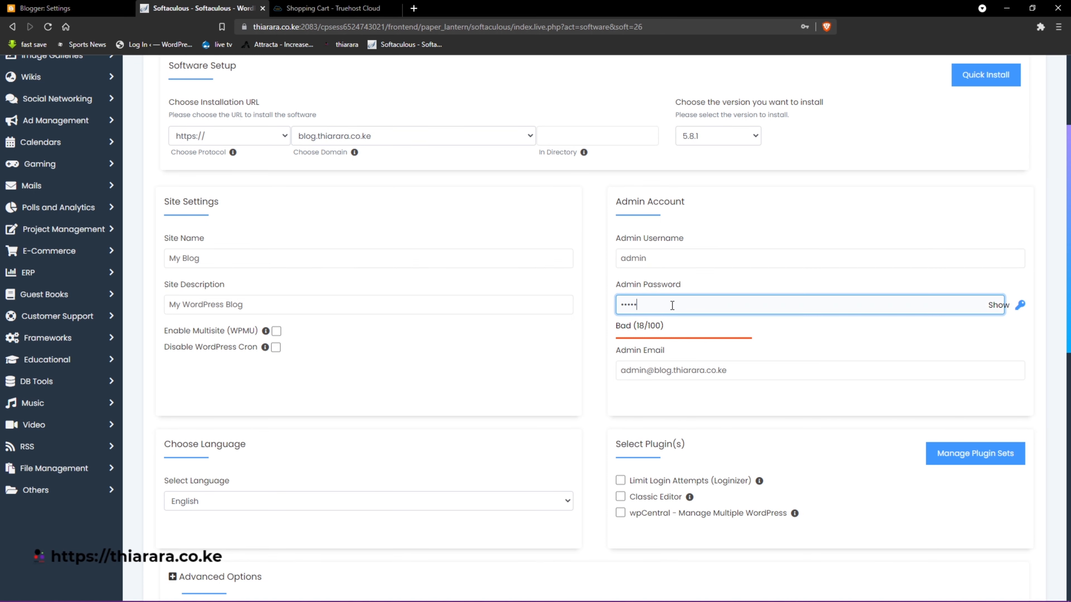
scroll(648, 361, "down", 5)
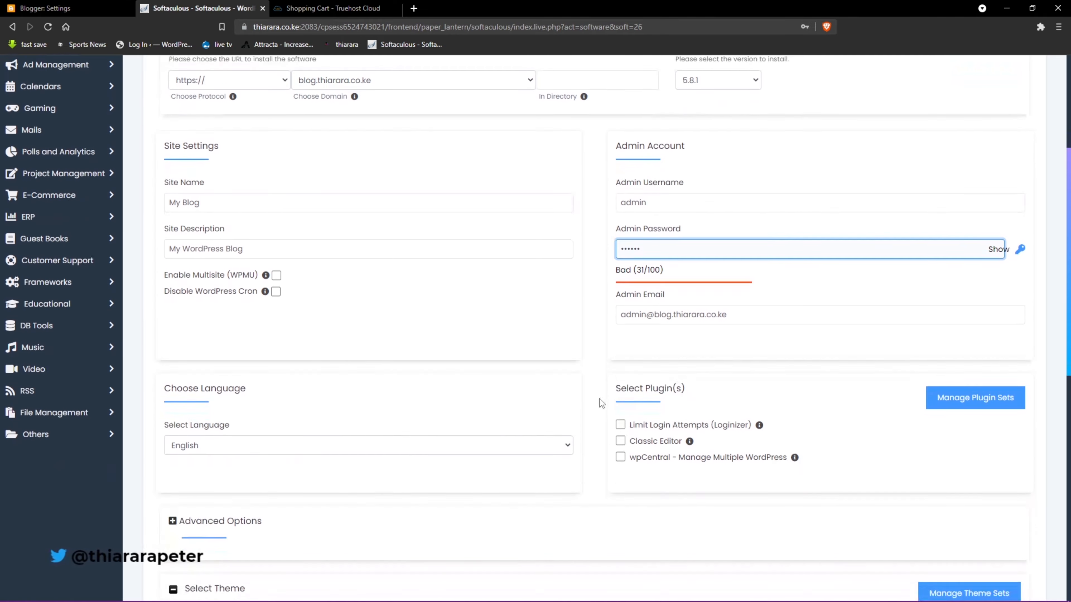
left_click_drag(738, 153, 671, 151)
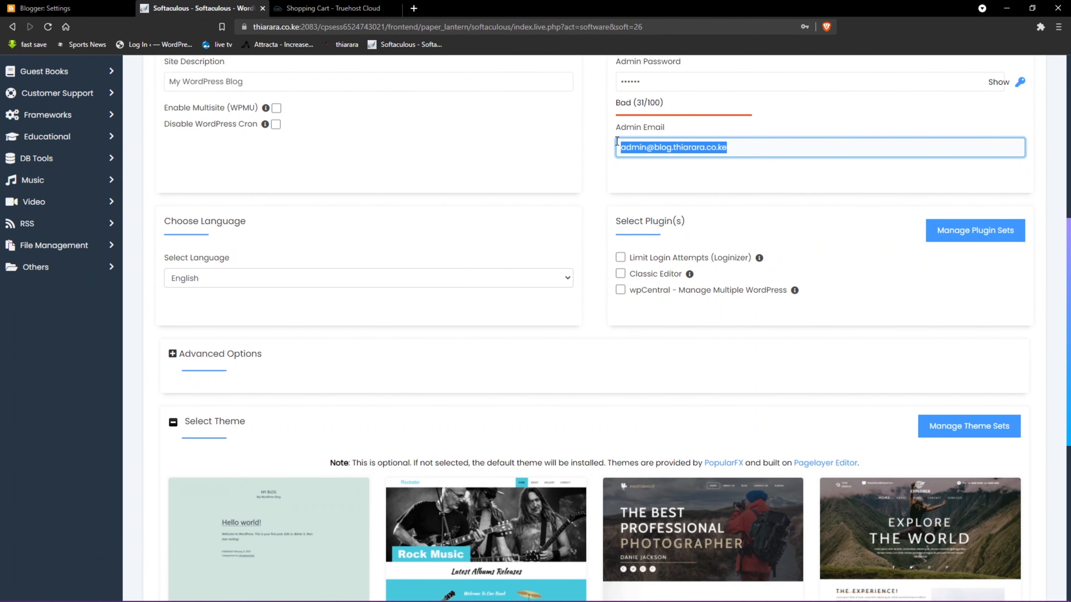
scroll(557, 296, "down", 3)
scroll(557, 294, "down", 5)
left_click(586, 450)
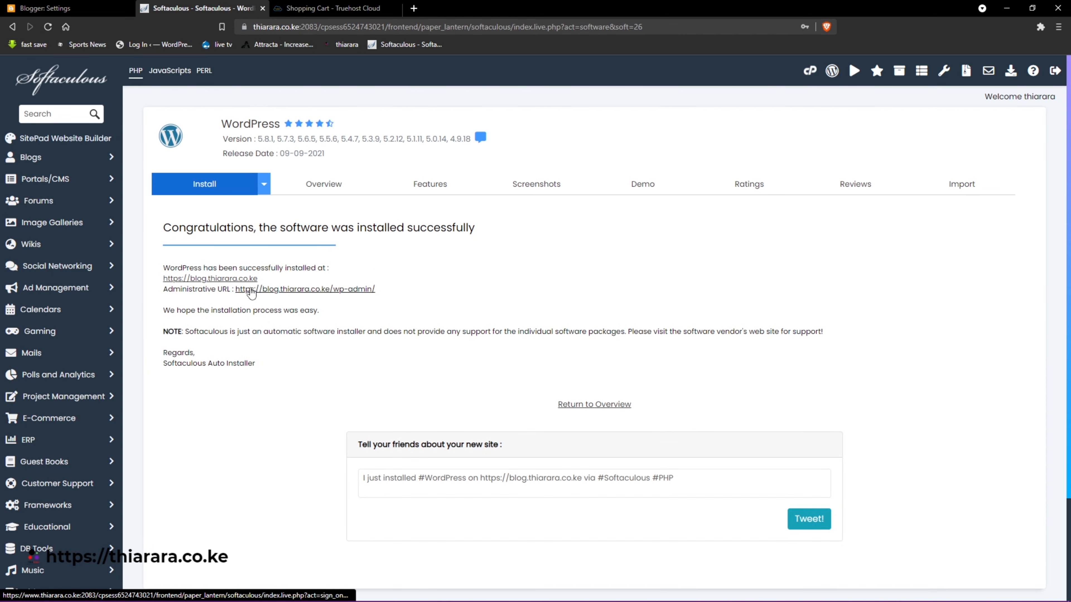
- View the new blog's Hello world page, then open the site's wp-admin link from the success page
left_click(232, 279)
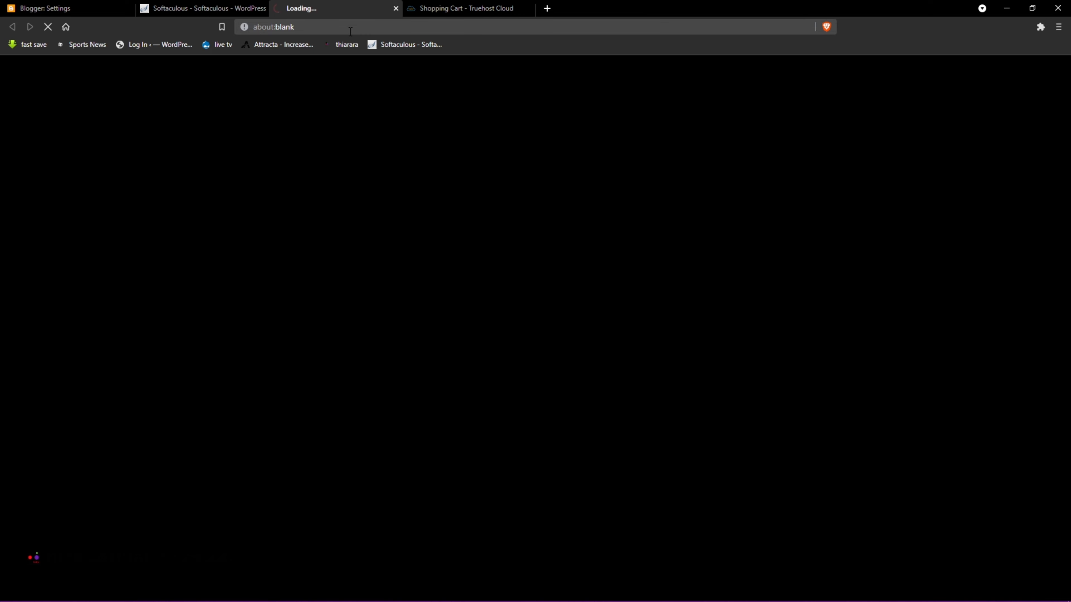
left_click(529, 8)
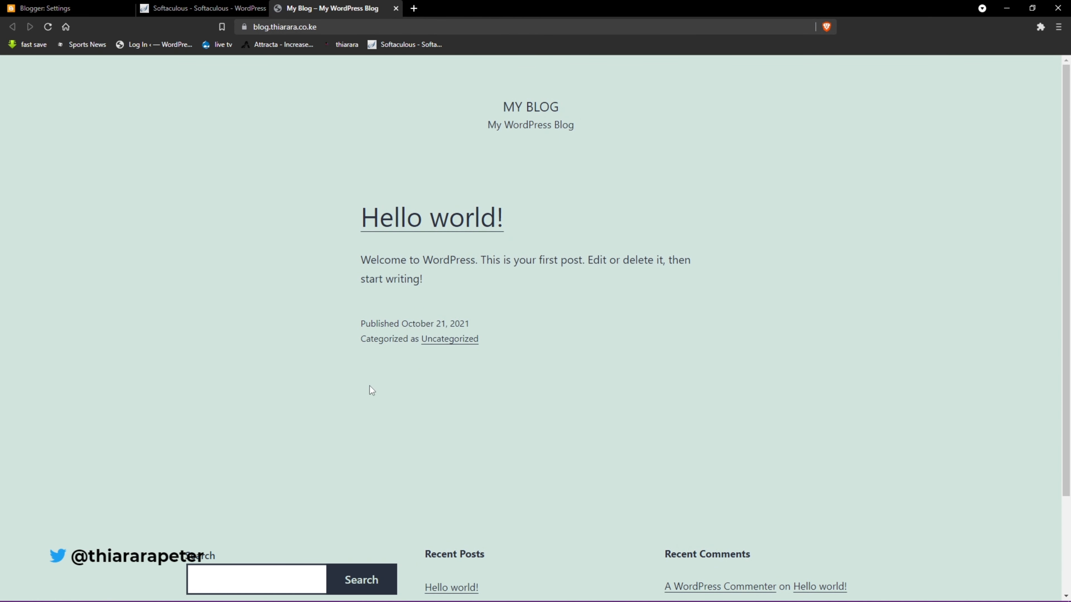
scroll(530, 381, "down", 3)
scroll(561, 380, "up", 3)
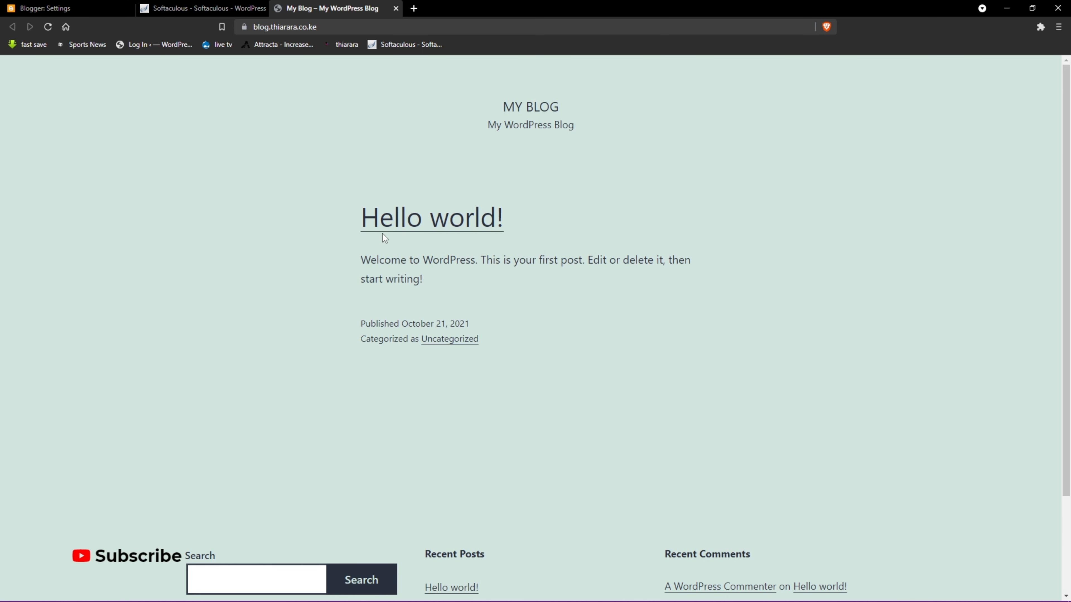
left_click(207, 5)
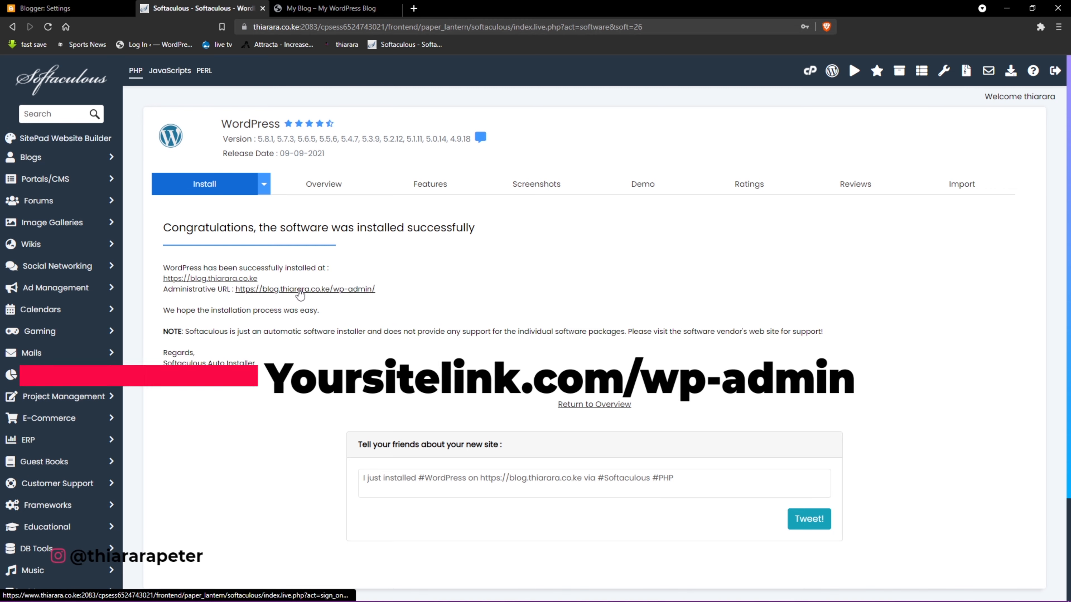
left_click(336, 293)
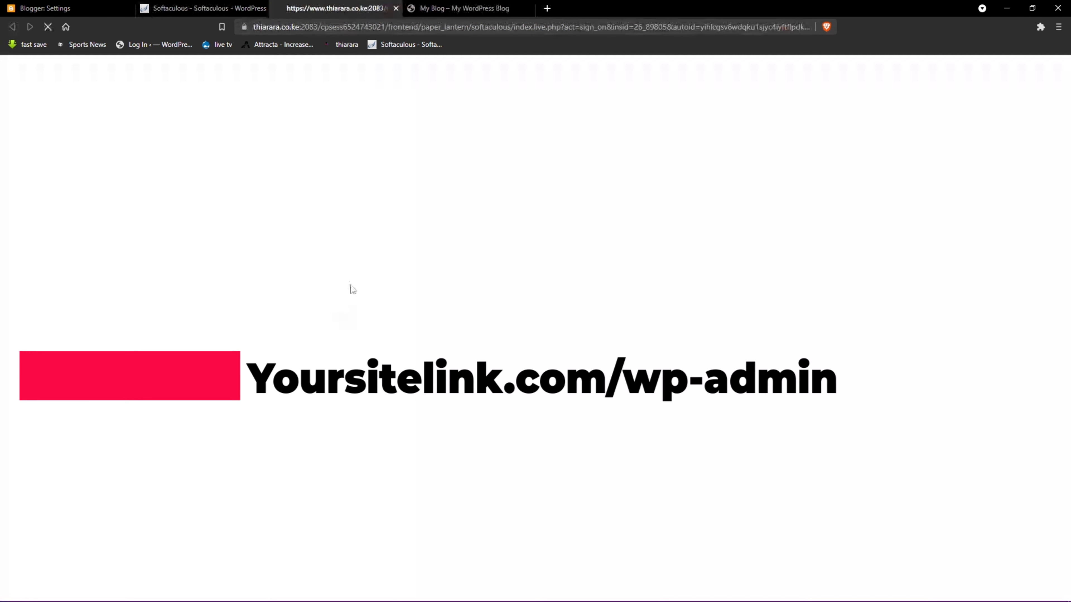
- Hide all six dashboard boxes: Welcome, Events and News, Quick Draft, Activity, At a Glance, Site Health
left_click(455, 8)
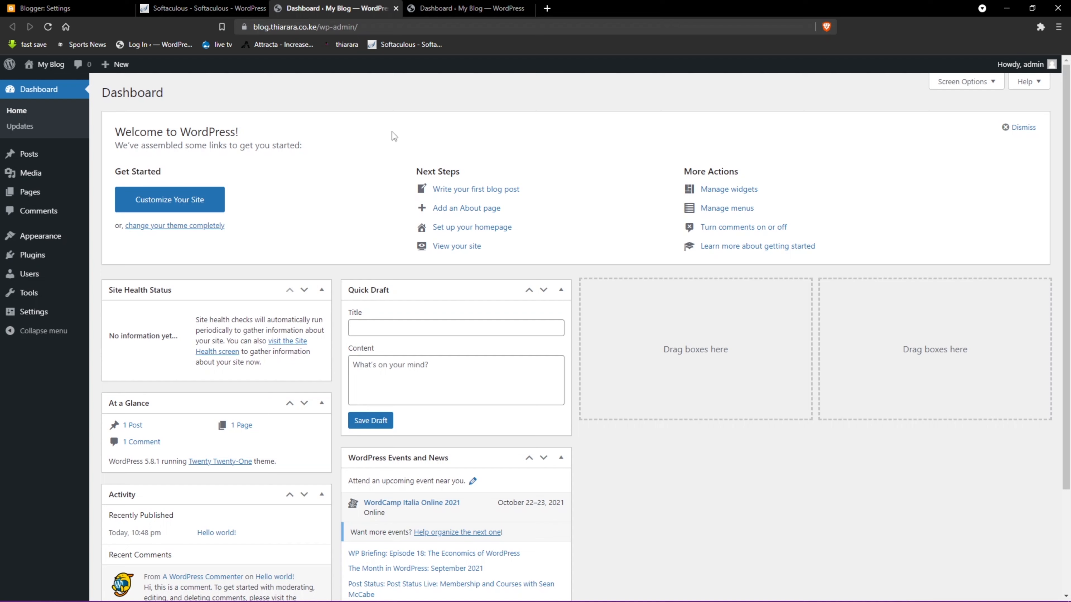
scroll(494, 505, "down", 2)
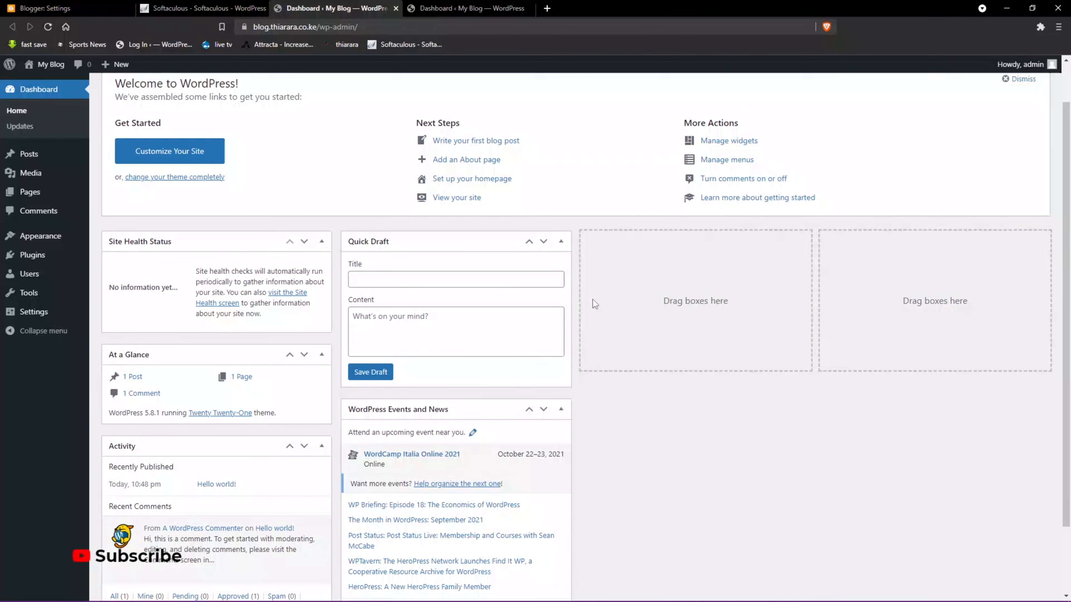
scroll(592, 299, "up", 2)
left_click(965, 82)
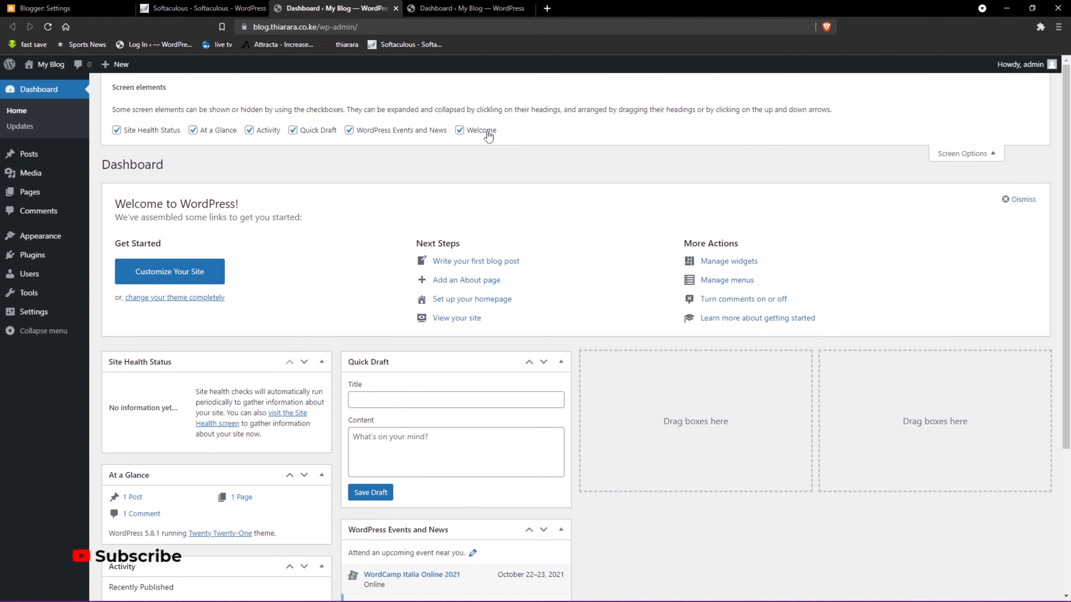
left_click(460, 130)
left_click(350, 130)
left_click(293, 131)
left_click(250, 130)
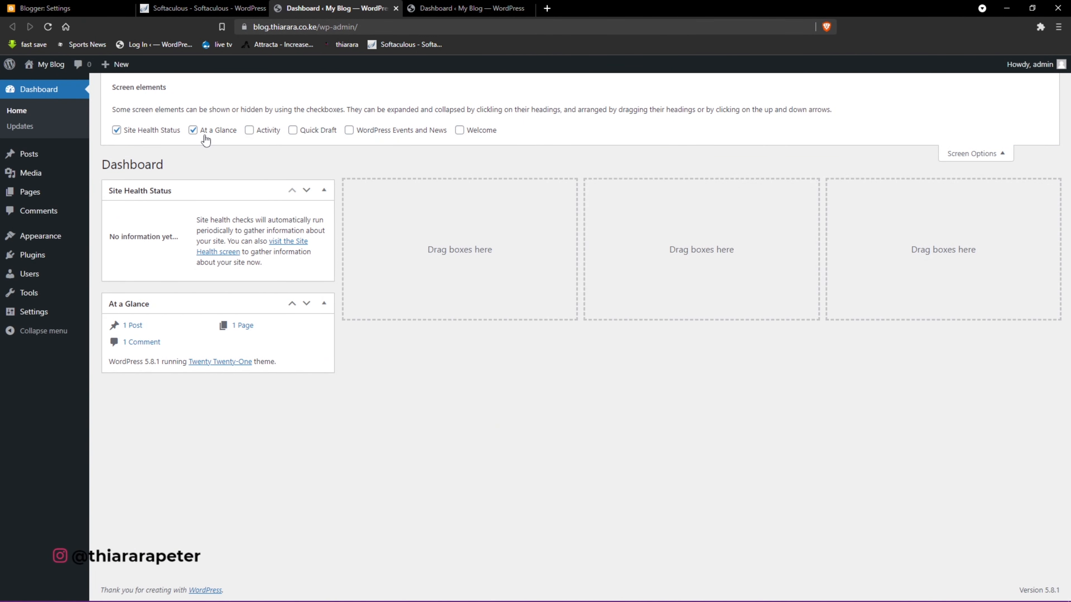
left_click(193, 131)
left_click(147, 131)
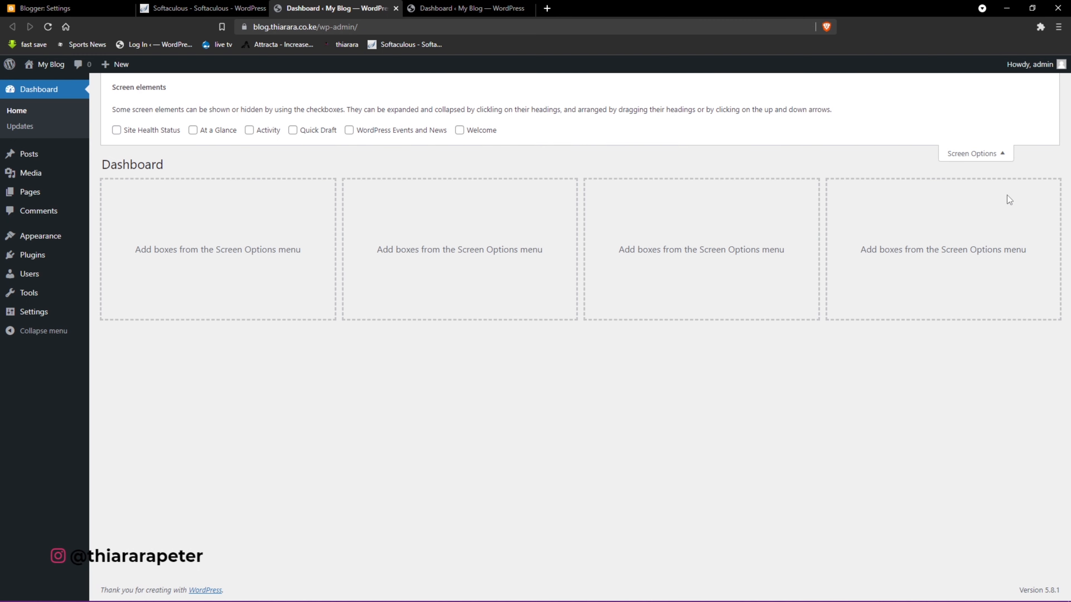
left_click(991, 155)
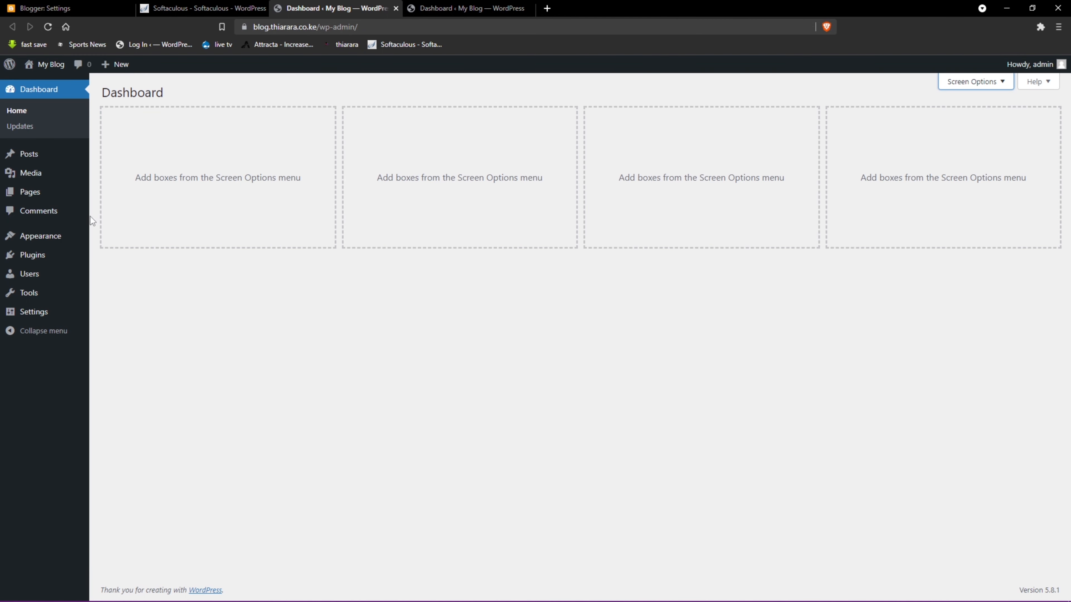
- Go to Tools > Import and install the Blogger importer
mouse_move(32, 300)
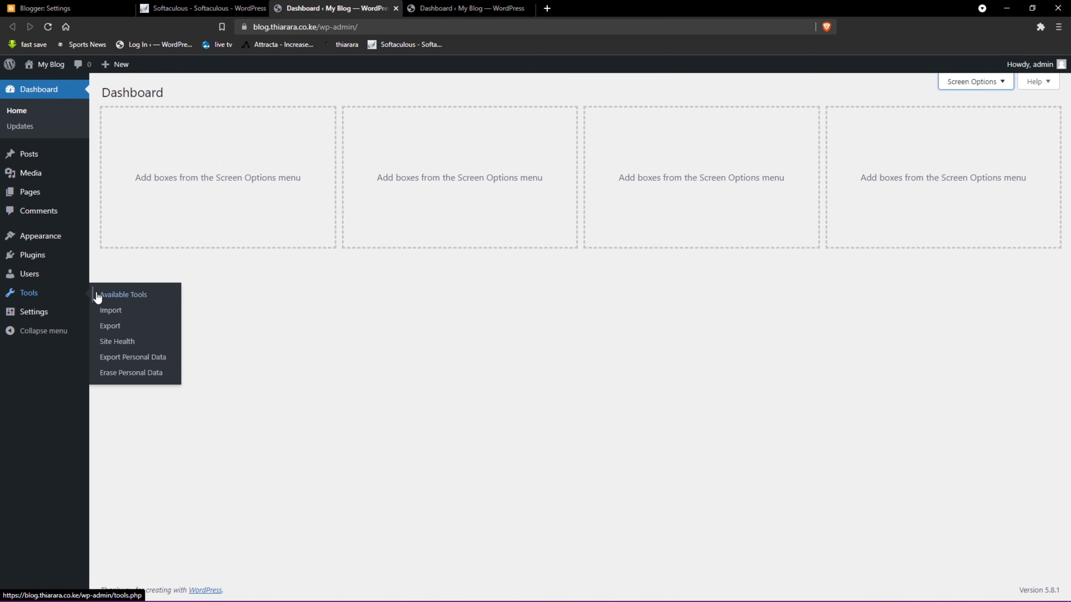
left_click(114, 315)
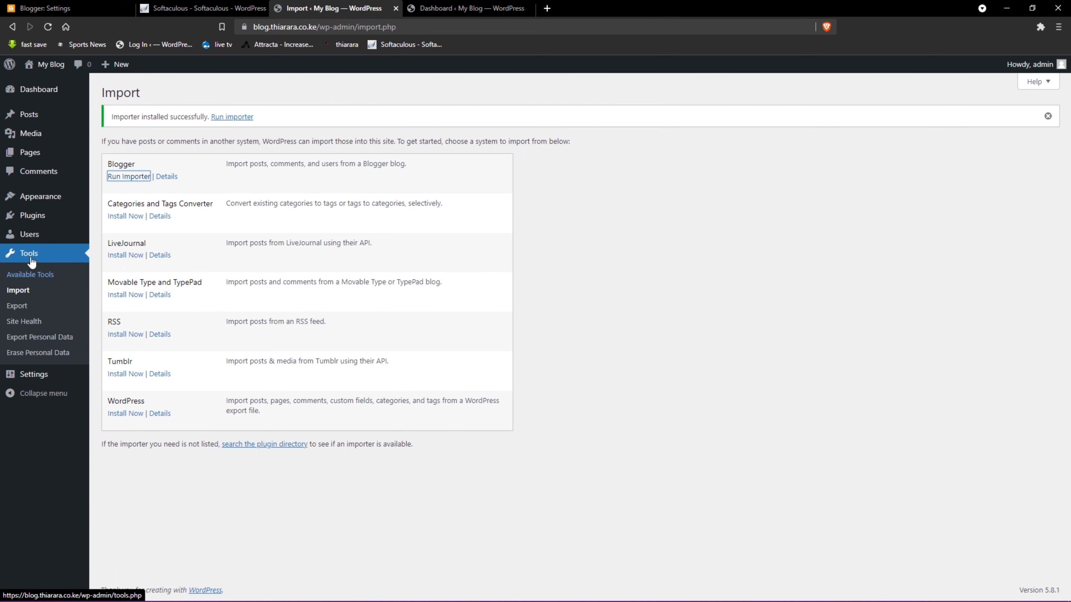
mouse_move(35, 223)
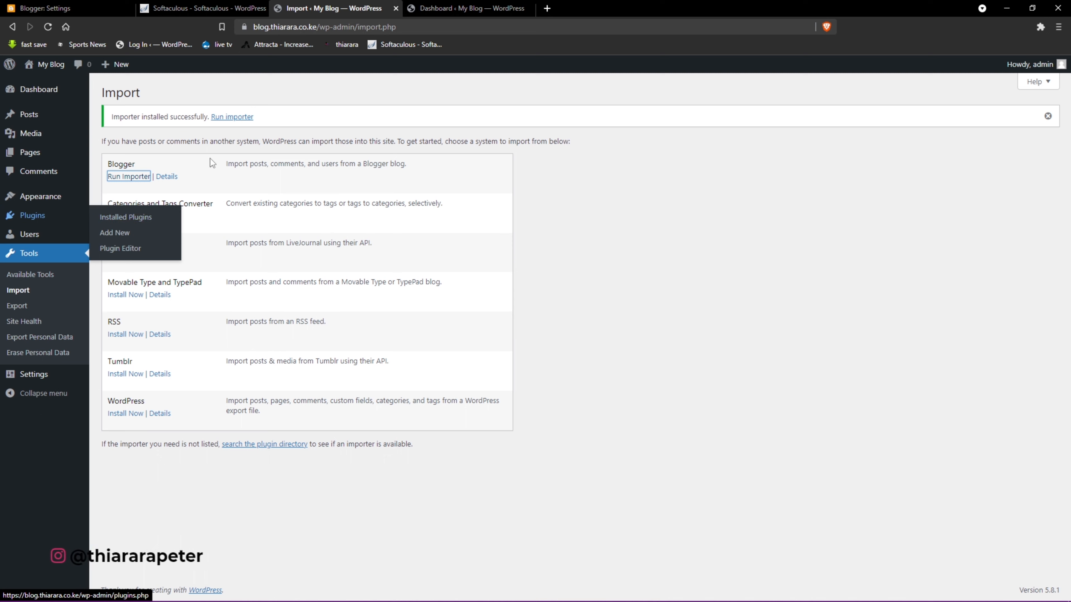
- Delete Akismet Anti-Spam and Hello Dolly, then activate Blogger Importer on the Plugins page
left_click(124, 218)
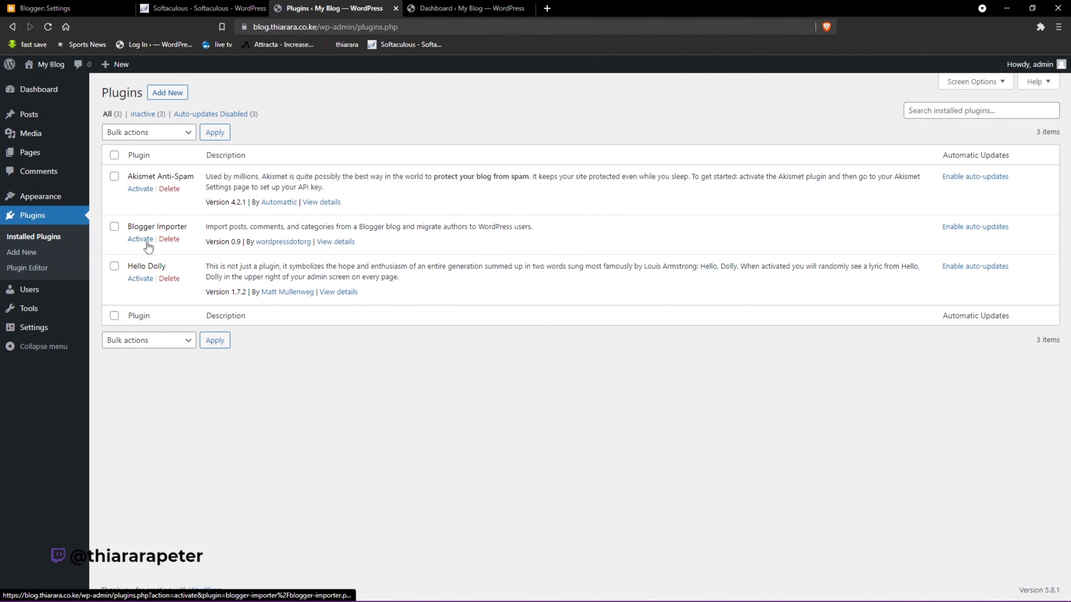
left_click(169, 188)
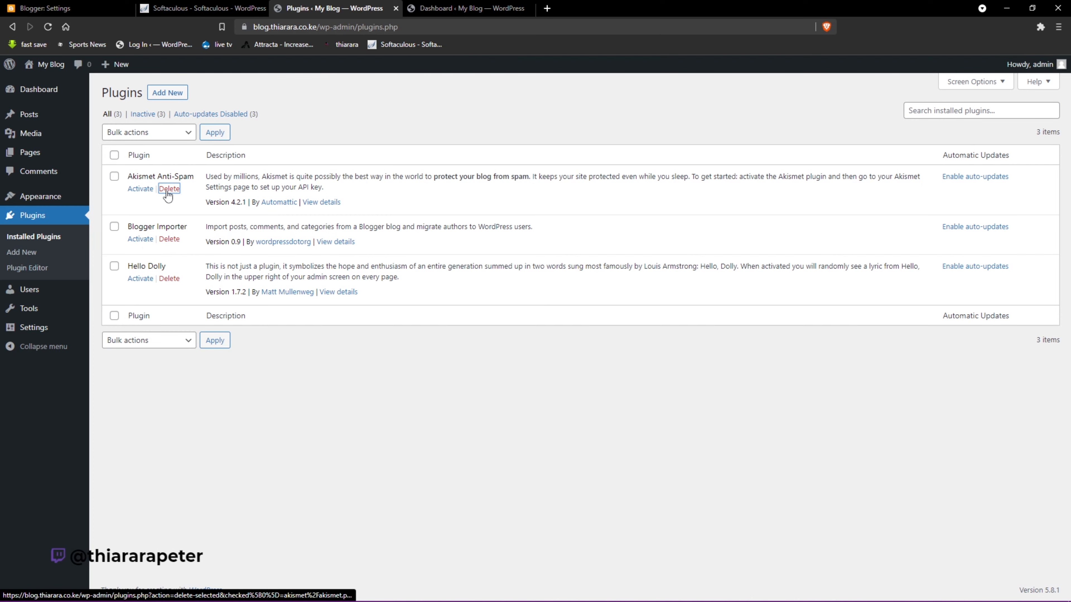
left_click(589, 90)
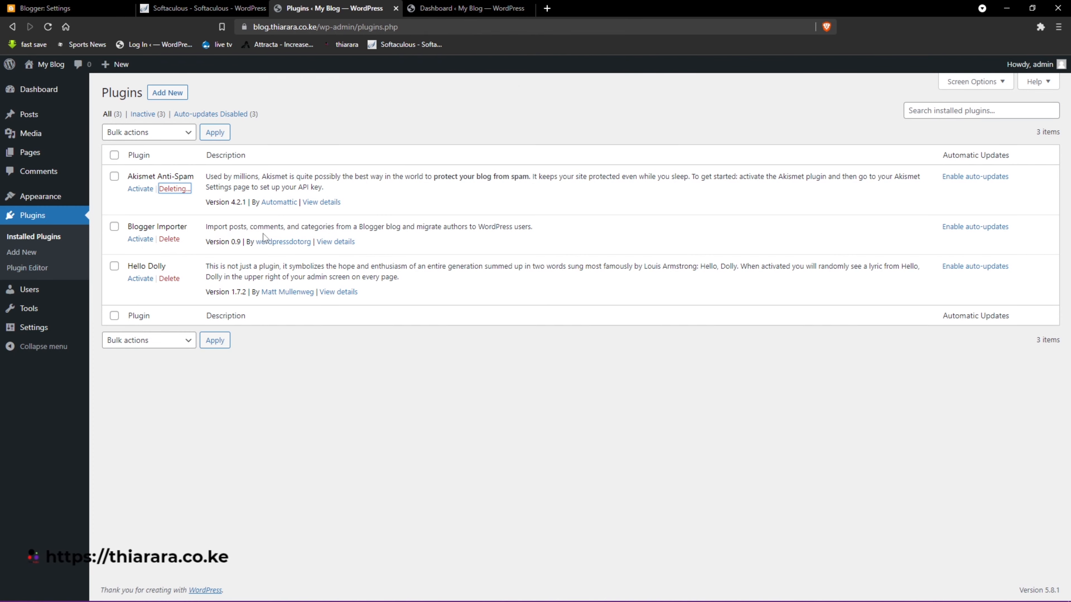
left_click(169, 250)
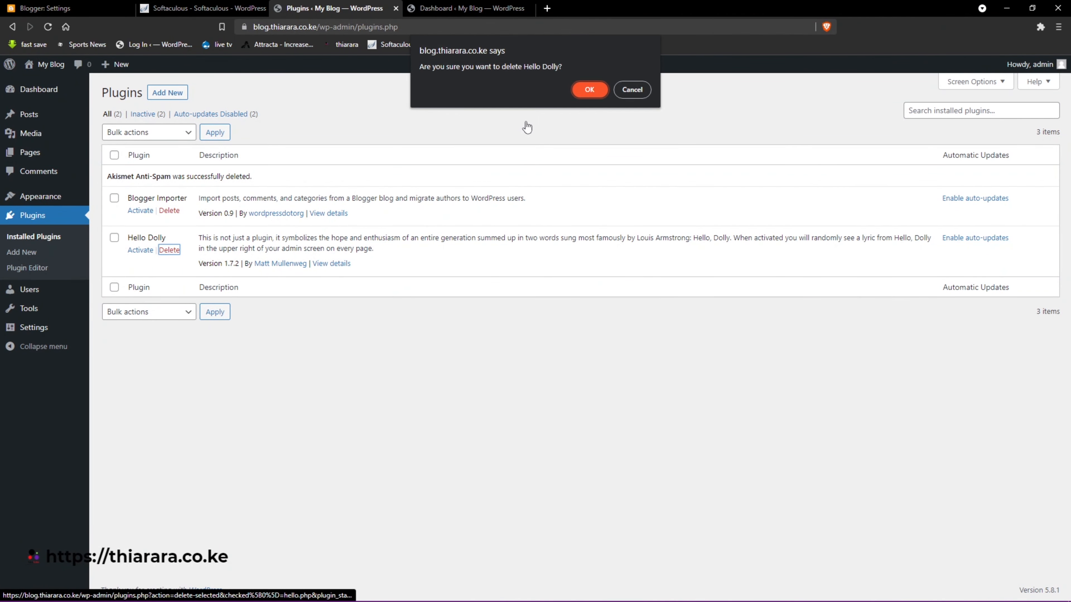
left_click(587, 90)
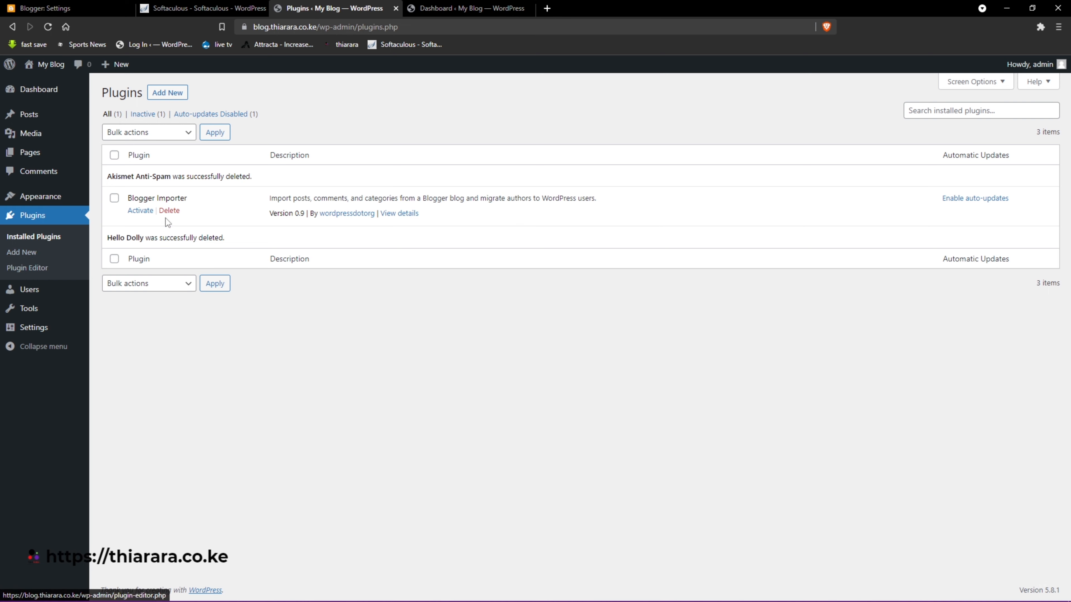
left_click(141, 211)
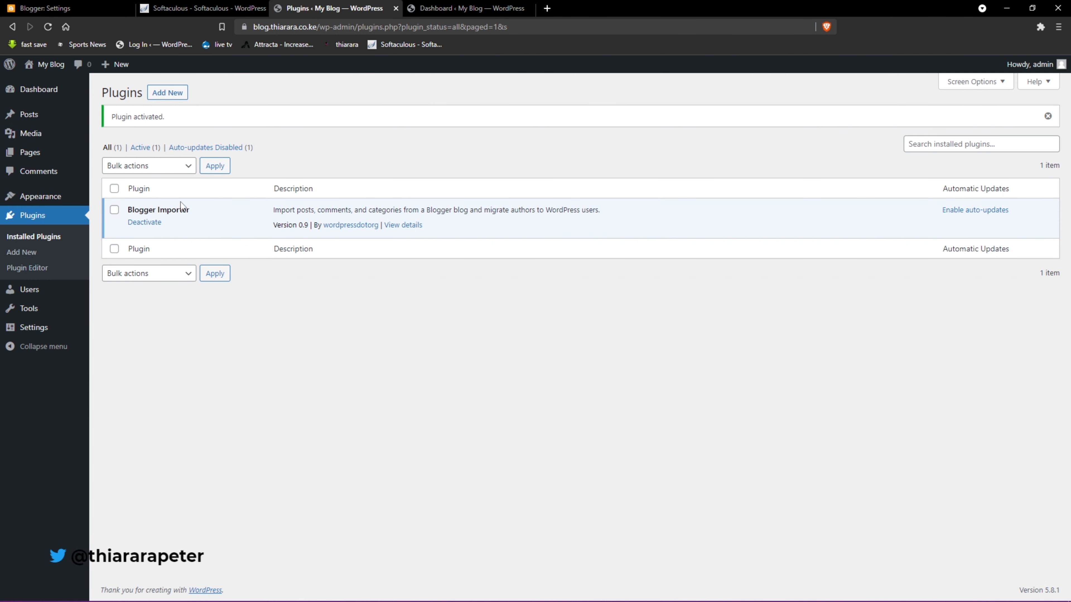
mouse_move(27, 313)
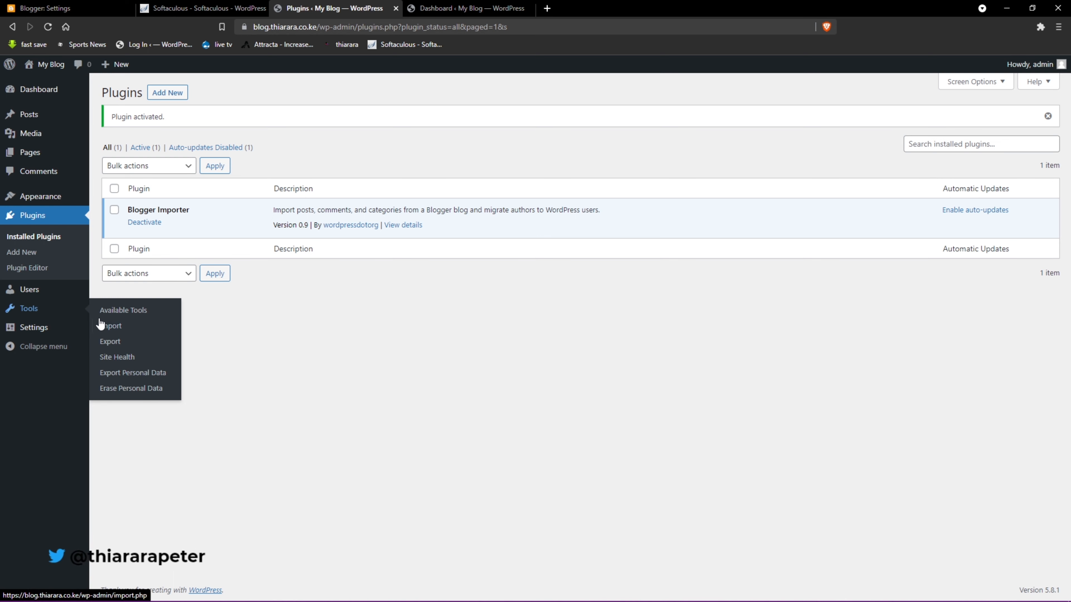
- Run the Blogger importer and note its 2 MB maximum upload size
left_click(114, 327)
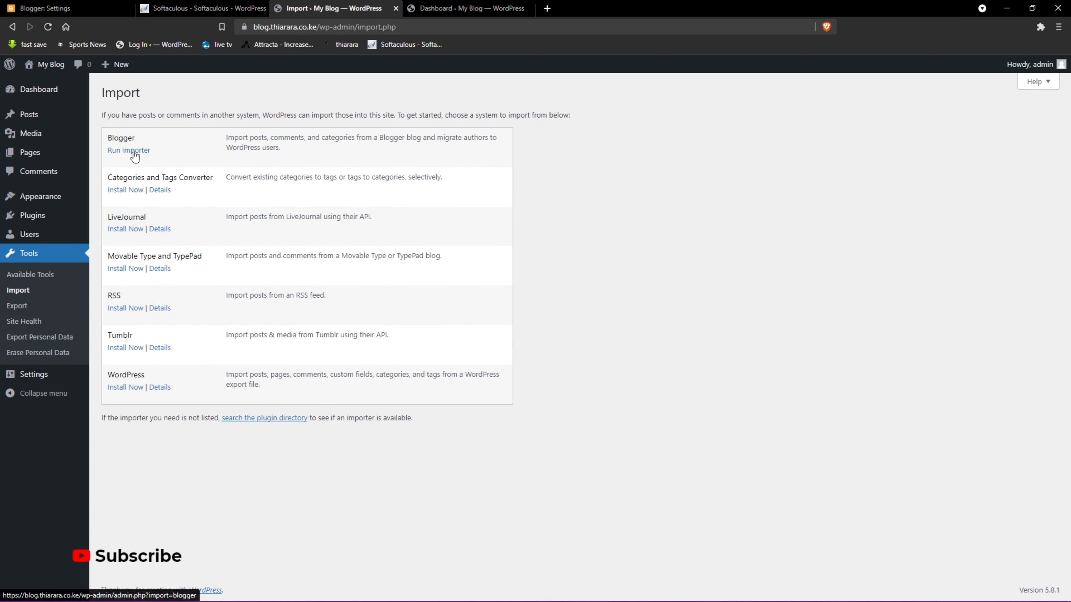
left_click(134, 152)
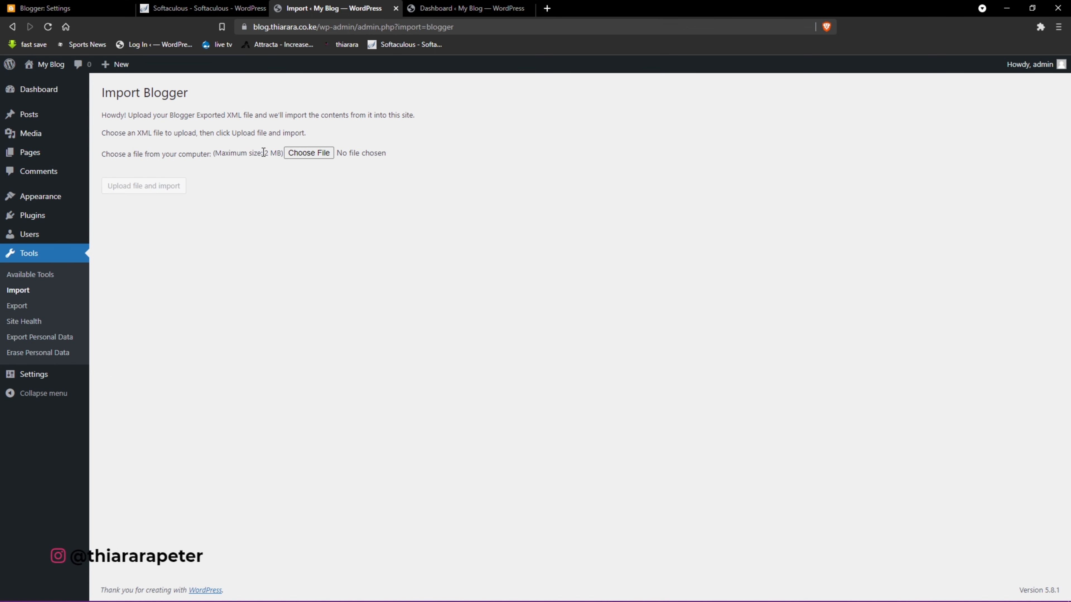
left_click_drag(263, 152, 277, 152)
mouse_move(31, 223)
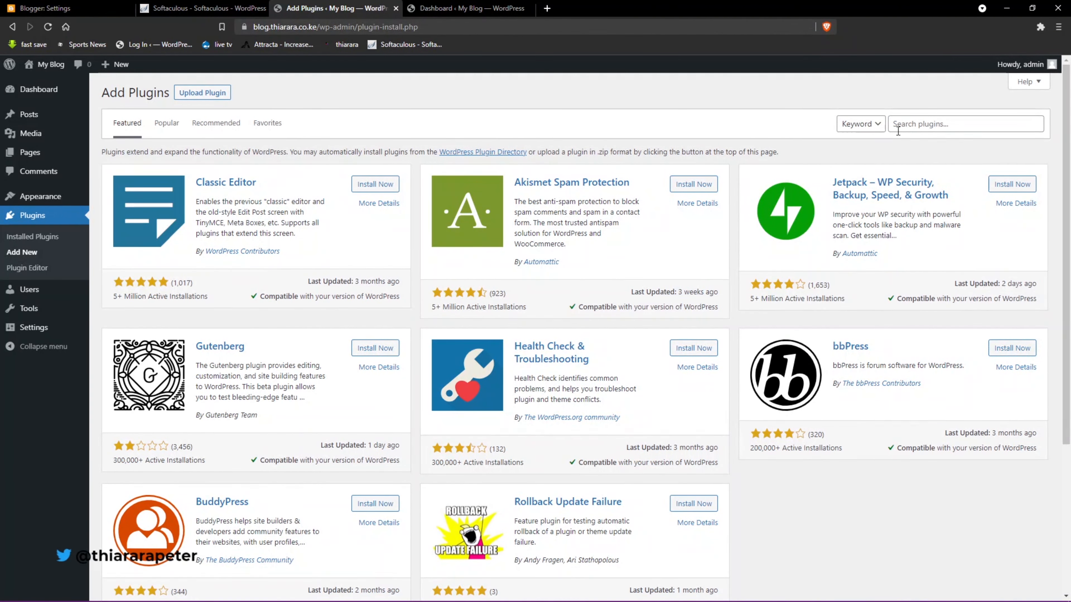
- Search plugins for 'max', then install and activate Increase Maximum Upload File Size
left_click(915, 126)
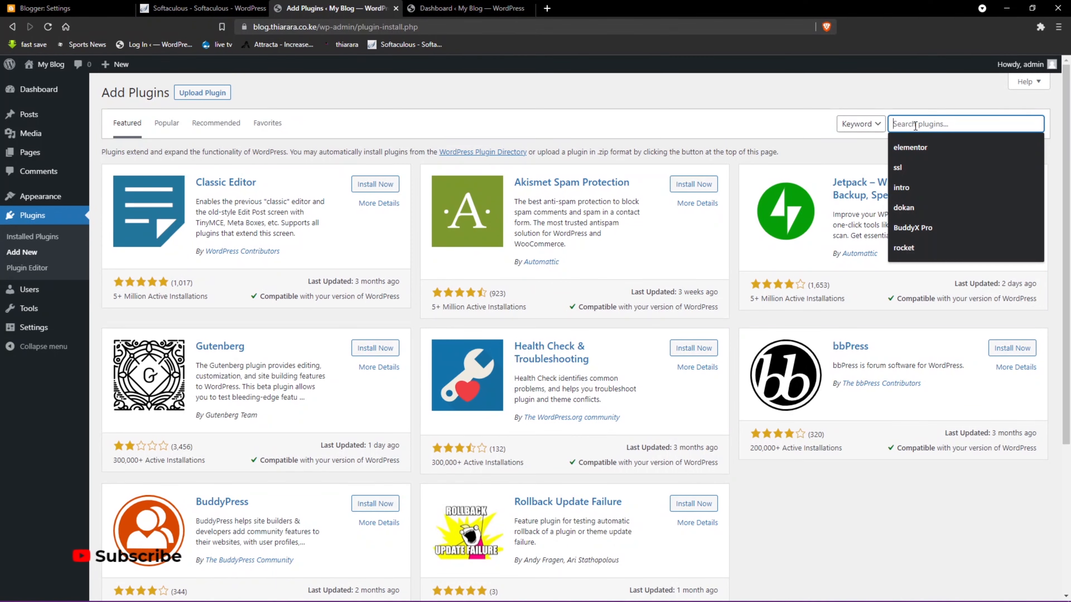
type("max upload")
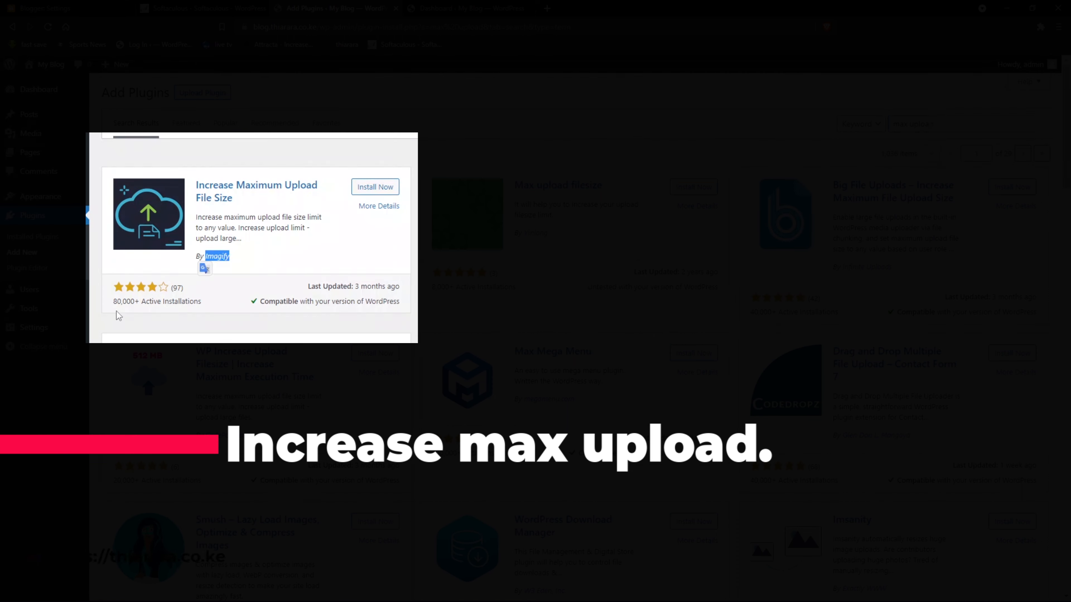
left_click_drag(113, 306, 137, 303)
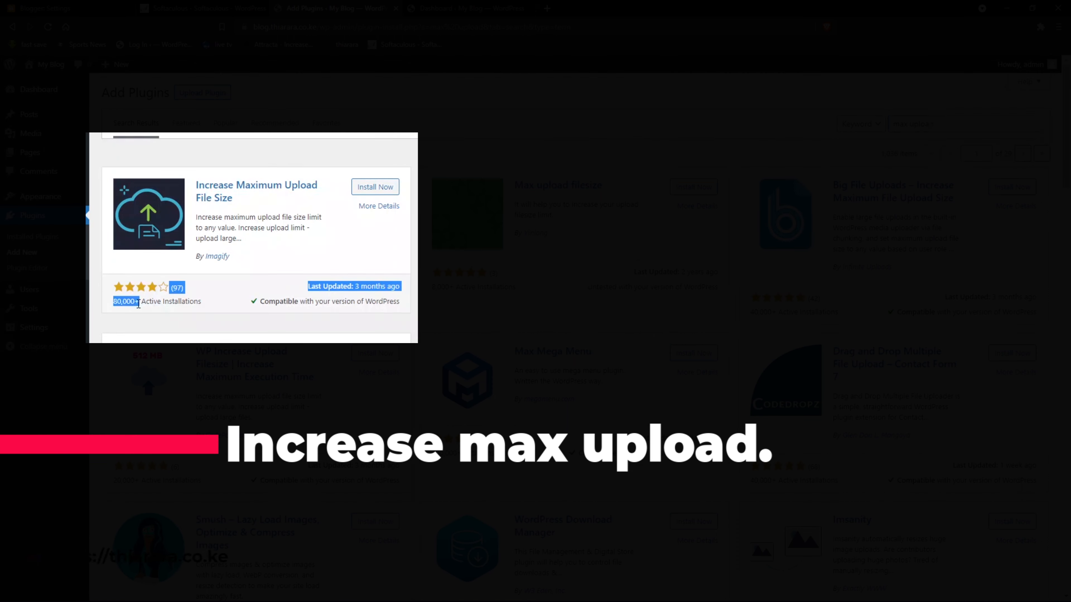
left_click(375, 189)
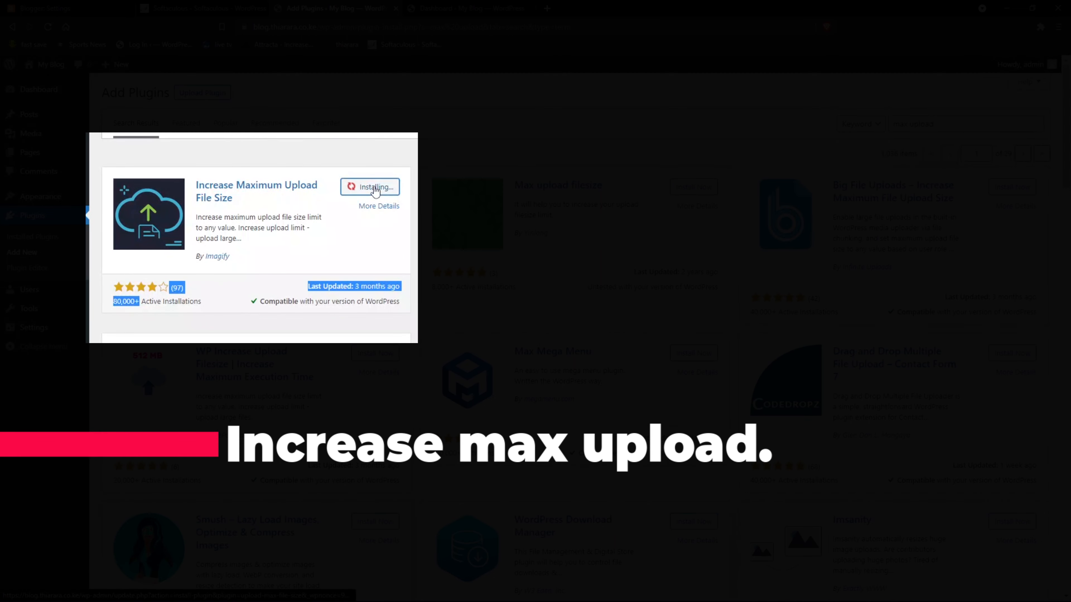
left_click(373, 192)
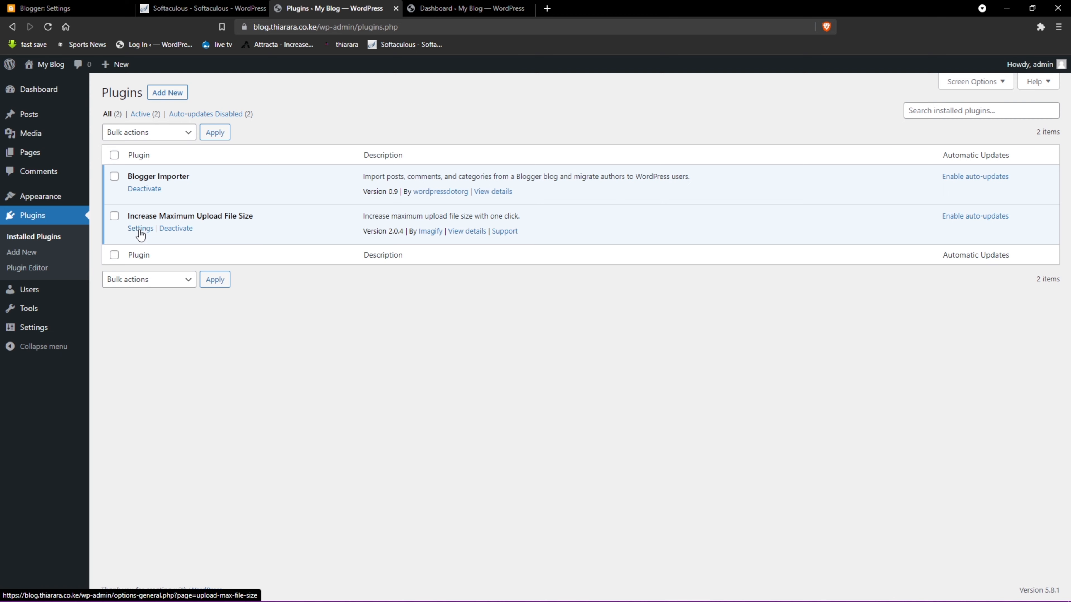
- Set the plugin's maximum upload file size to 1GB and save it
left_click(140, 228)
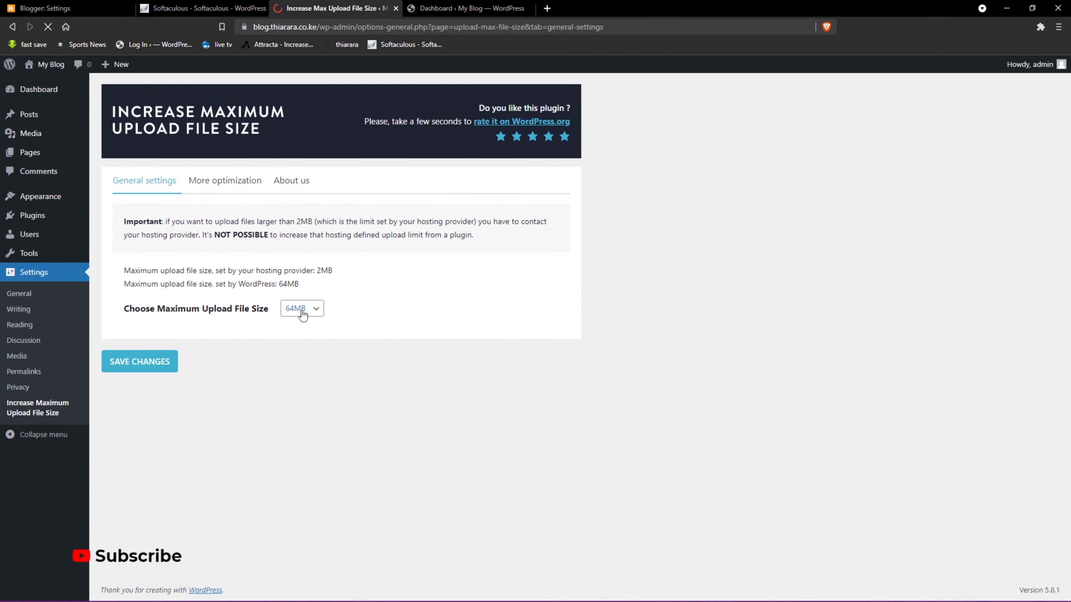
left_click(317, 312)
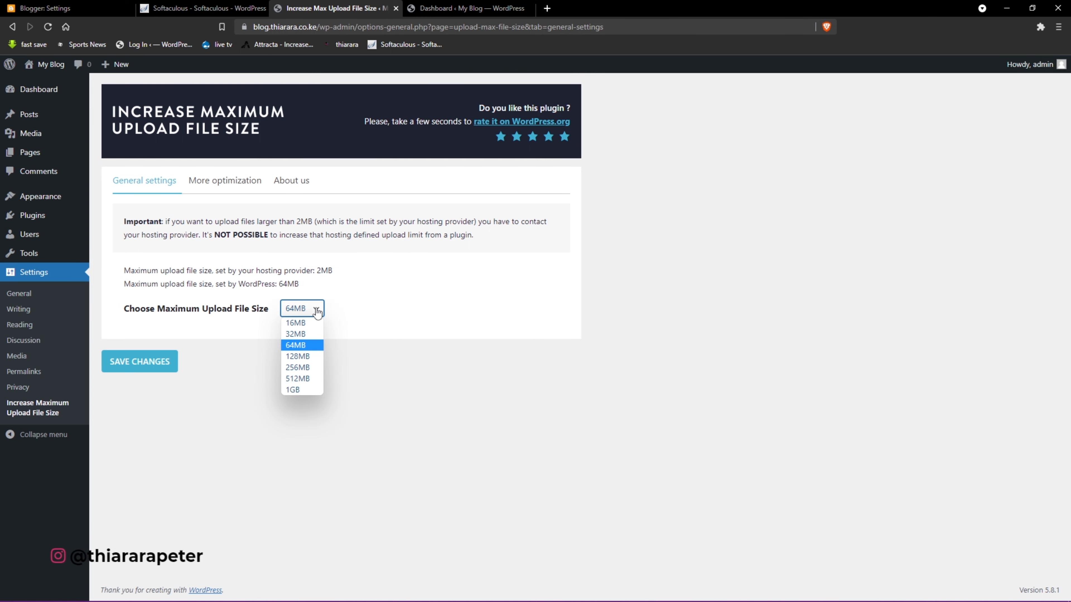
left_click(297, 390)
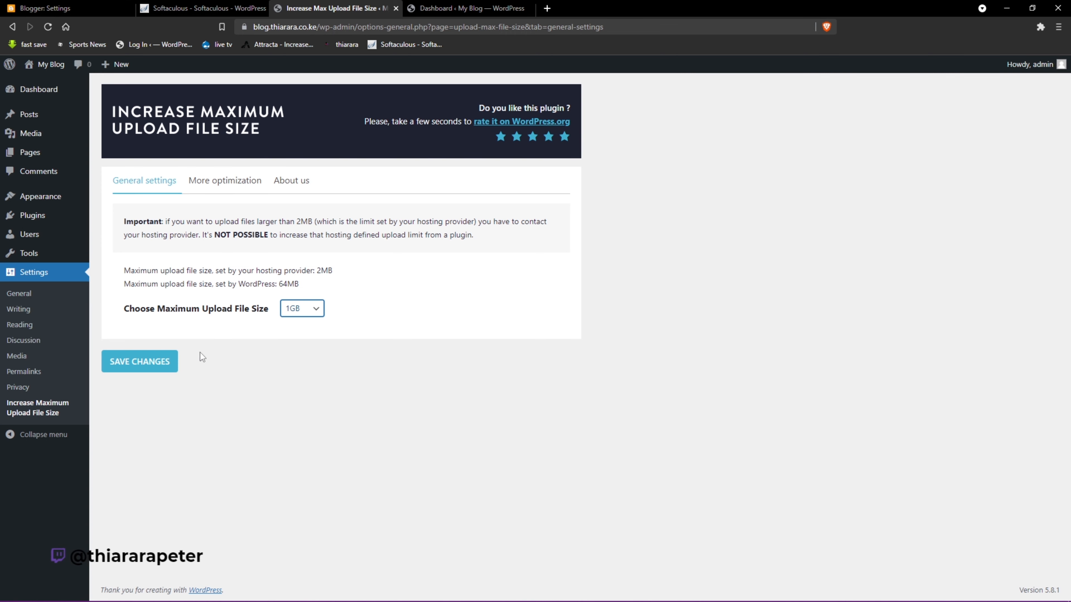
left_click(160, 362)
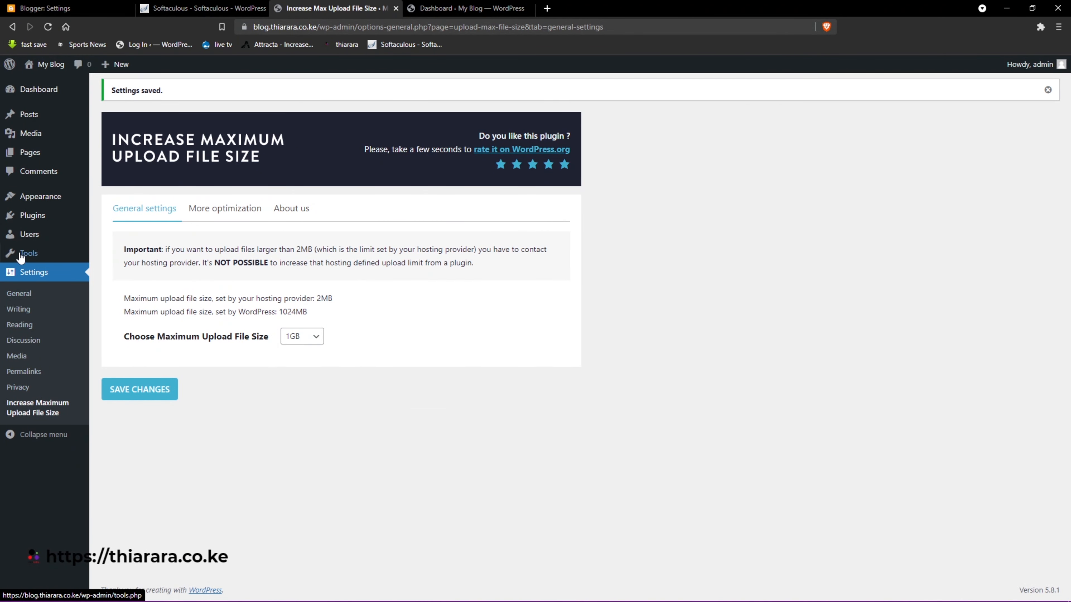
- Choose blog-10-21-2021 from Downloads > kamic in the Blogger importer and upload it
mouse_move(34, 253)
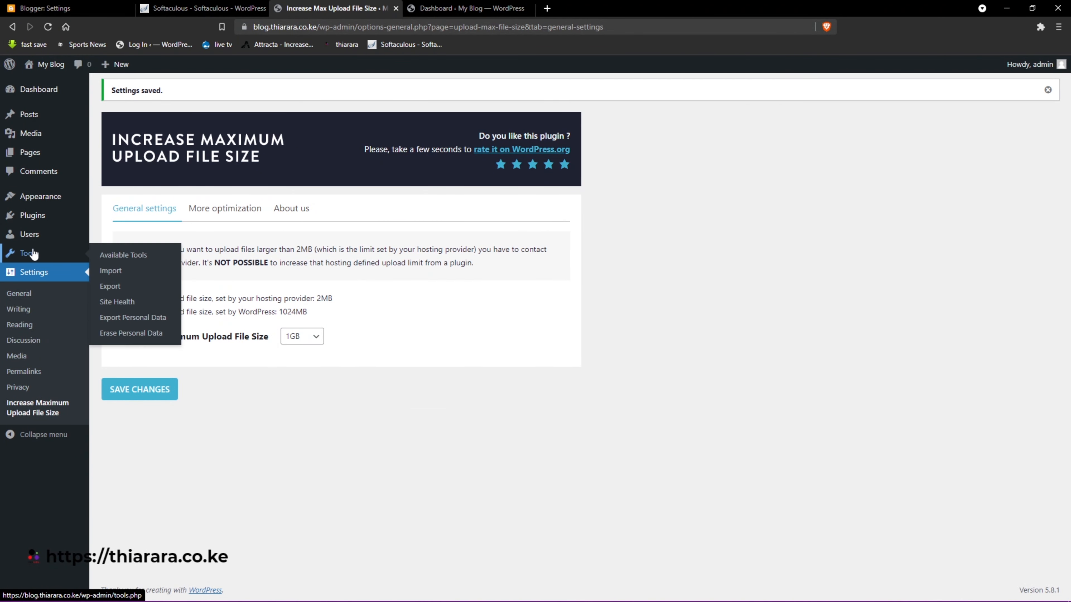
left_click(112, 272)
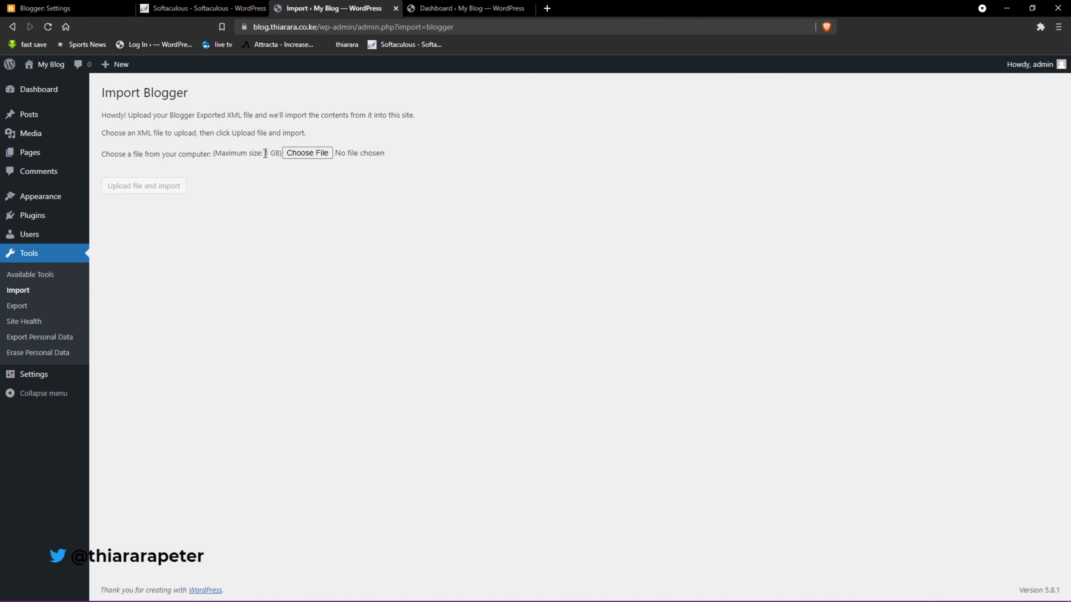
left_click_drag(275, 153, 279, 156)
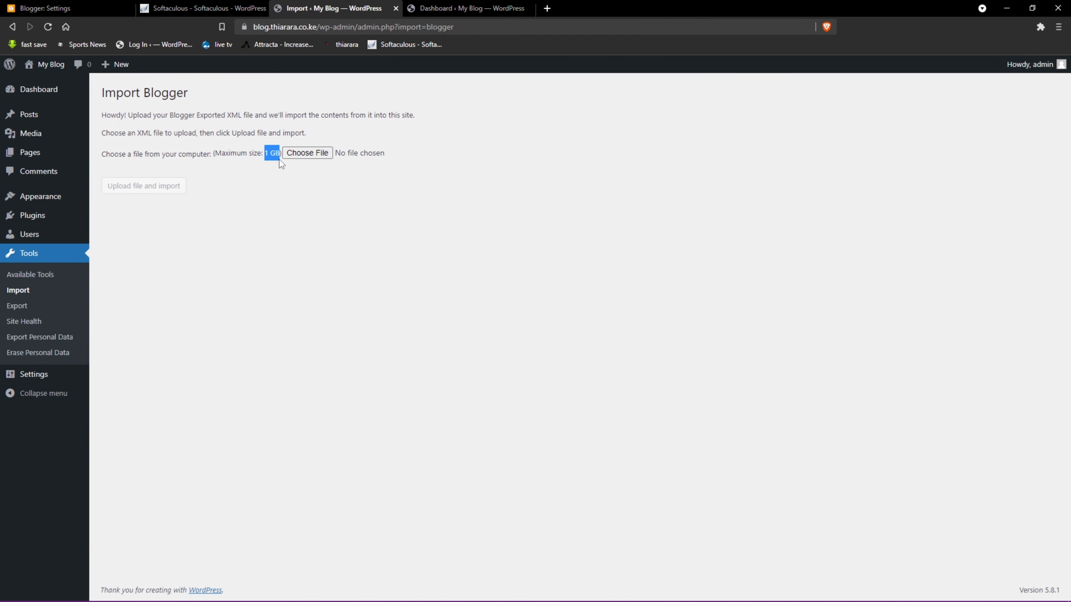
left_click(307, 153)
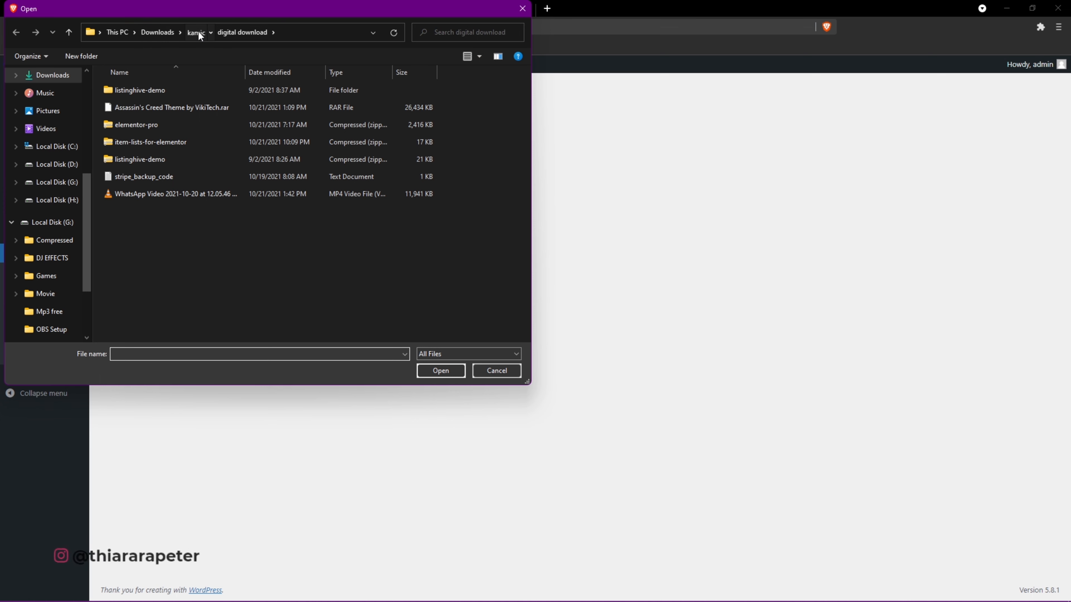
left_click(198, 31)
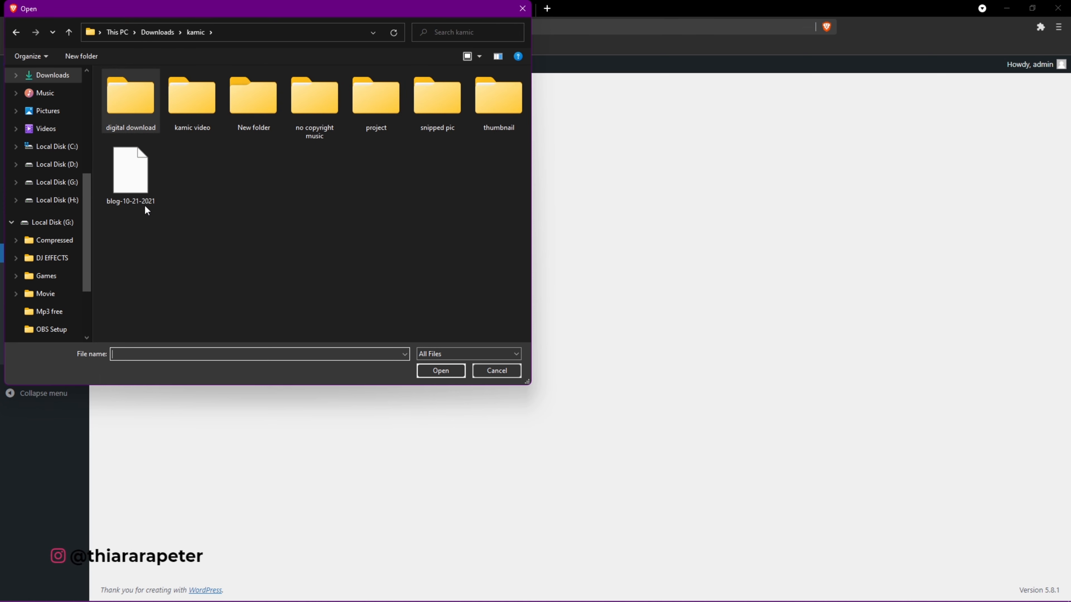
left_click(131, 173)
left_click(442, 371)
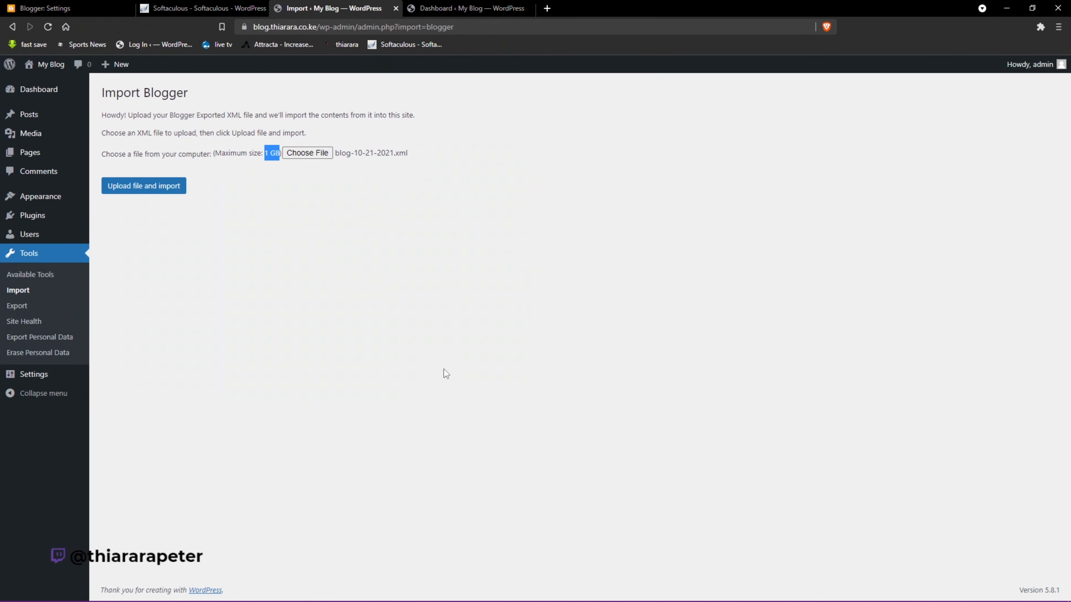
left_click(147, 193)
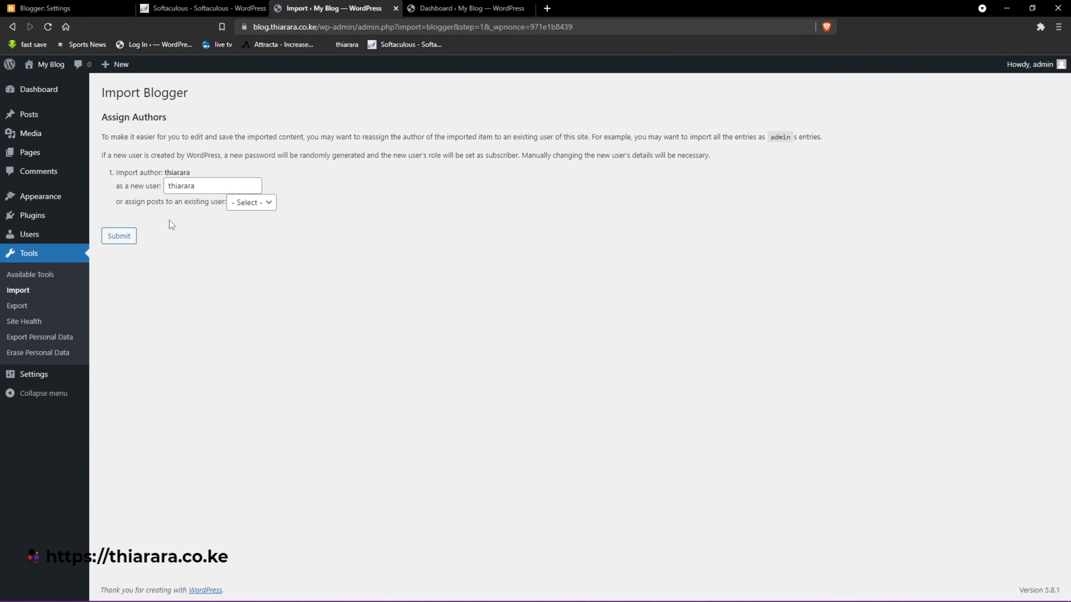
- Assign imported posts to the existing administrator and finish the import at 'All done. Have fun!'
left_click_drag(215, 186, 182, 187)
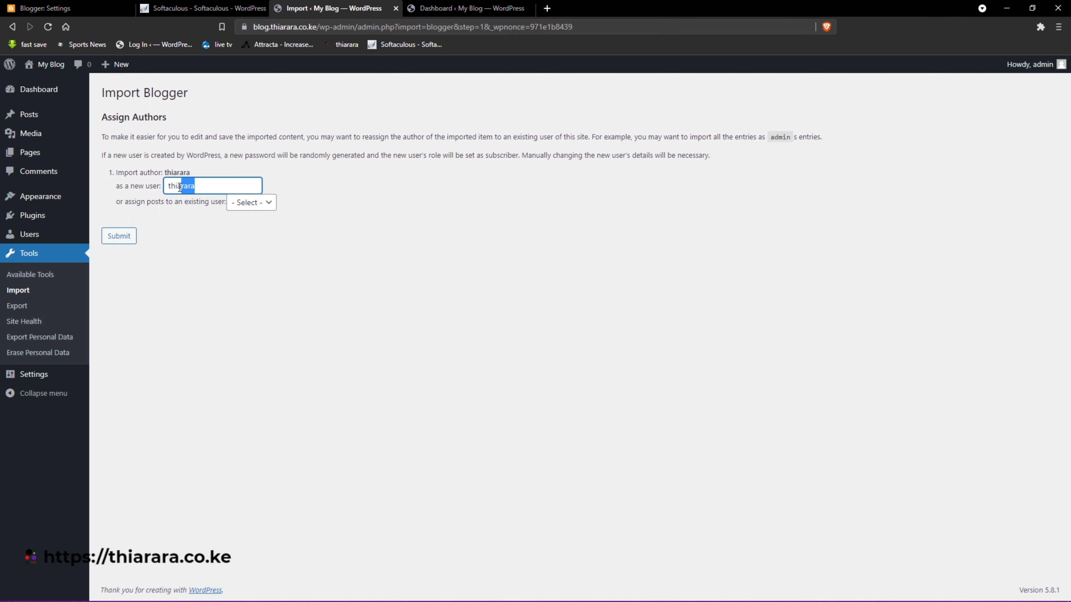
left_click(169, 186)
left_click(260, 203)
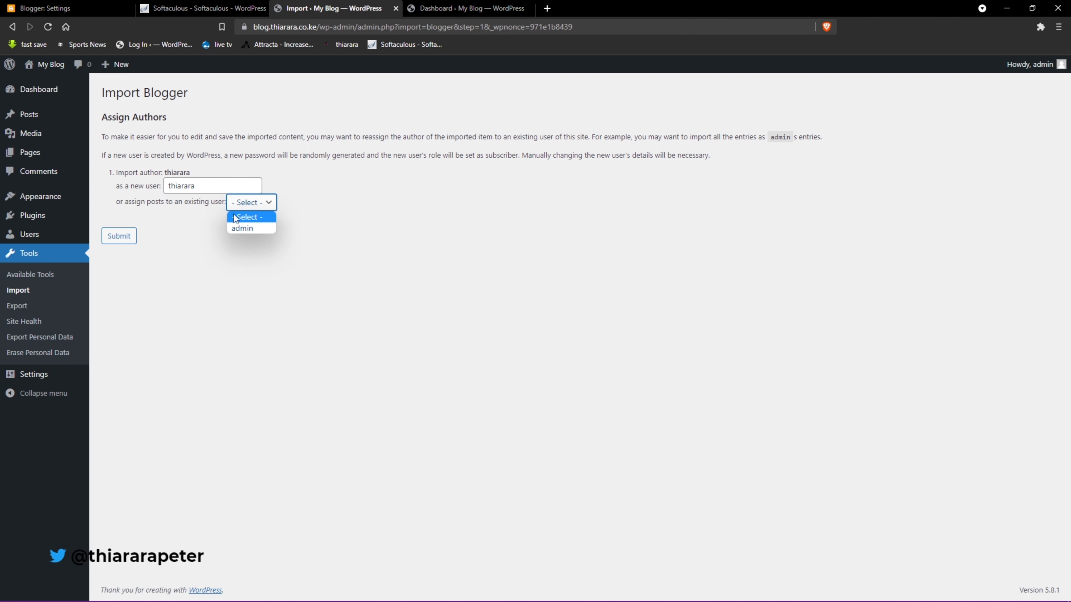
left_click(254, 227)
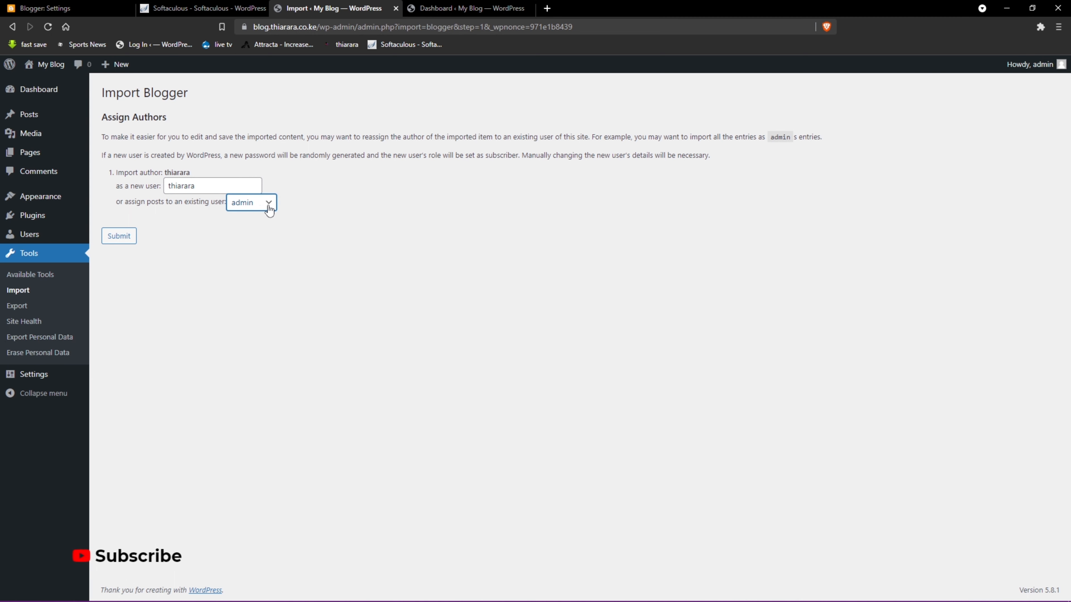
left_click(122, 237)
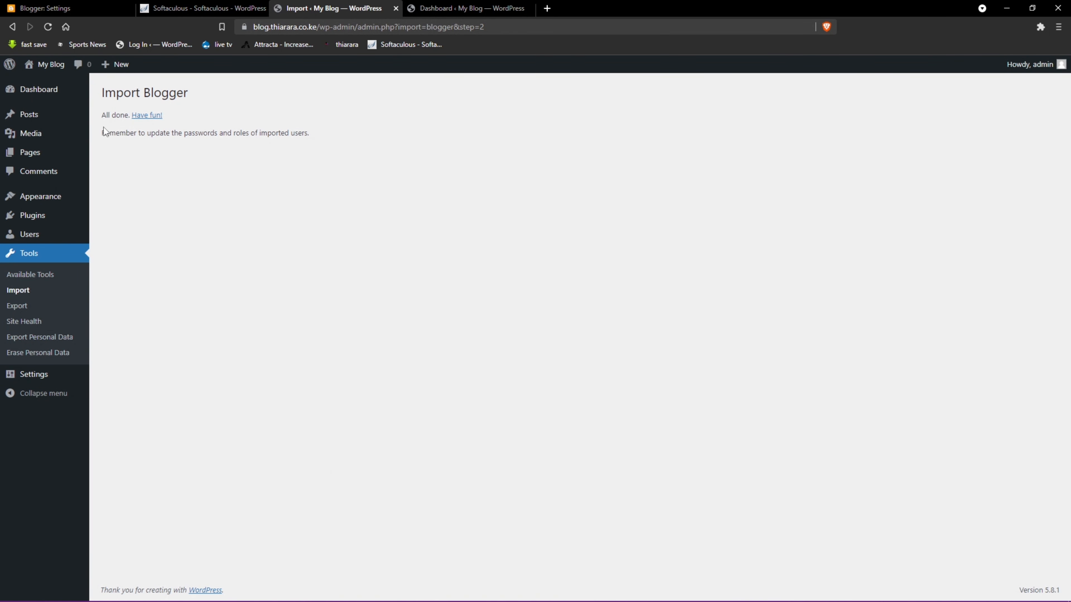
left_click_drag(103, 115, 146, 117)
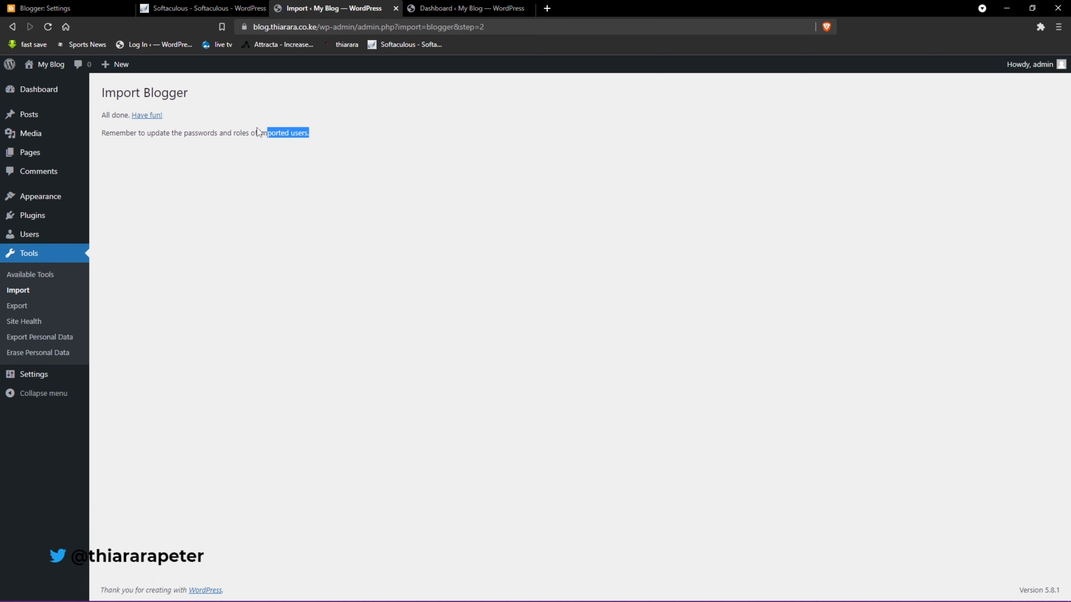
left_click_drag(257, 128, 120, 89)
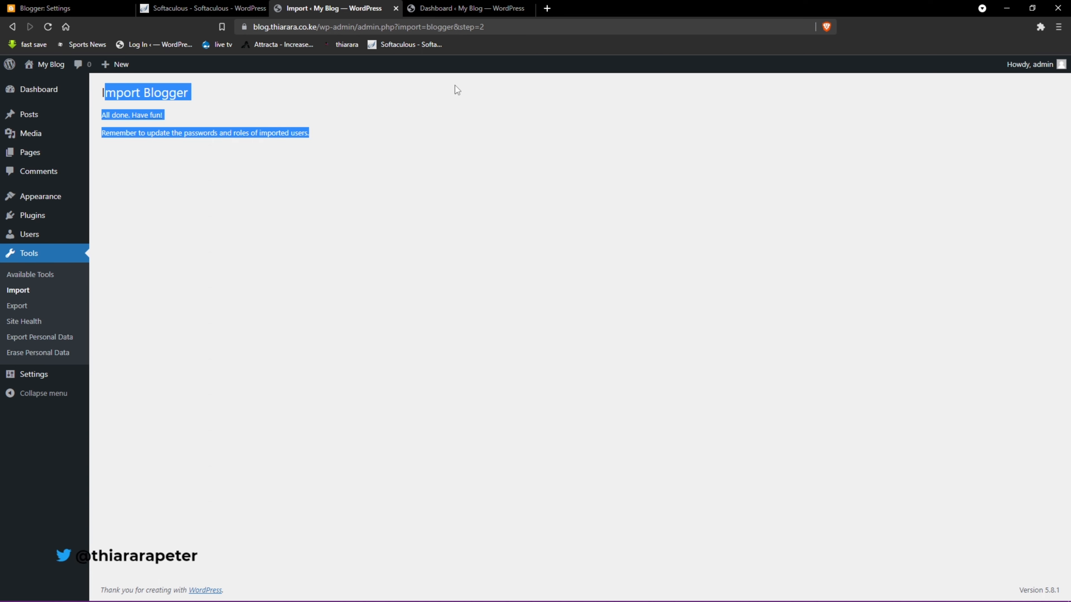
- Open the live blog from My Blog in a new tab and close the dashboard tab
left_click(465, 8)
right_click(62, 66)
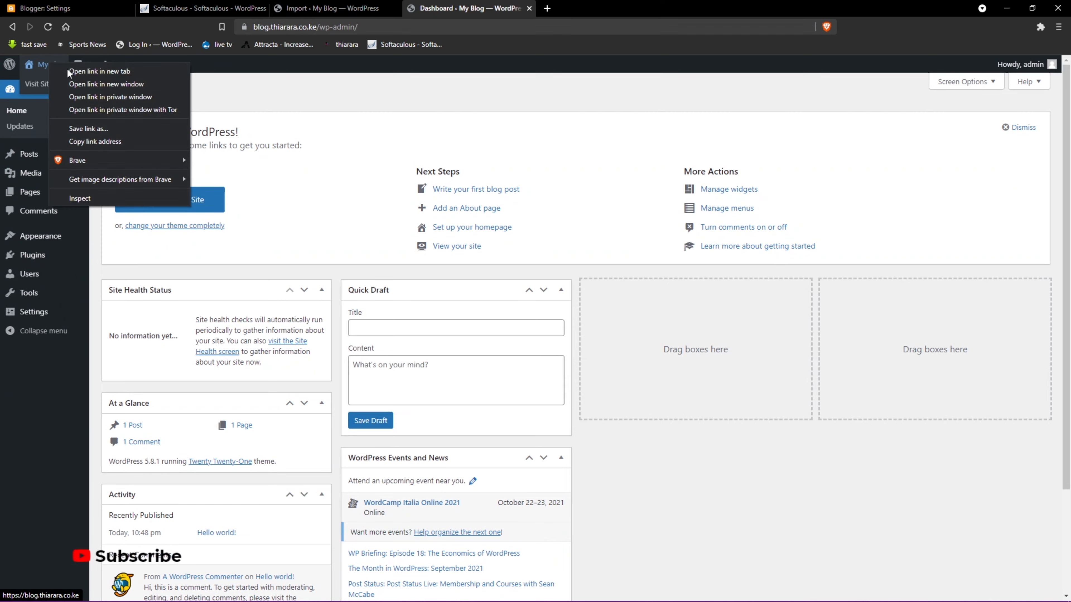
left_click(97, 71)
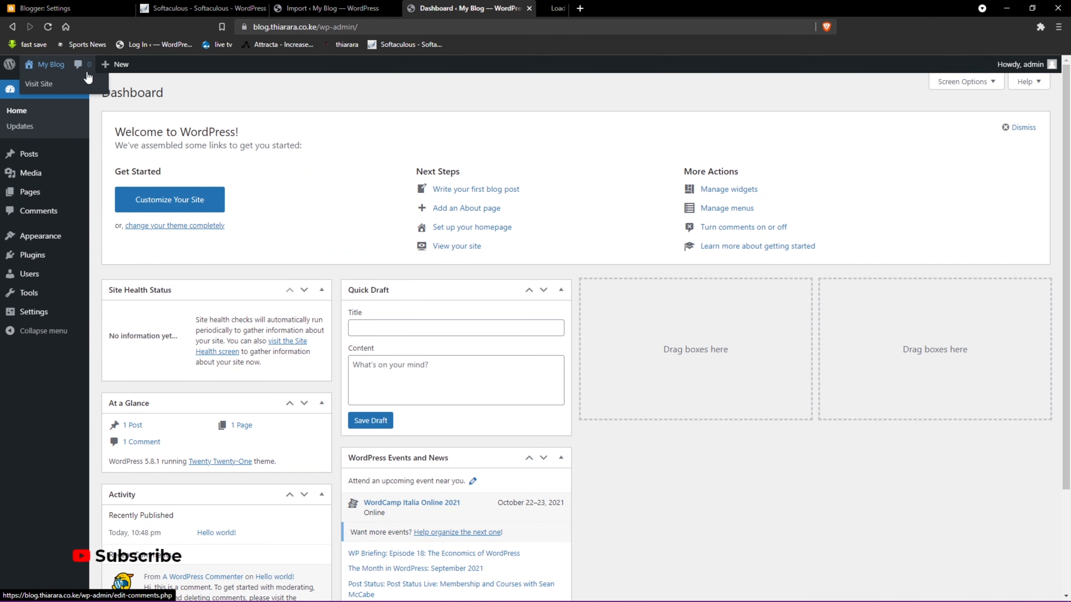
left_click(529, 8)
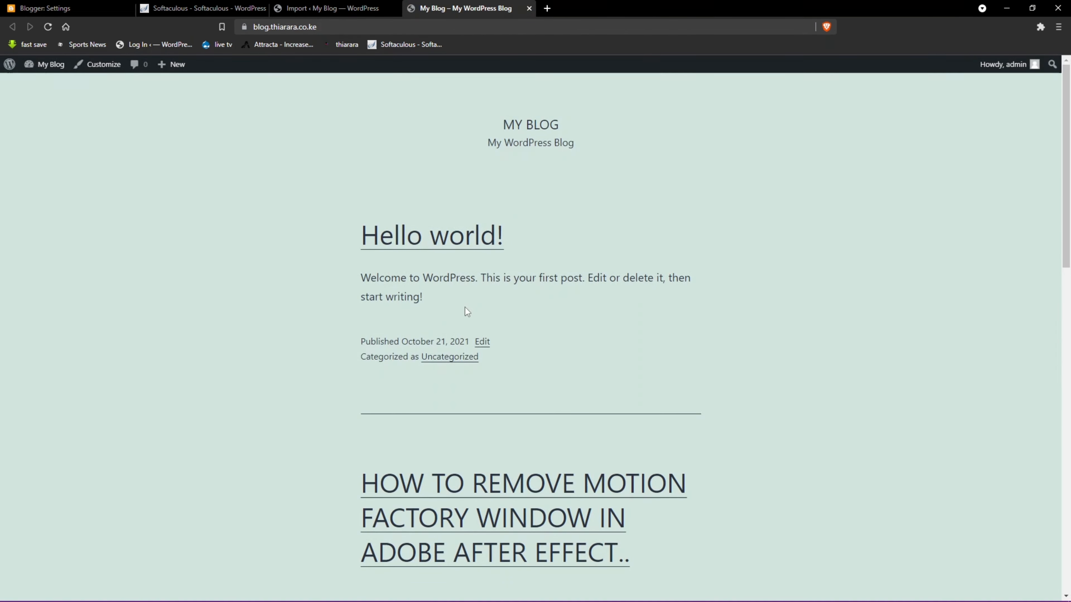
scroll(465, 307, "down", 5)
scroll(453, 302, "down", 2)
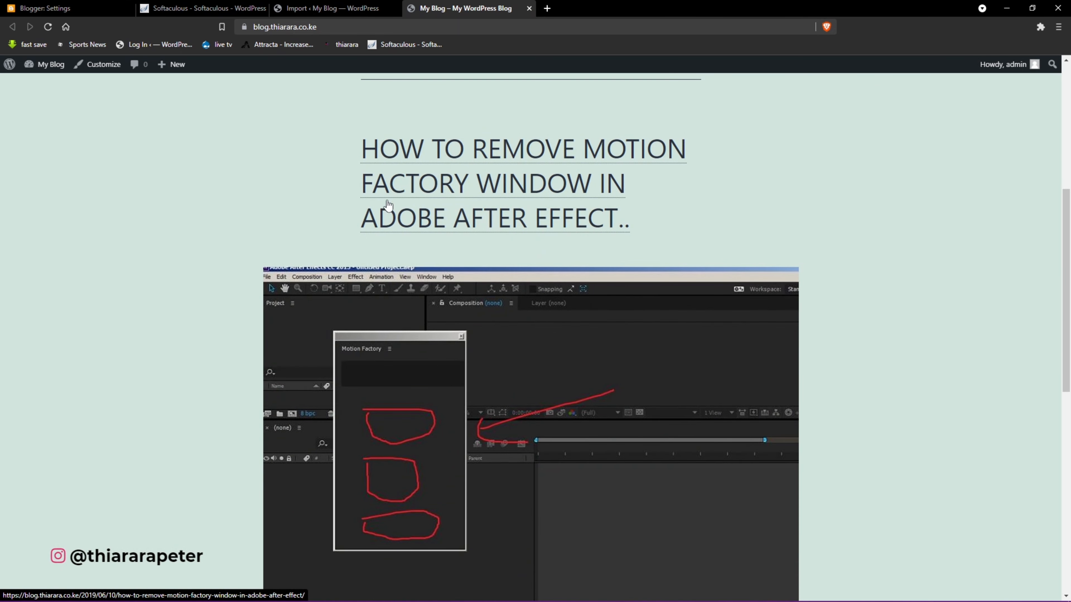
scroll(587, 219, "down", 9)
scroll(509, 306, "up", 7)
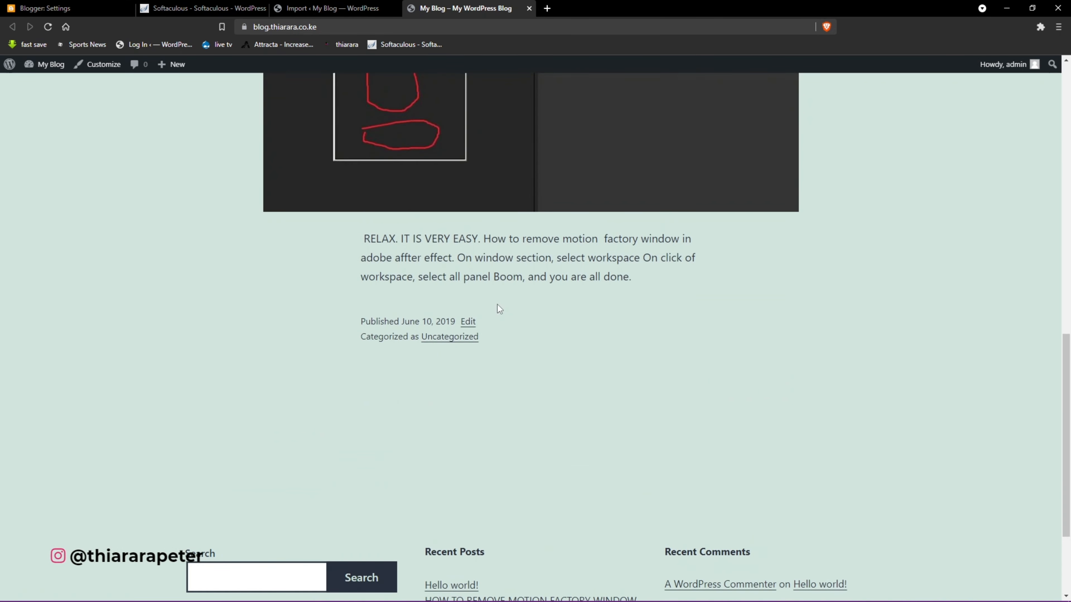
scroll(518, 318, "up", 4)
- View the imported June 10, 2019 Motion Factory post, then return to Blogger settings
left_click(480, 245)
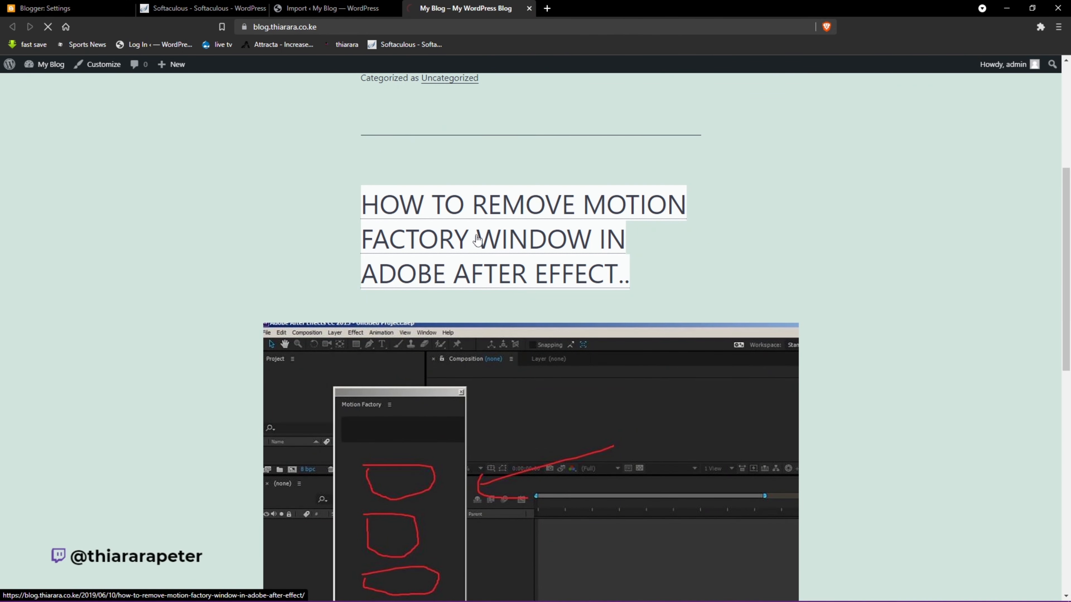
scroll(487, 364, "down", 15)
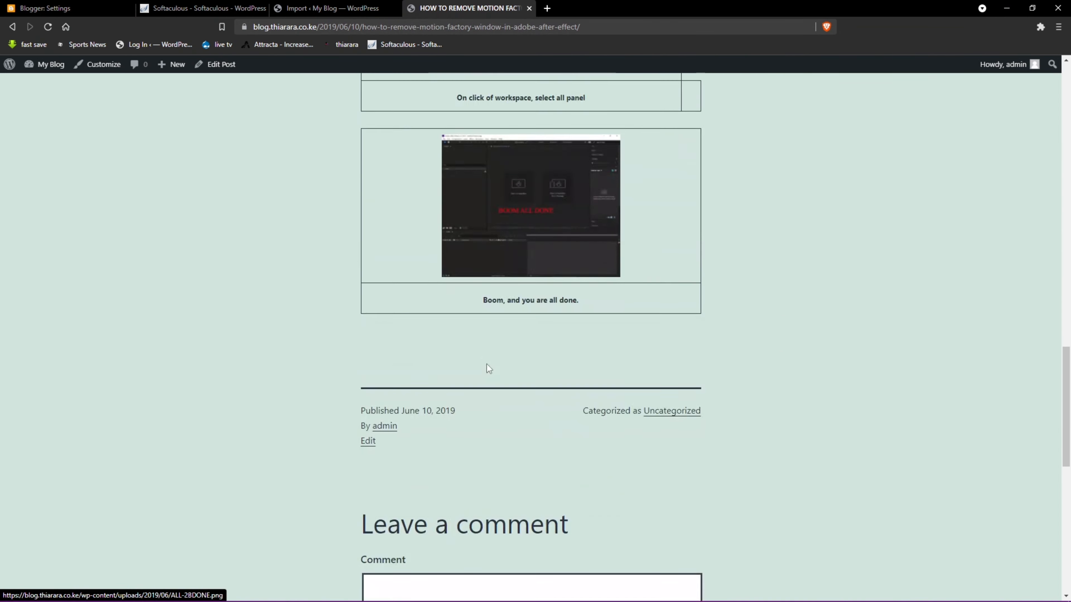
scroll(487, 364, "up", 3)
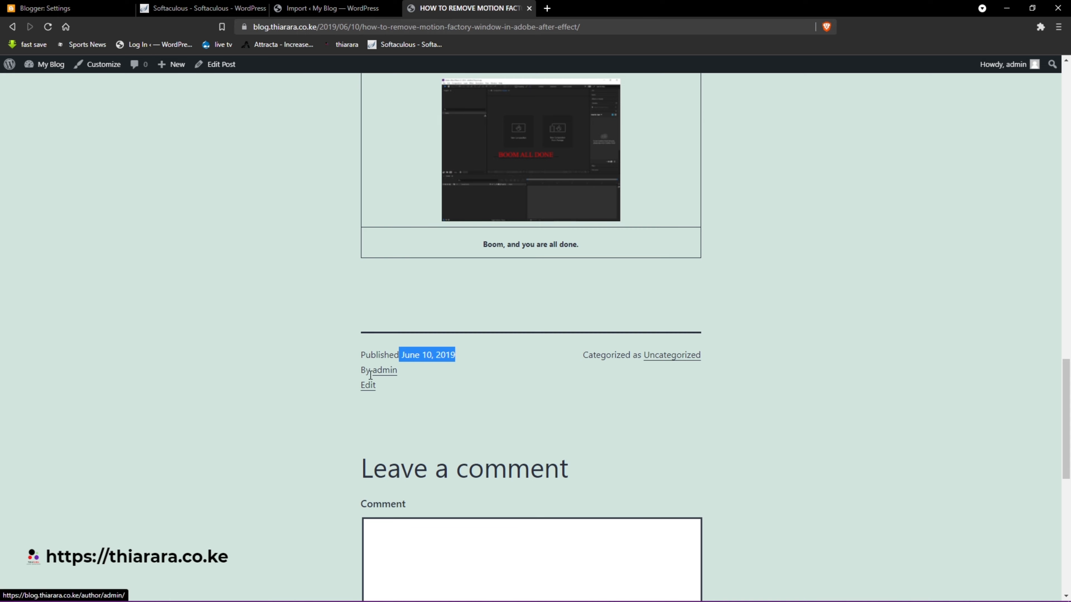
scroll(297, 186, "up", 4)
scroll(415, 341, "up", 20)
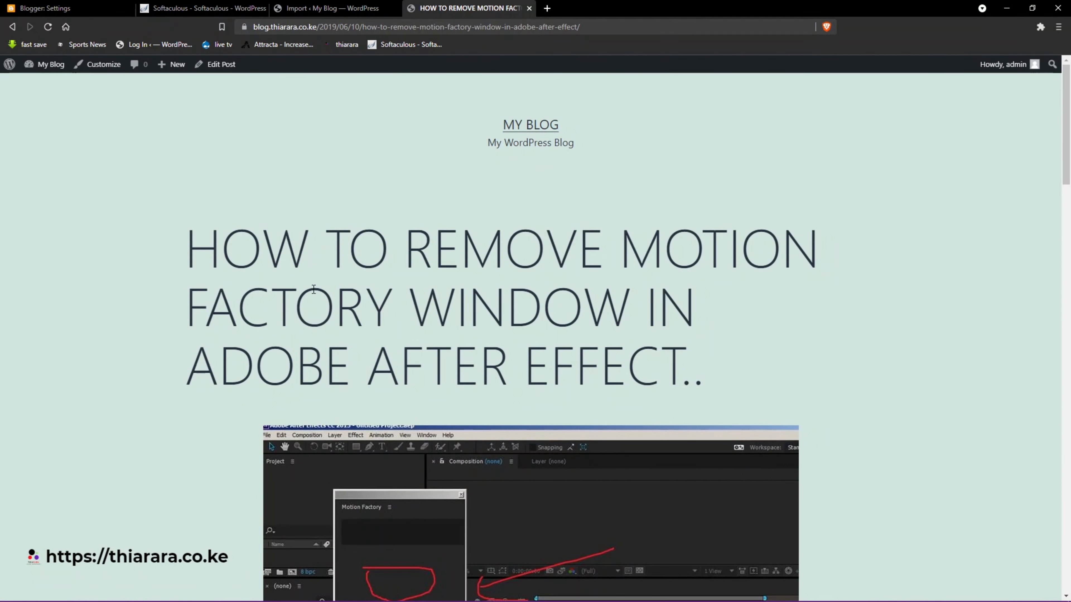
left_click(66, 8)
- Load the Blogger posts list, then bring the WordPress import page back into view
scroll(211, 238, "up", 4)
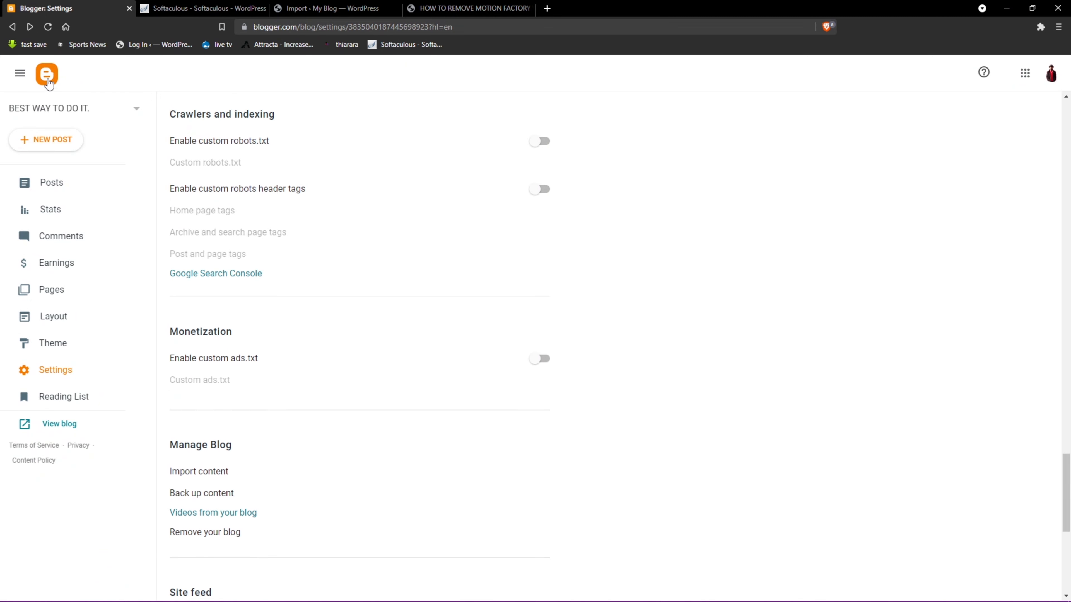
left_click(47, 78)
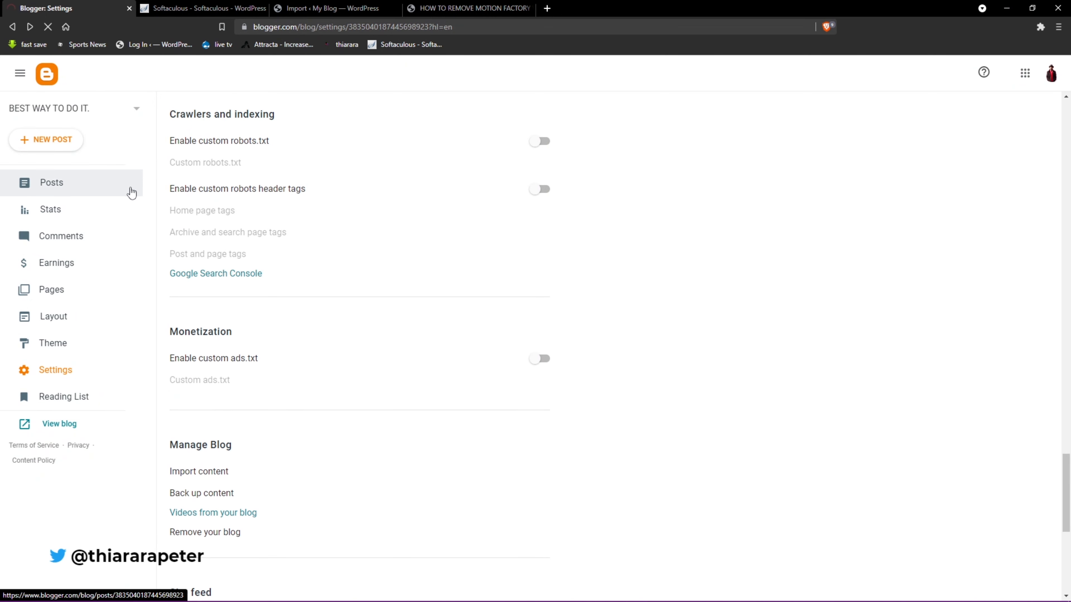
left_click(468, 6)
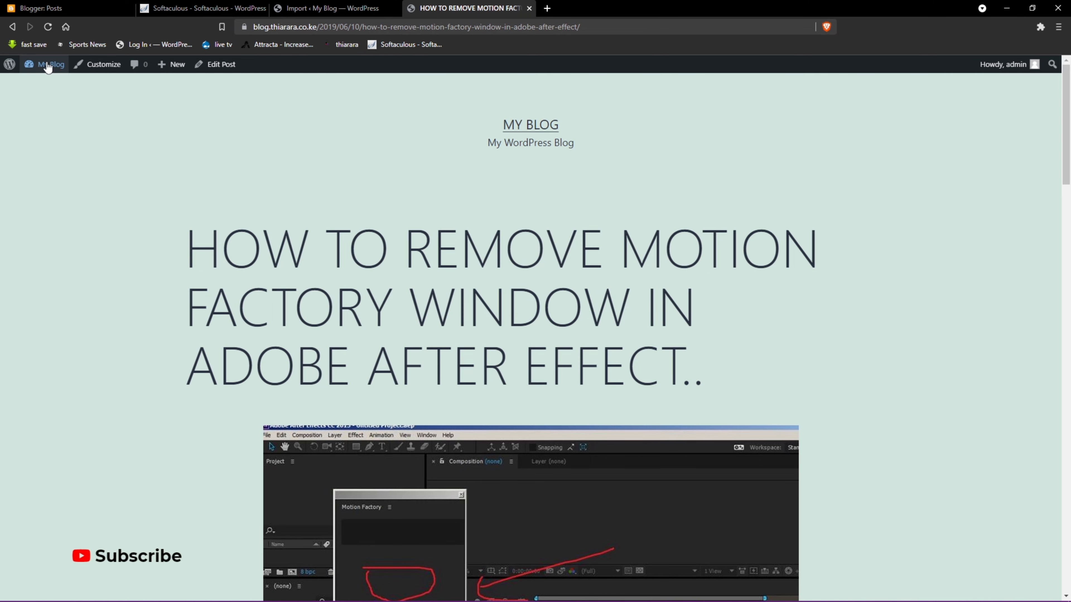
left_click(308, 10)
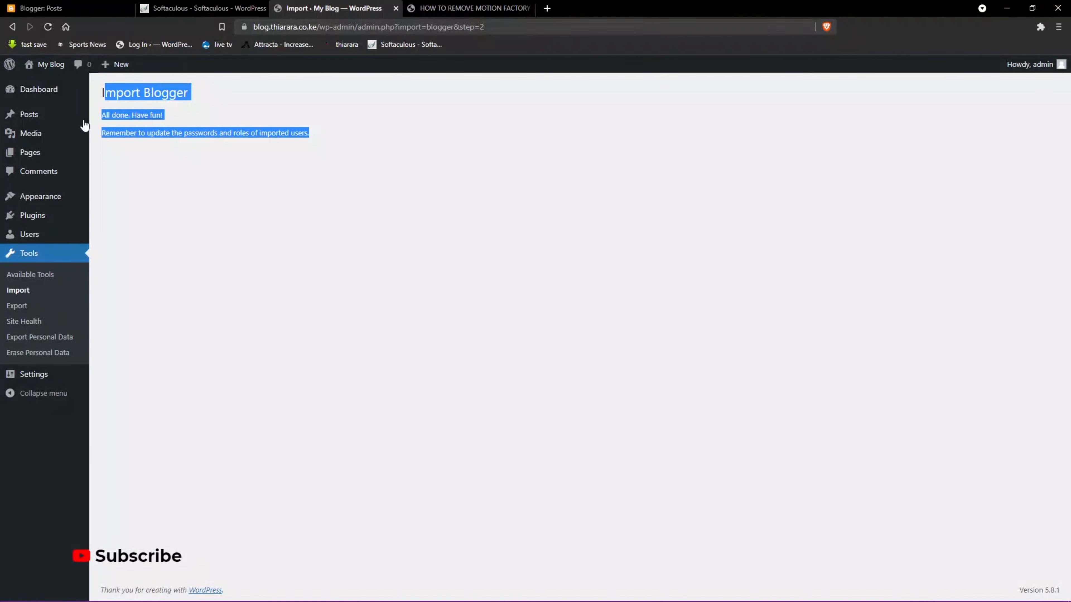
- Open the Permalinks settings and note the date part of the imported post's address
mouse_move(35, 379)
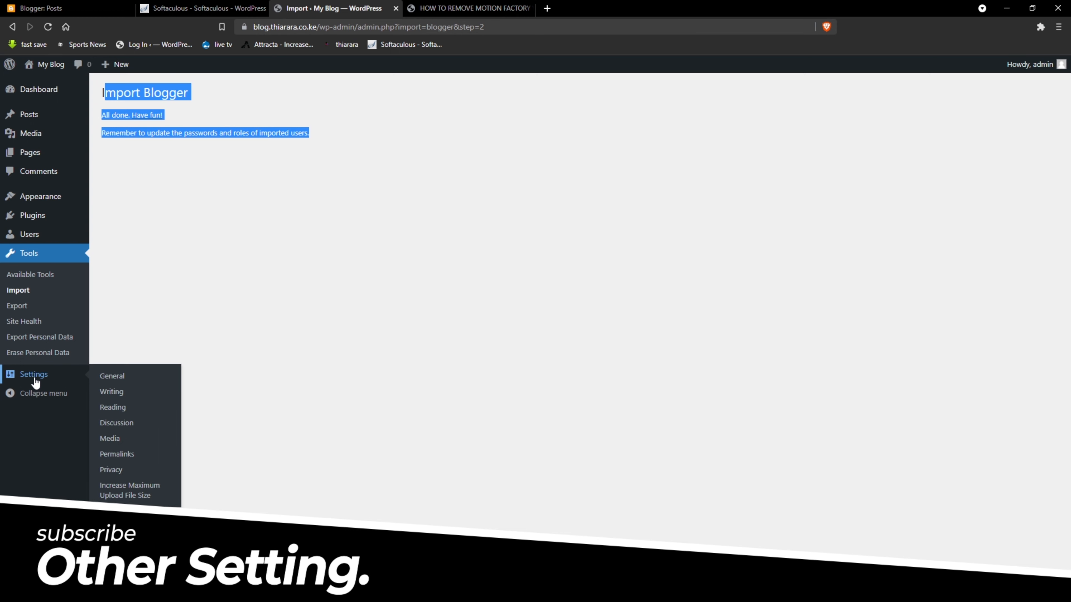
left_click(111, 456)
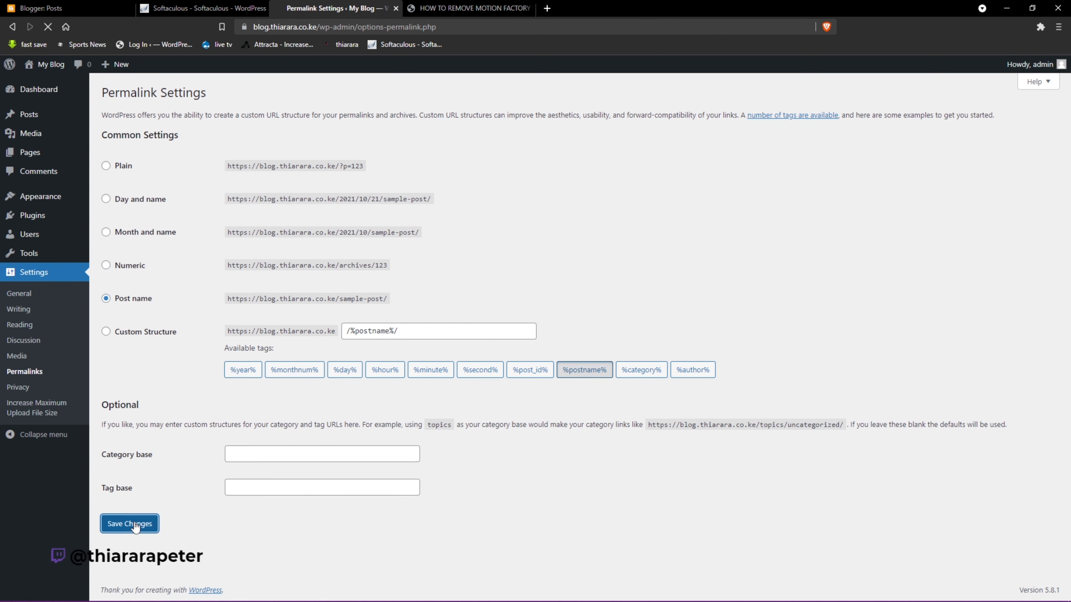
left_click(465, 5)
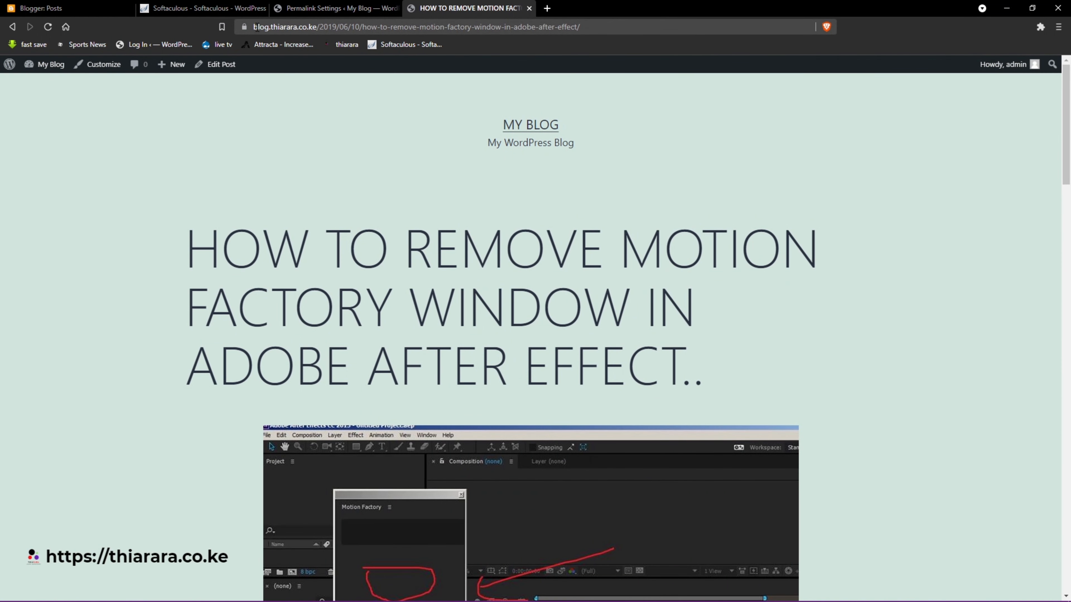
left_click_drag(254, 26, 378, 28)
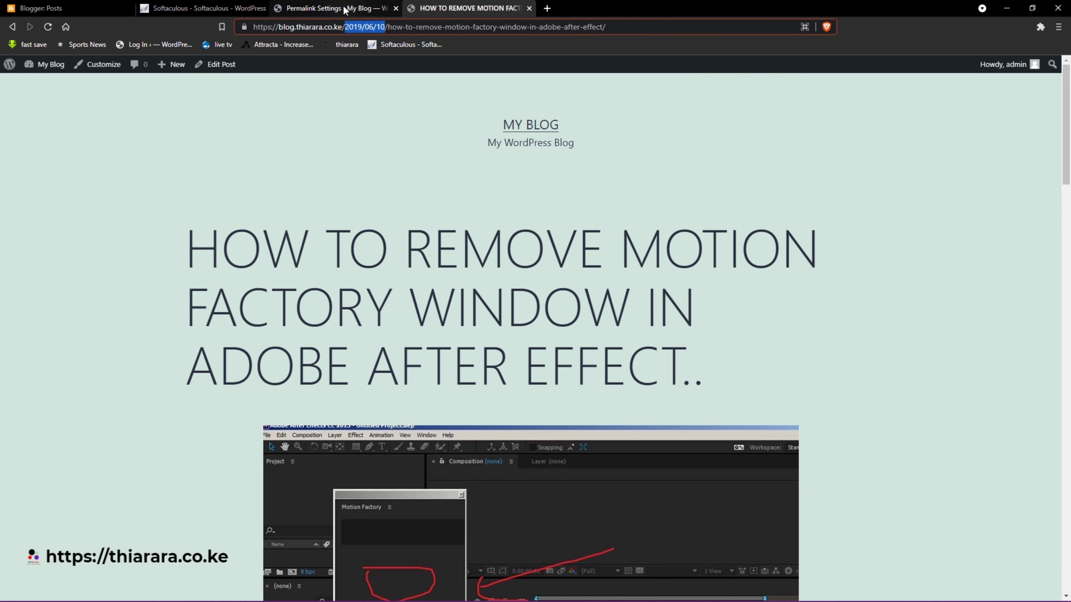
- With Post name permalinks saved, reload the old dated post URL to confirm it shows Nothing here
left_click(368, 12)
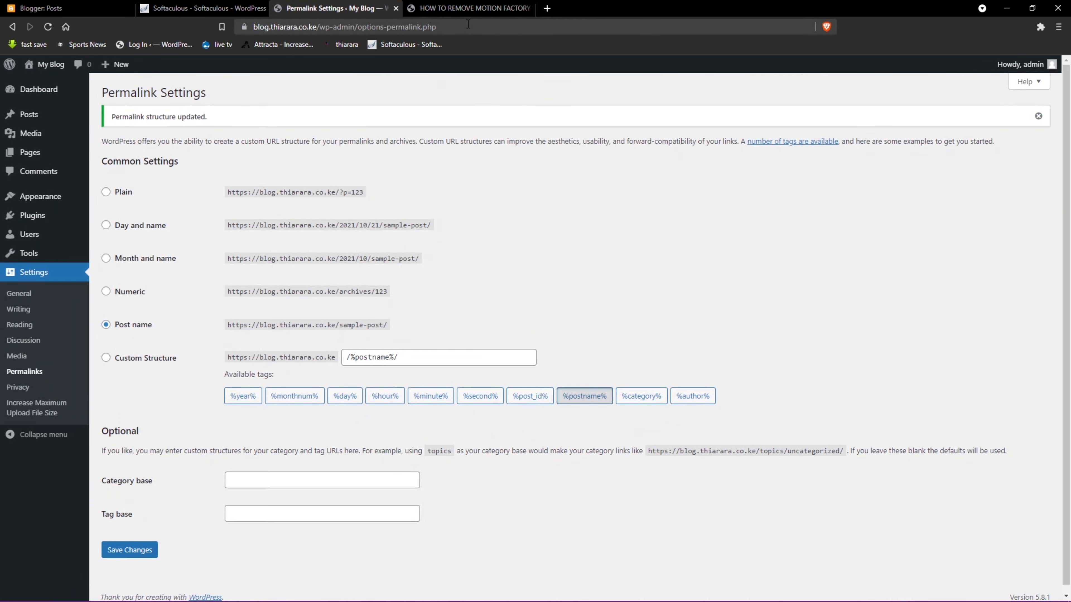
left_click(445, 9)
left_click(48, 26)
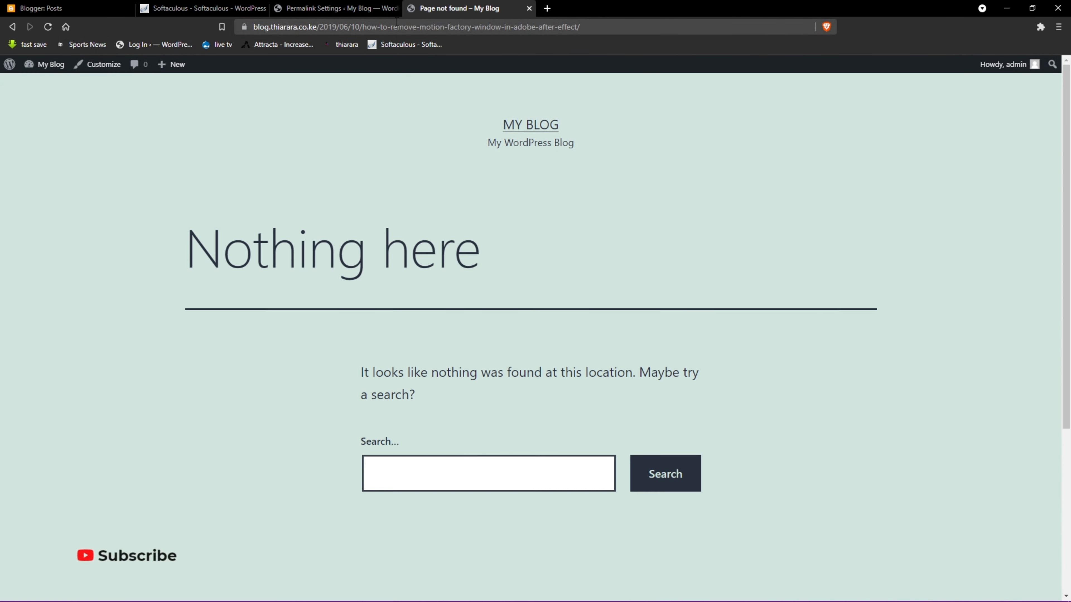
left_click(331, 8)
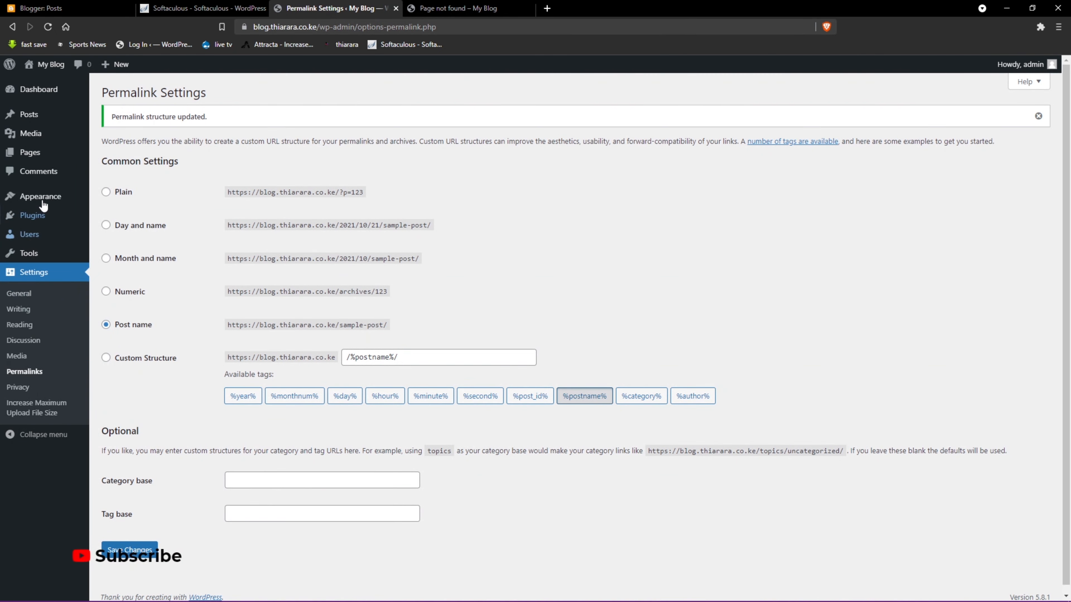
- Open the imported post in the block editor and reveal its URL slug
mouse_move(33, 121)
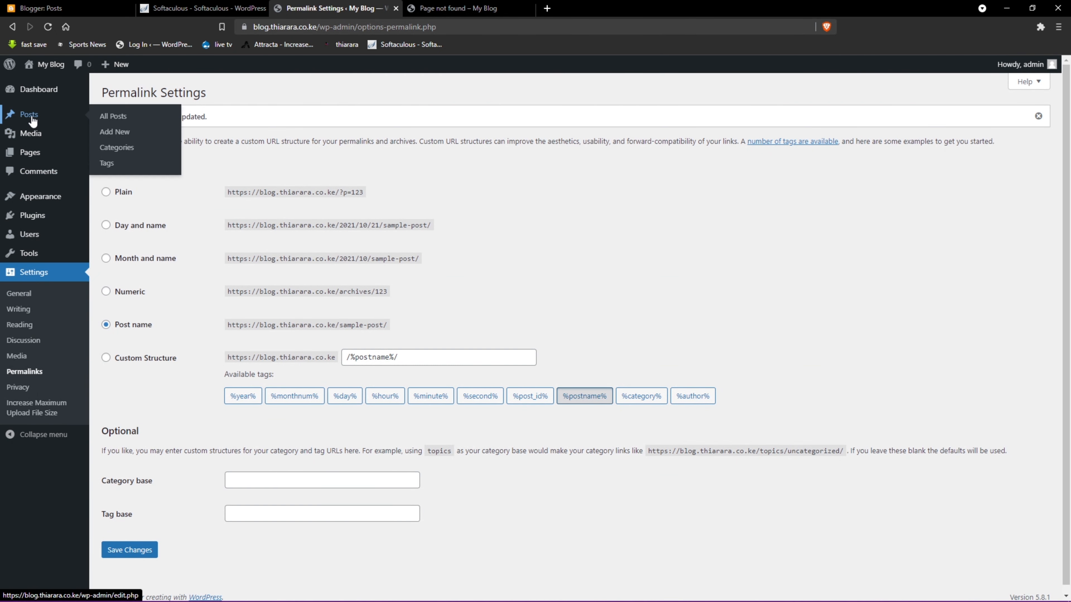
left_click(118, 121)
left_click(135, 223)
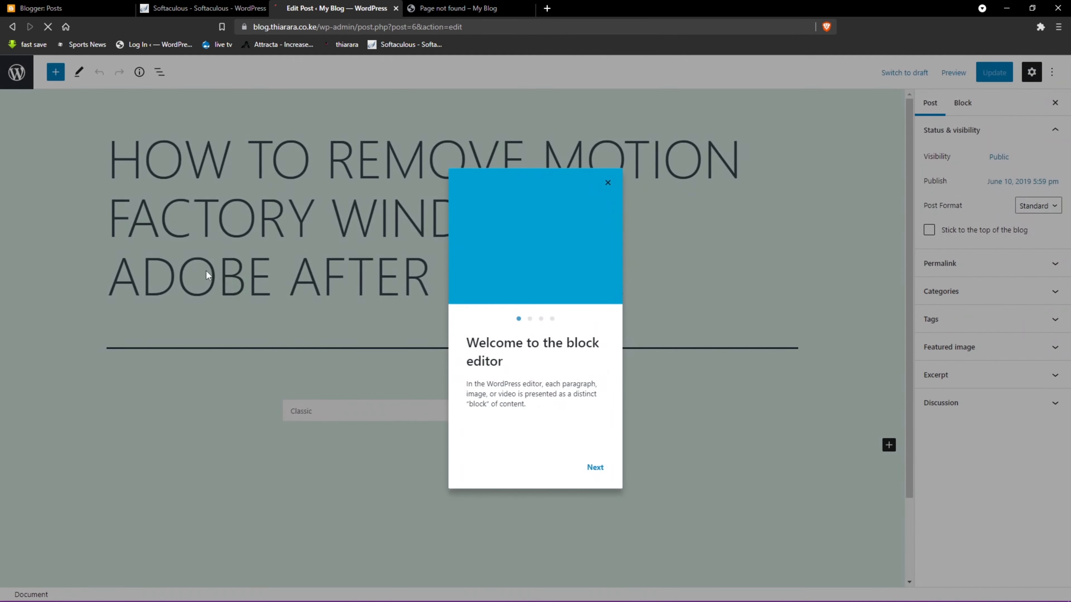
left_click(607, 182)
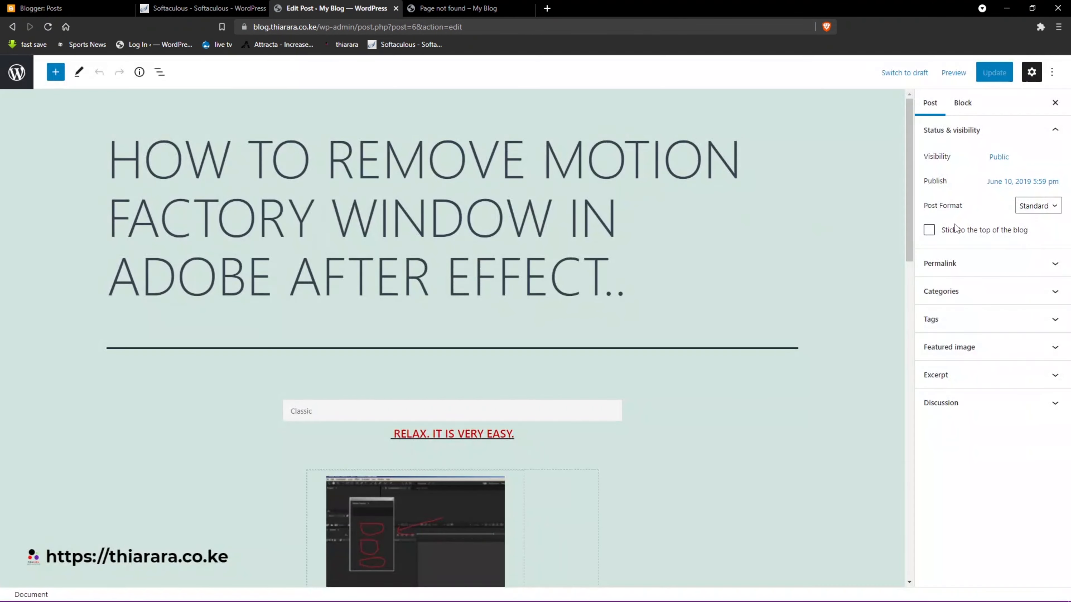
left_click(928, 290)
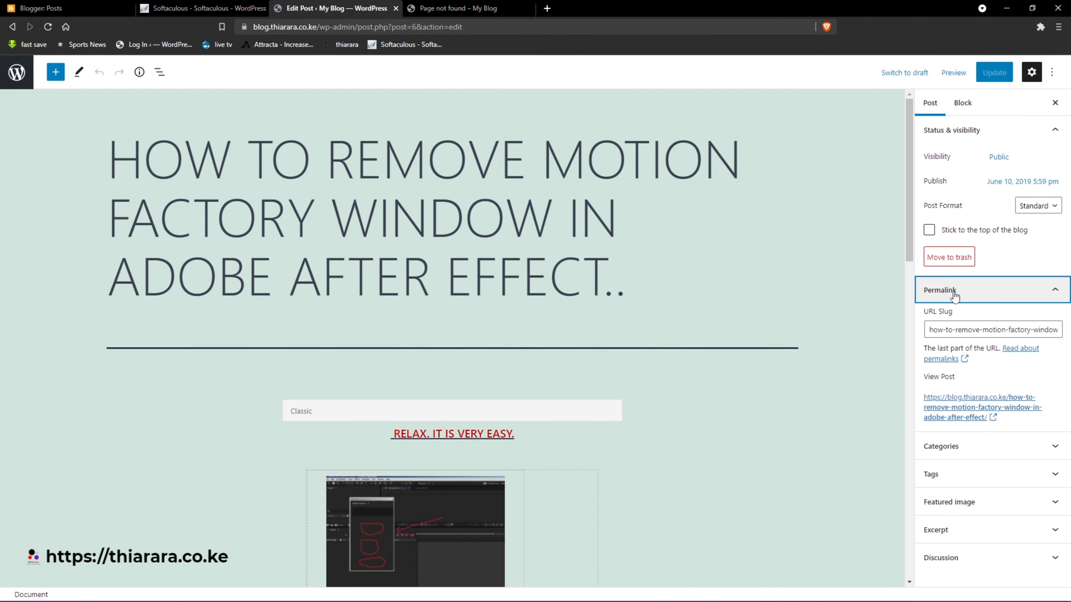
left_click(1011, 333)
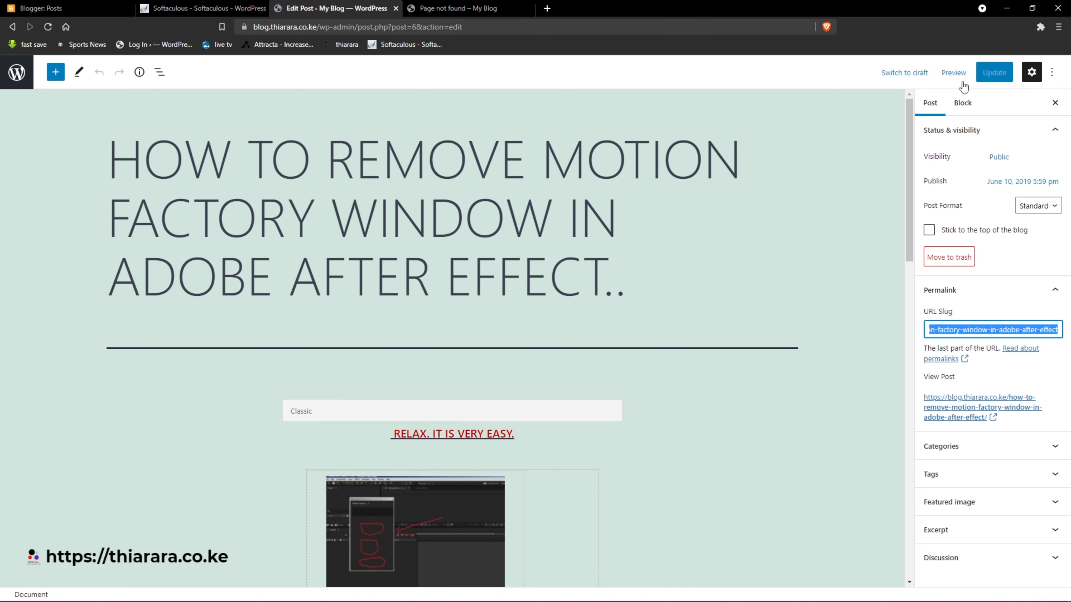
- Close the 404 tab, view the live post at its post-name address, and return to Posts
left_click(431, 9)
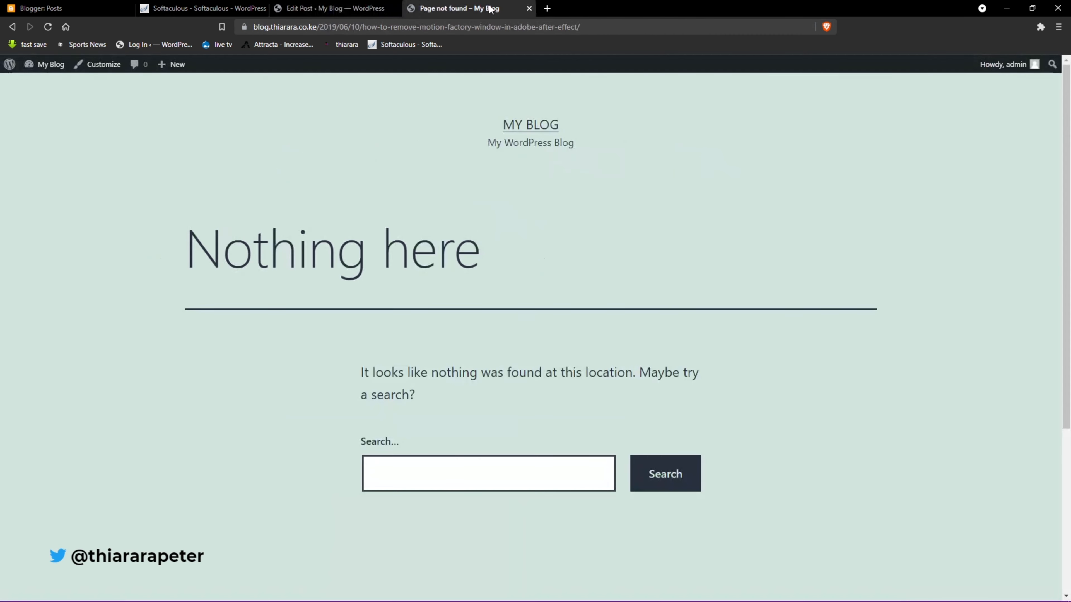
left_click(529, 8)
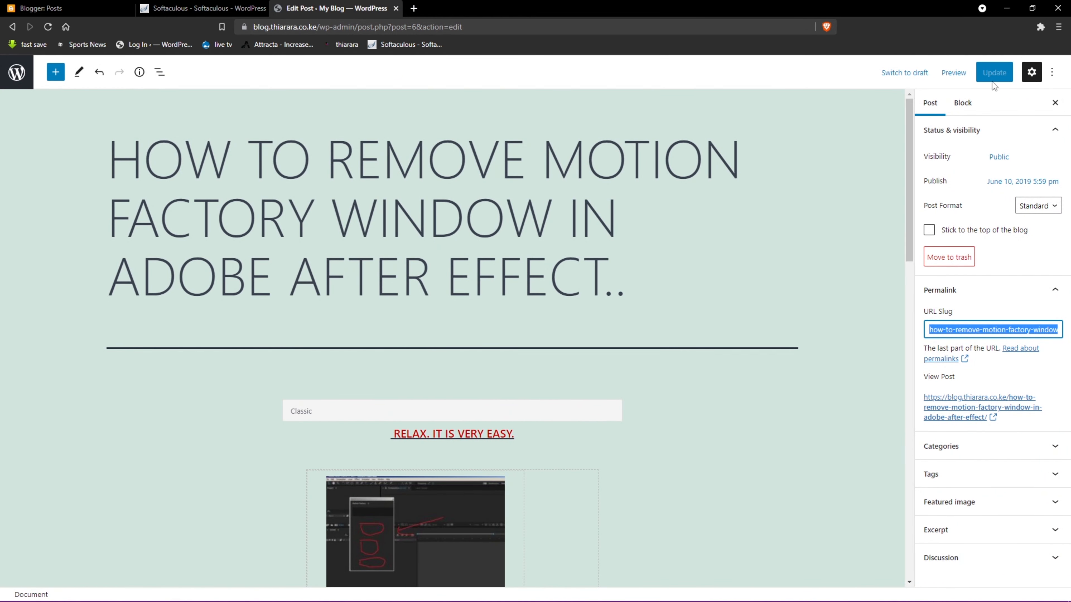
left_click(1010, 352)
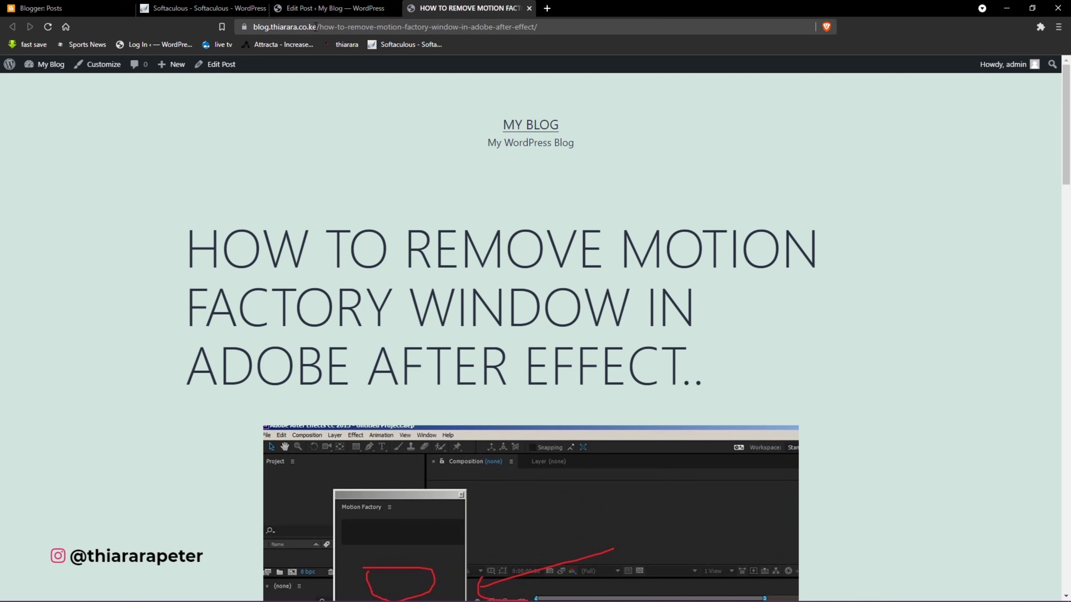
left_click_drag(317, 26, 458, 27)
left_click_drag(534, 27, 535, 30)
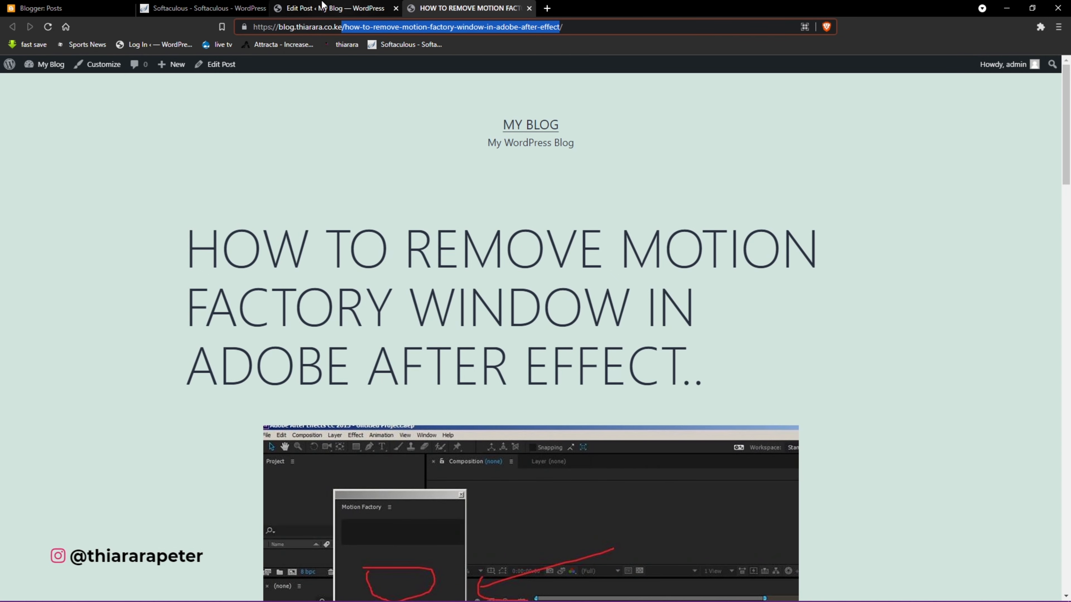
left_click(311, 9)
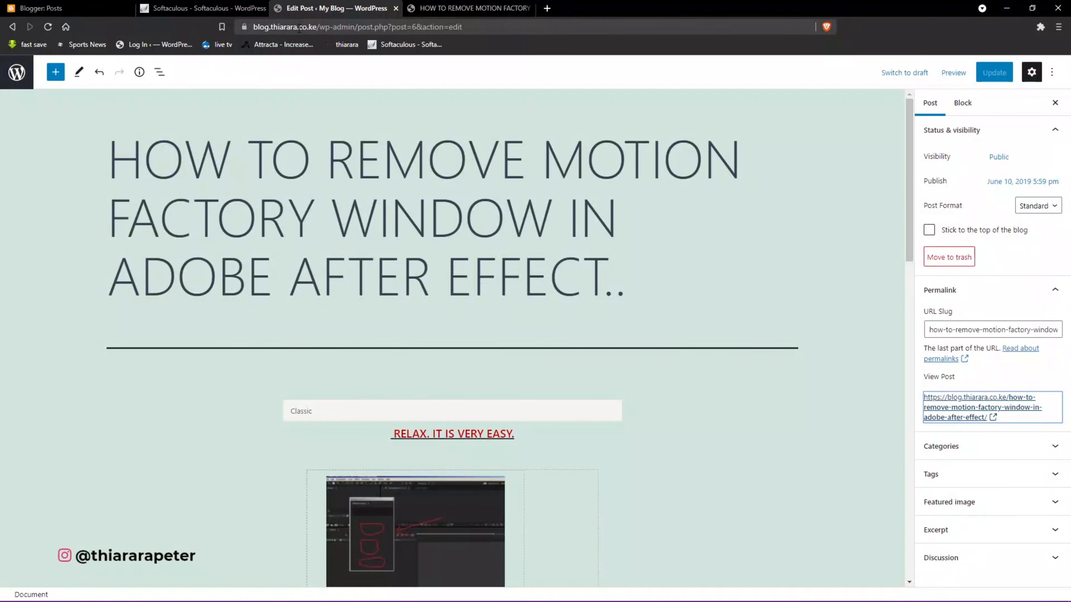
left_click(10, 27)
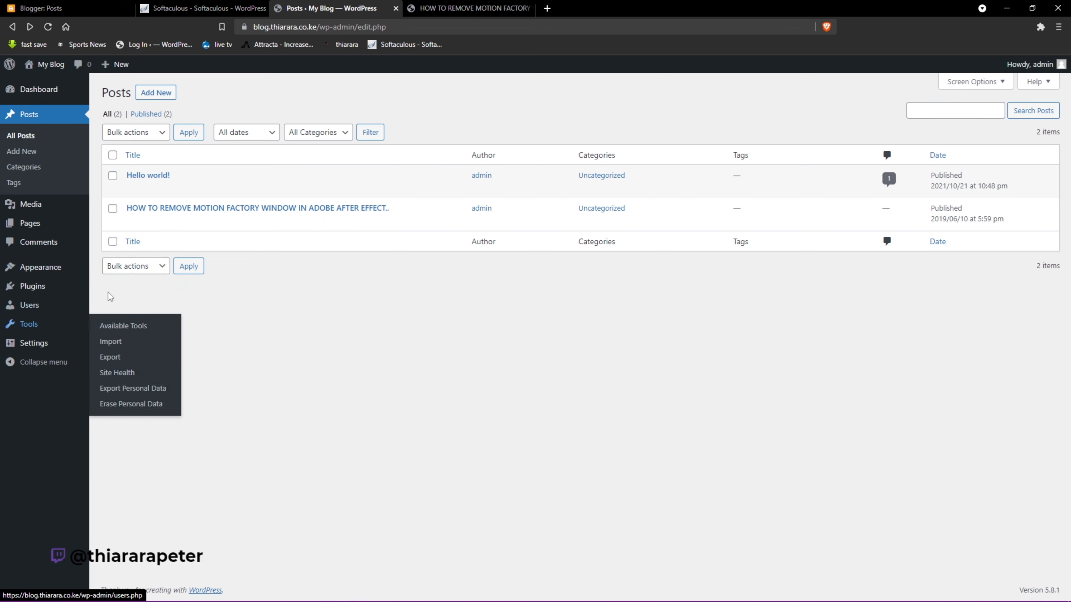
- Go to Appearance > Themes and delete the Twenty Nineteen theme
left_click(426, 6)
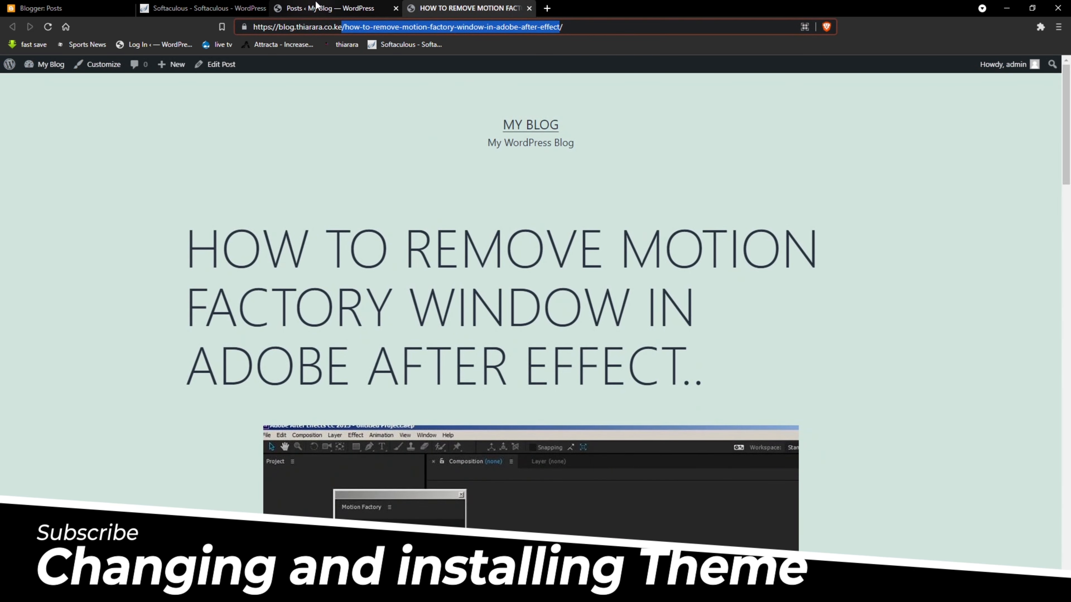
left_click(321, 8)
mouse_move(48, 278)
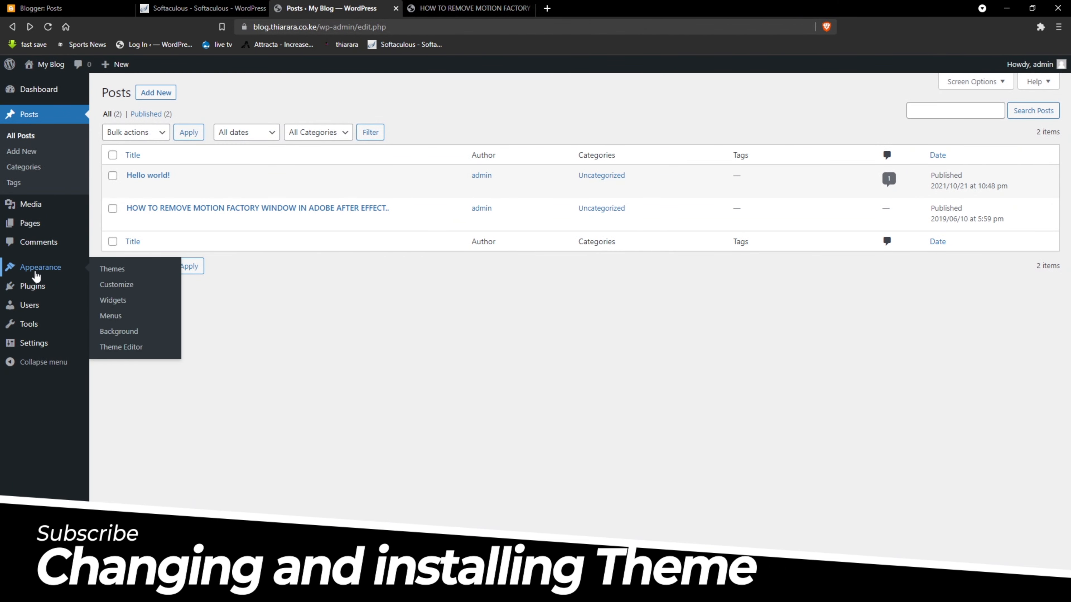
left_click(112, 269)
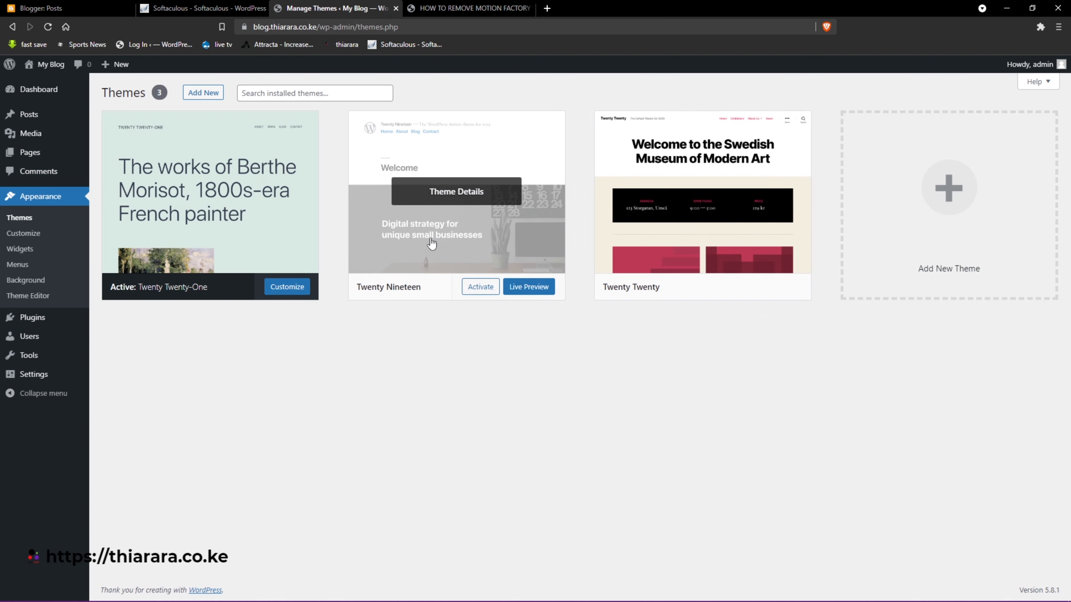
left_click(472, 253)
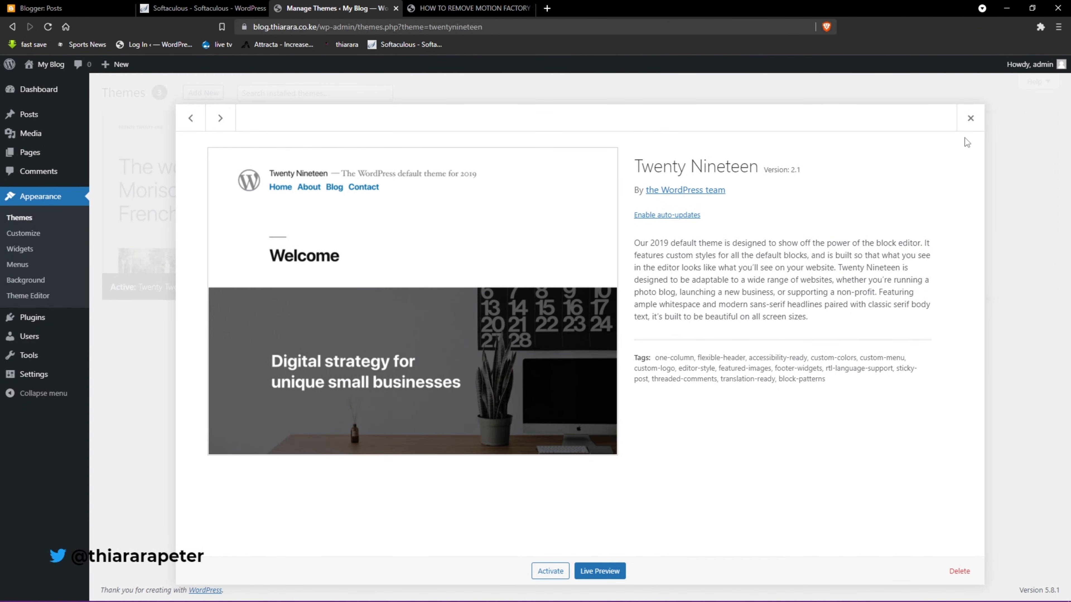
left_click(960, 571)
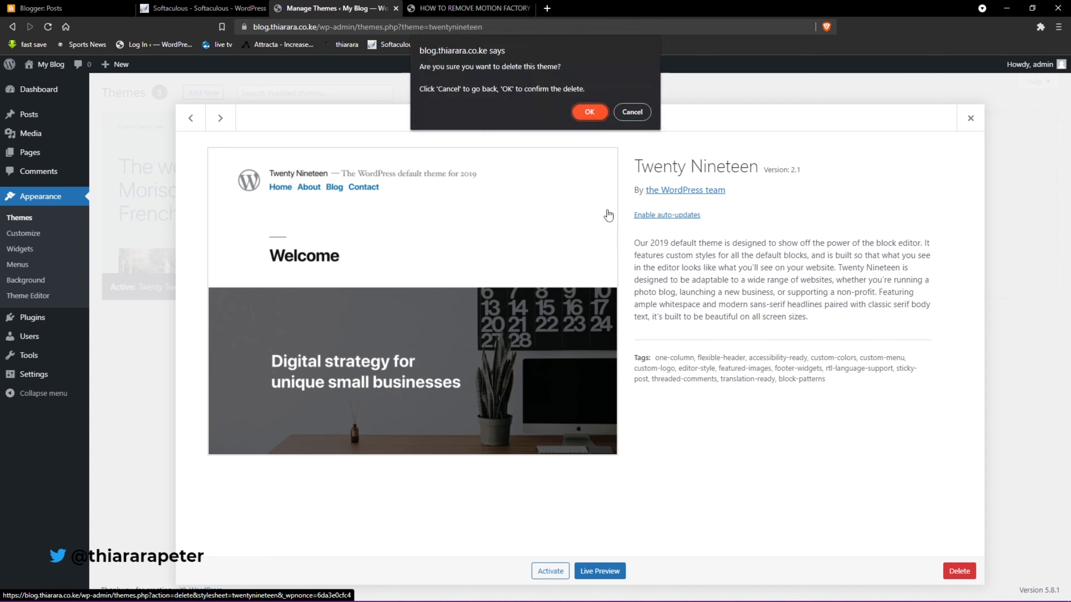
left_click(586, 111)
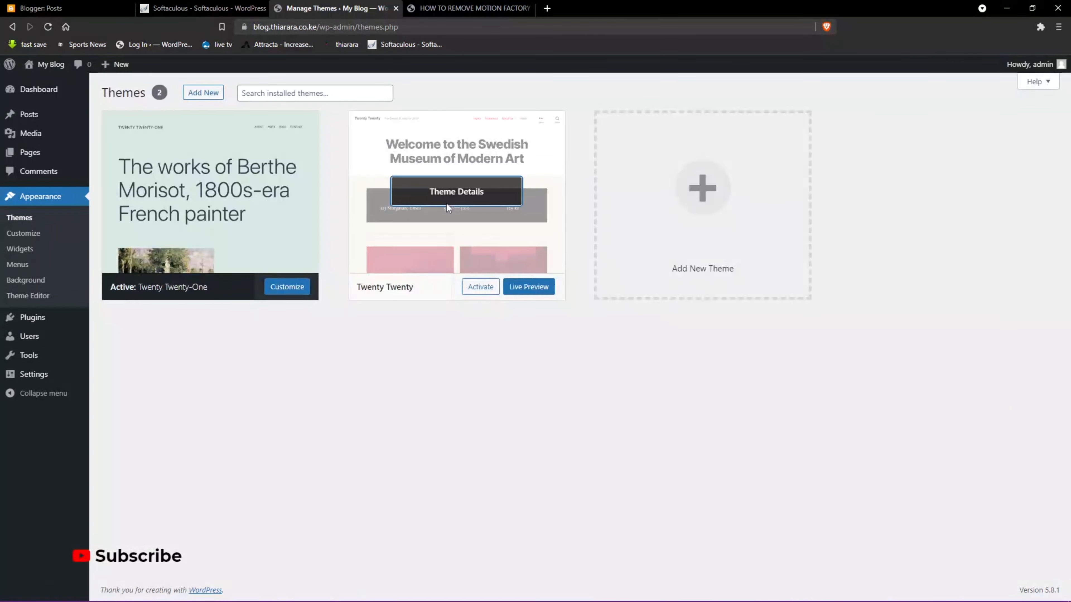
- Delete the Twenty Twenty theme as well
left_click(424, 194)
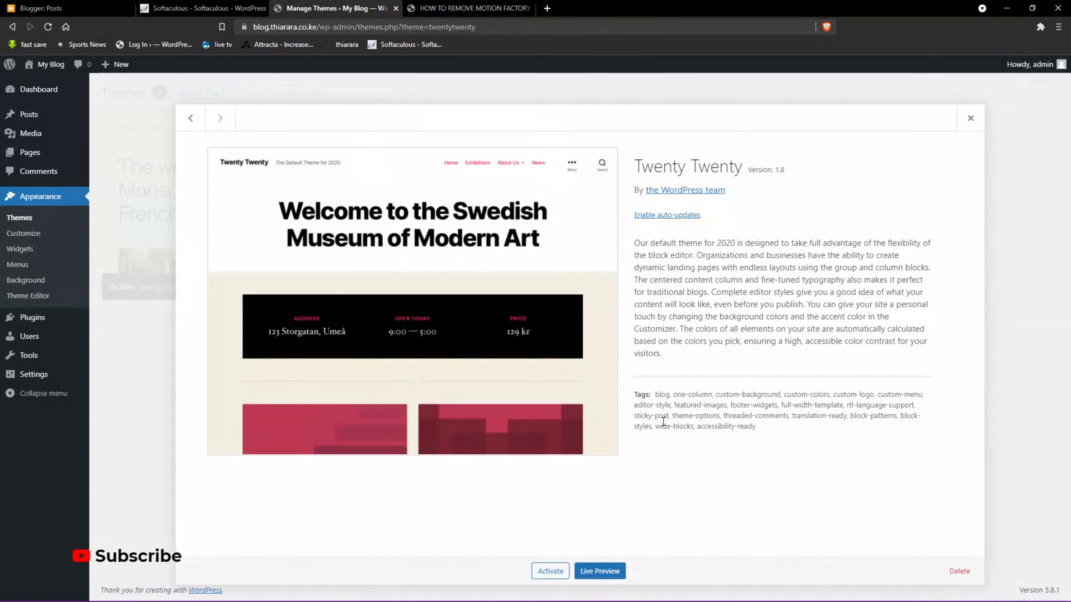
left_click(959, 571)
left_click(590, 109)
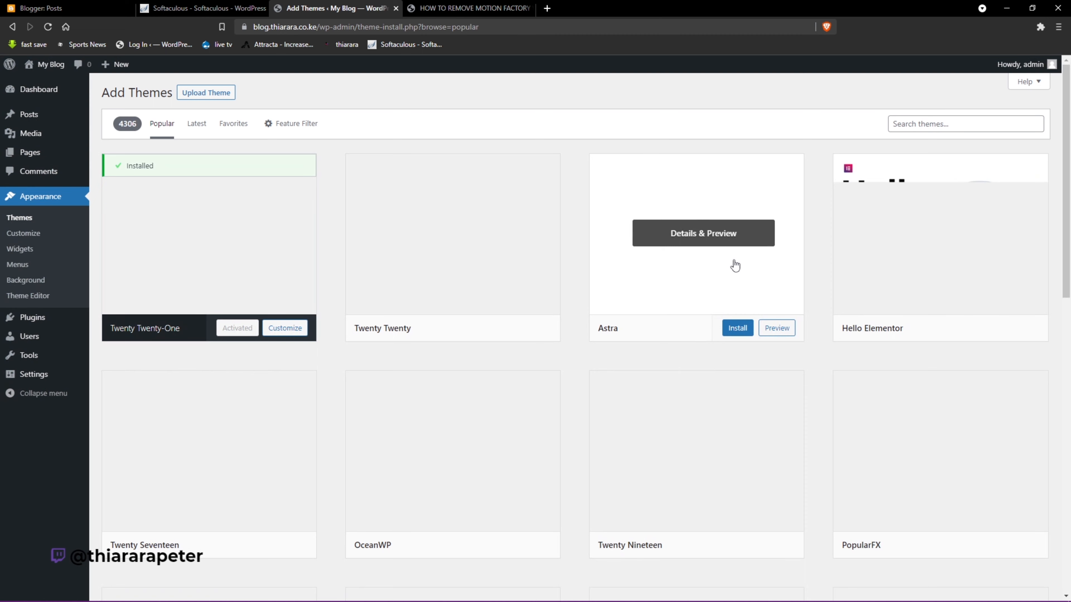
- Install the Astra theme, check the blog's home page, then activate Astra
scroll(447, 362, "down", 2)
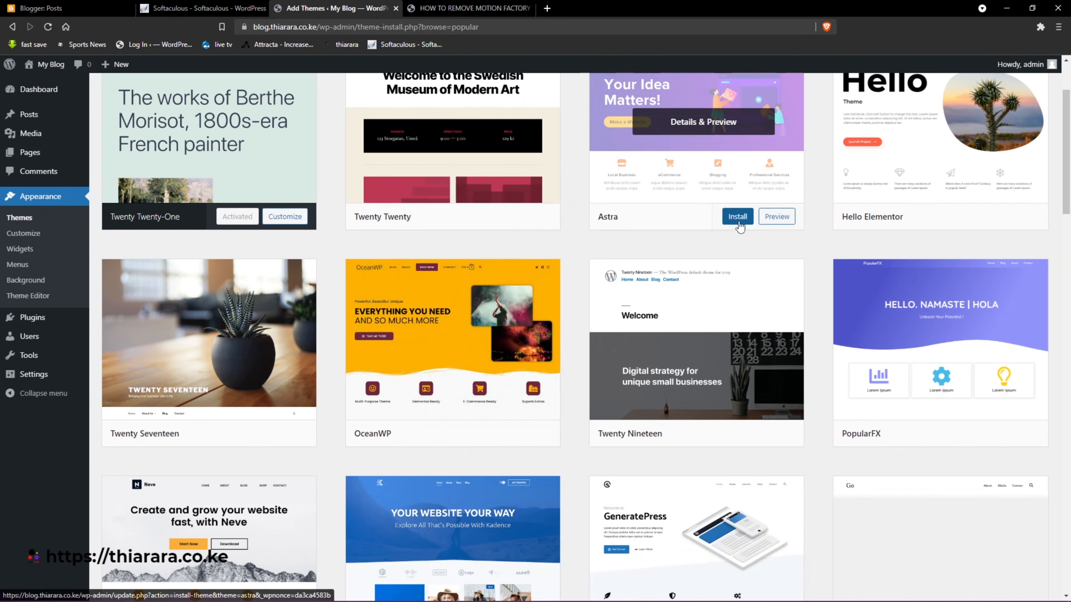
left_click(738, 222)
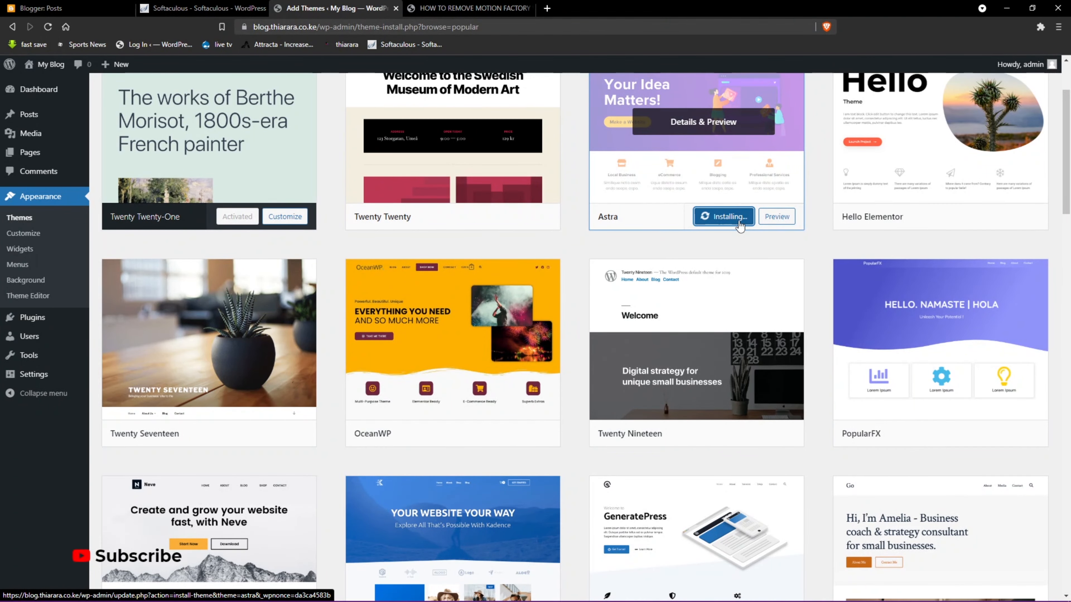
left_click(494, 9)
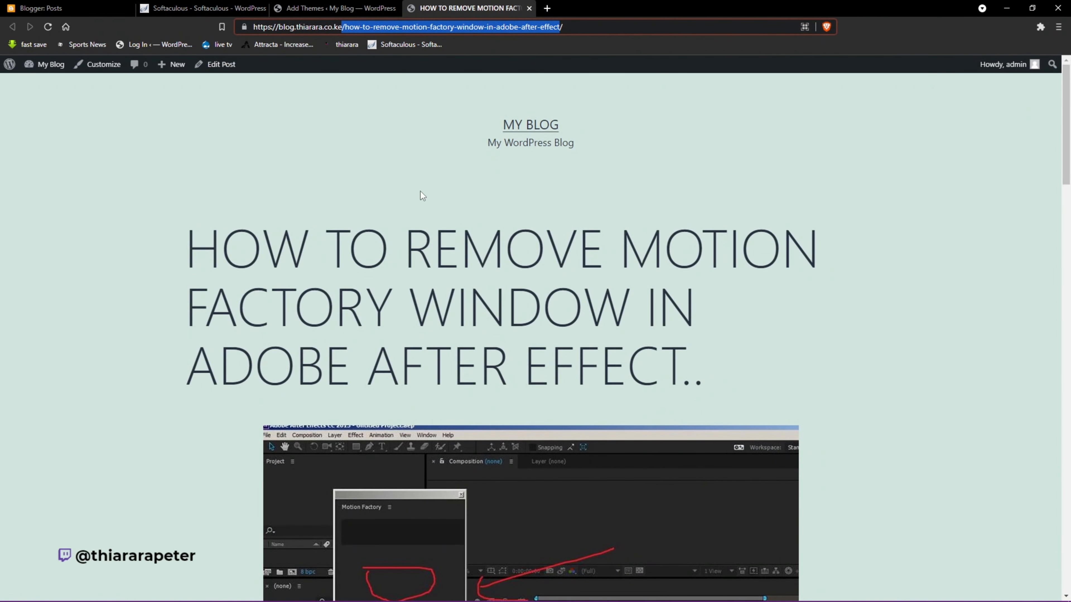
left_click(525, 128)
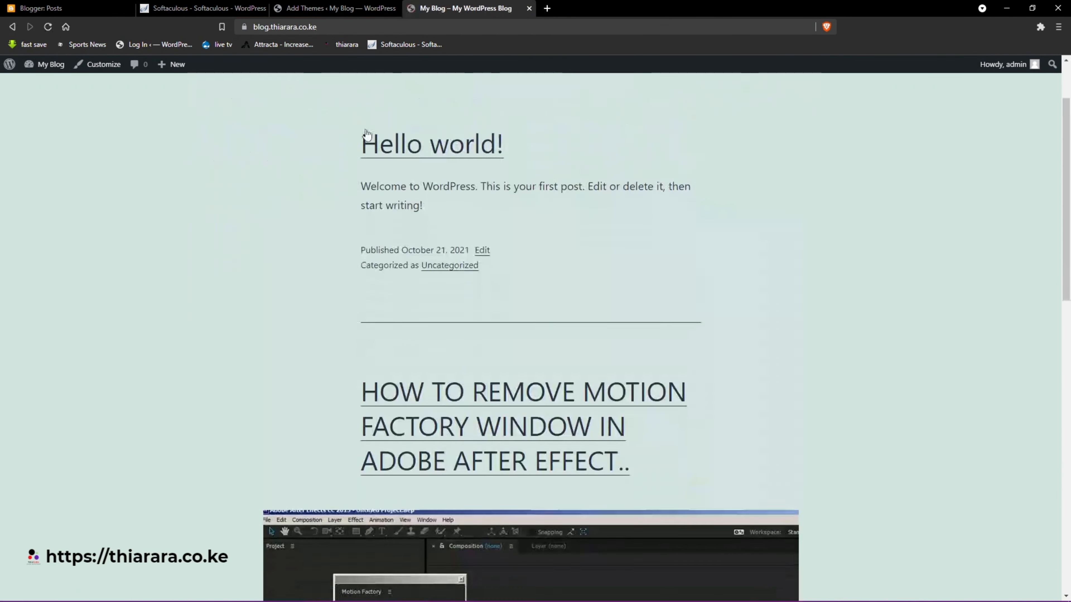
scroll(361, 130, "up", 3)
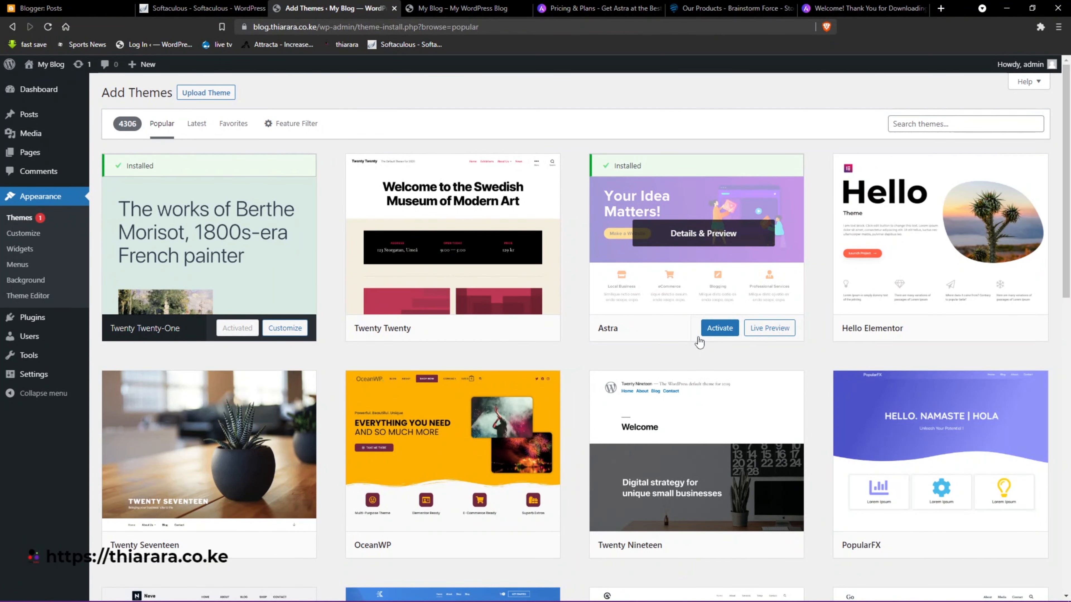
left_click(717, 332)
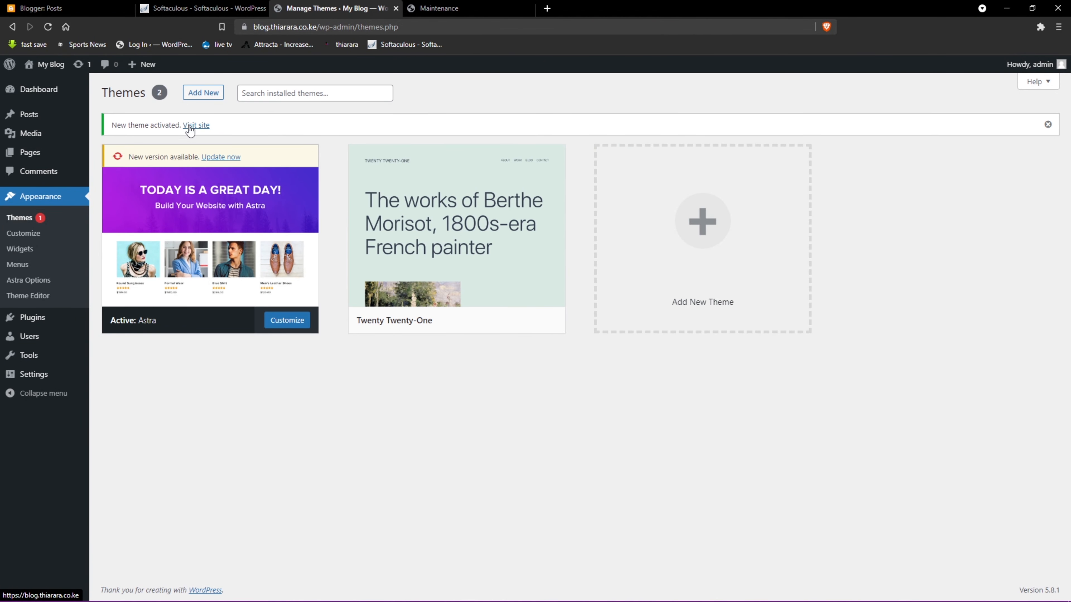
- Visit the live site and scroll through its home page and the Motion Factory post in Astra
left_click(189, 126)
scroll(365, 174, "down", 7)
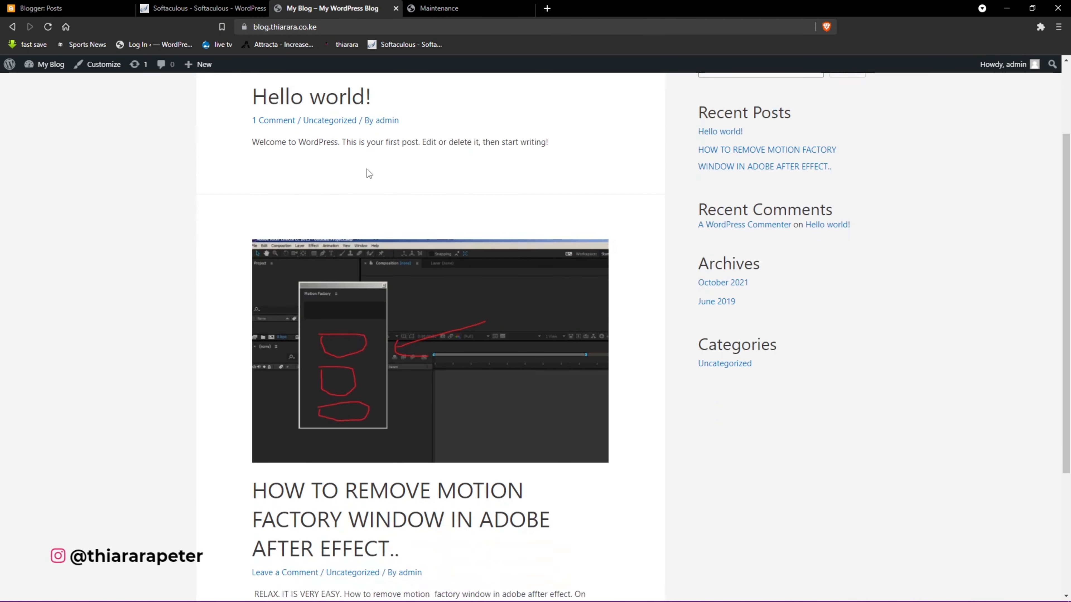
scroll(398, 432, "up", 4)
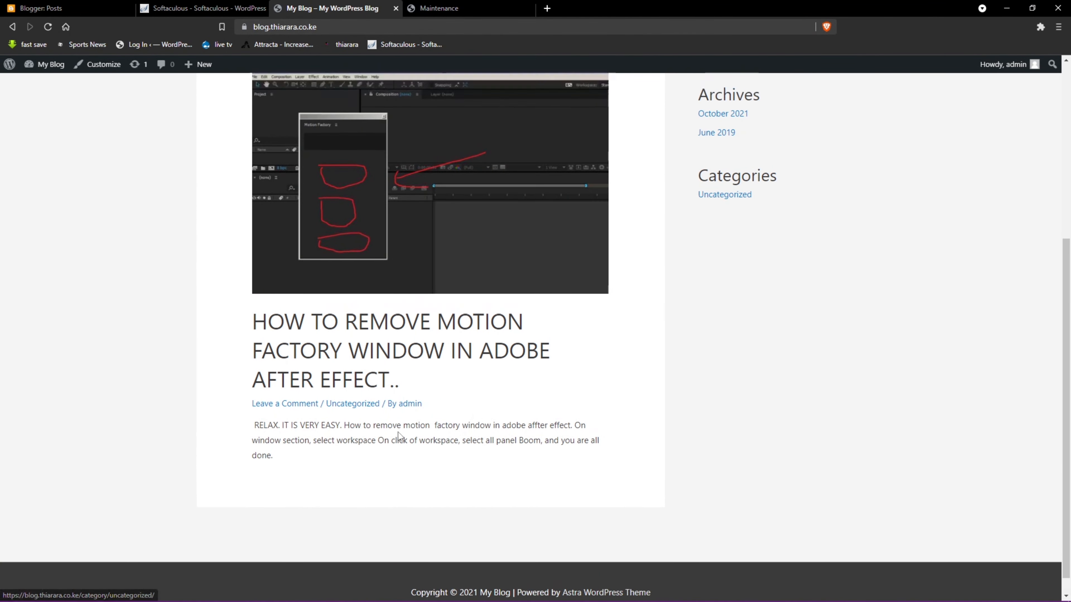
scroll(399, 436, "up", 3)
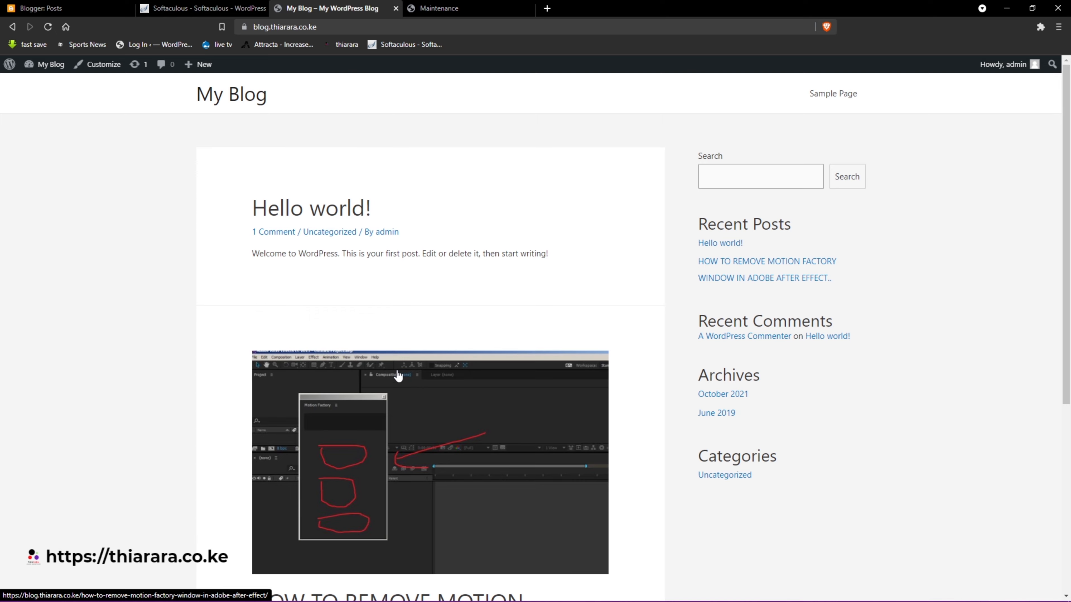
scroll(398, 375, "down", 6)
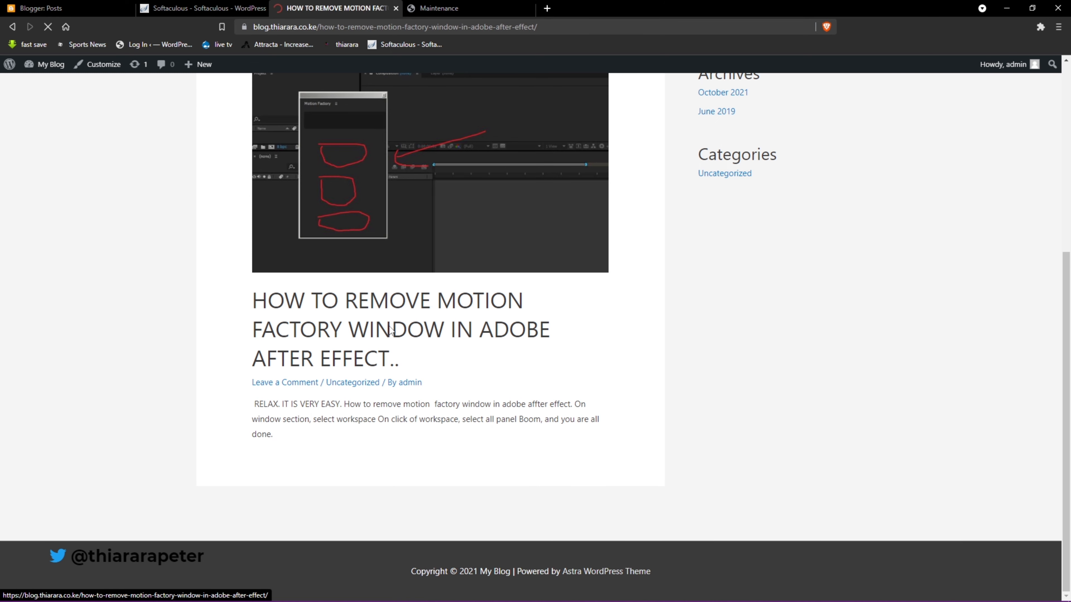
scroll(389, 327, "down", 12)
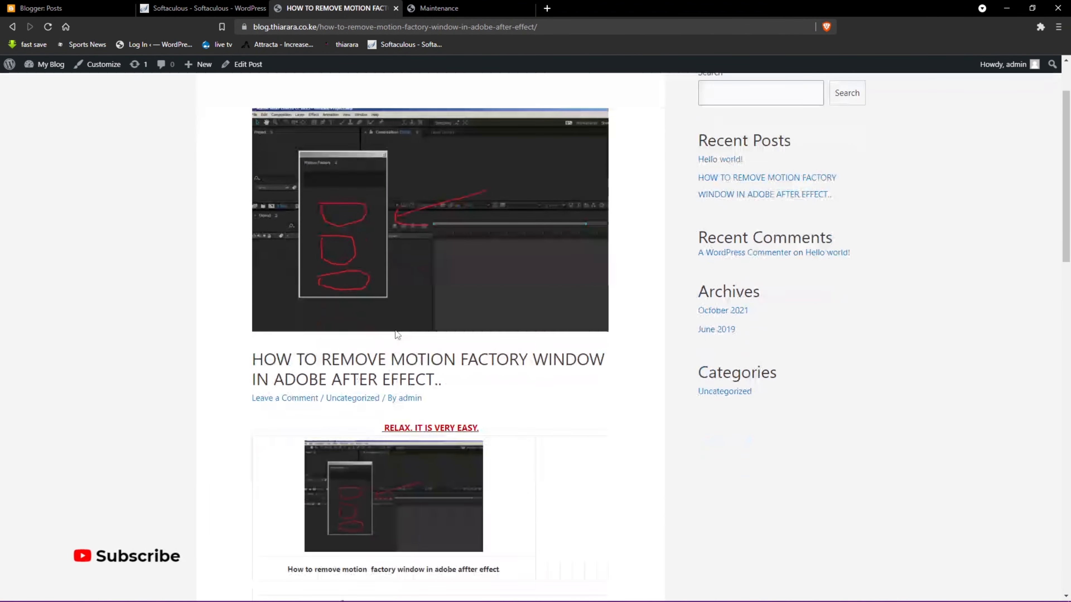
scroll(356, 333, "down", 3)
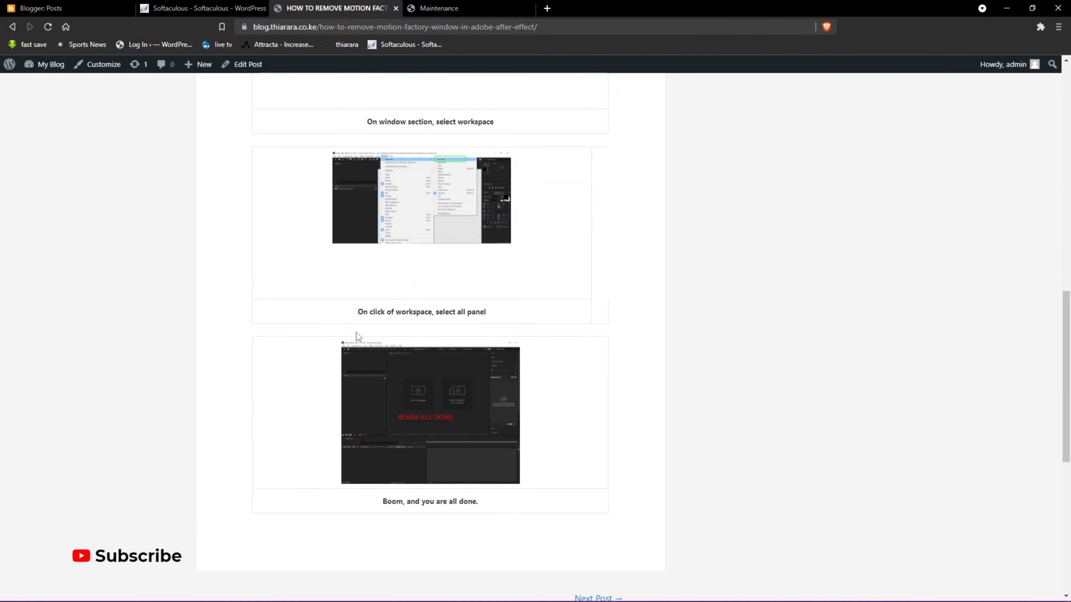